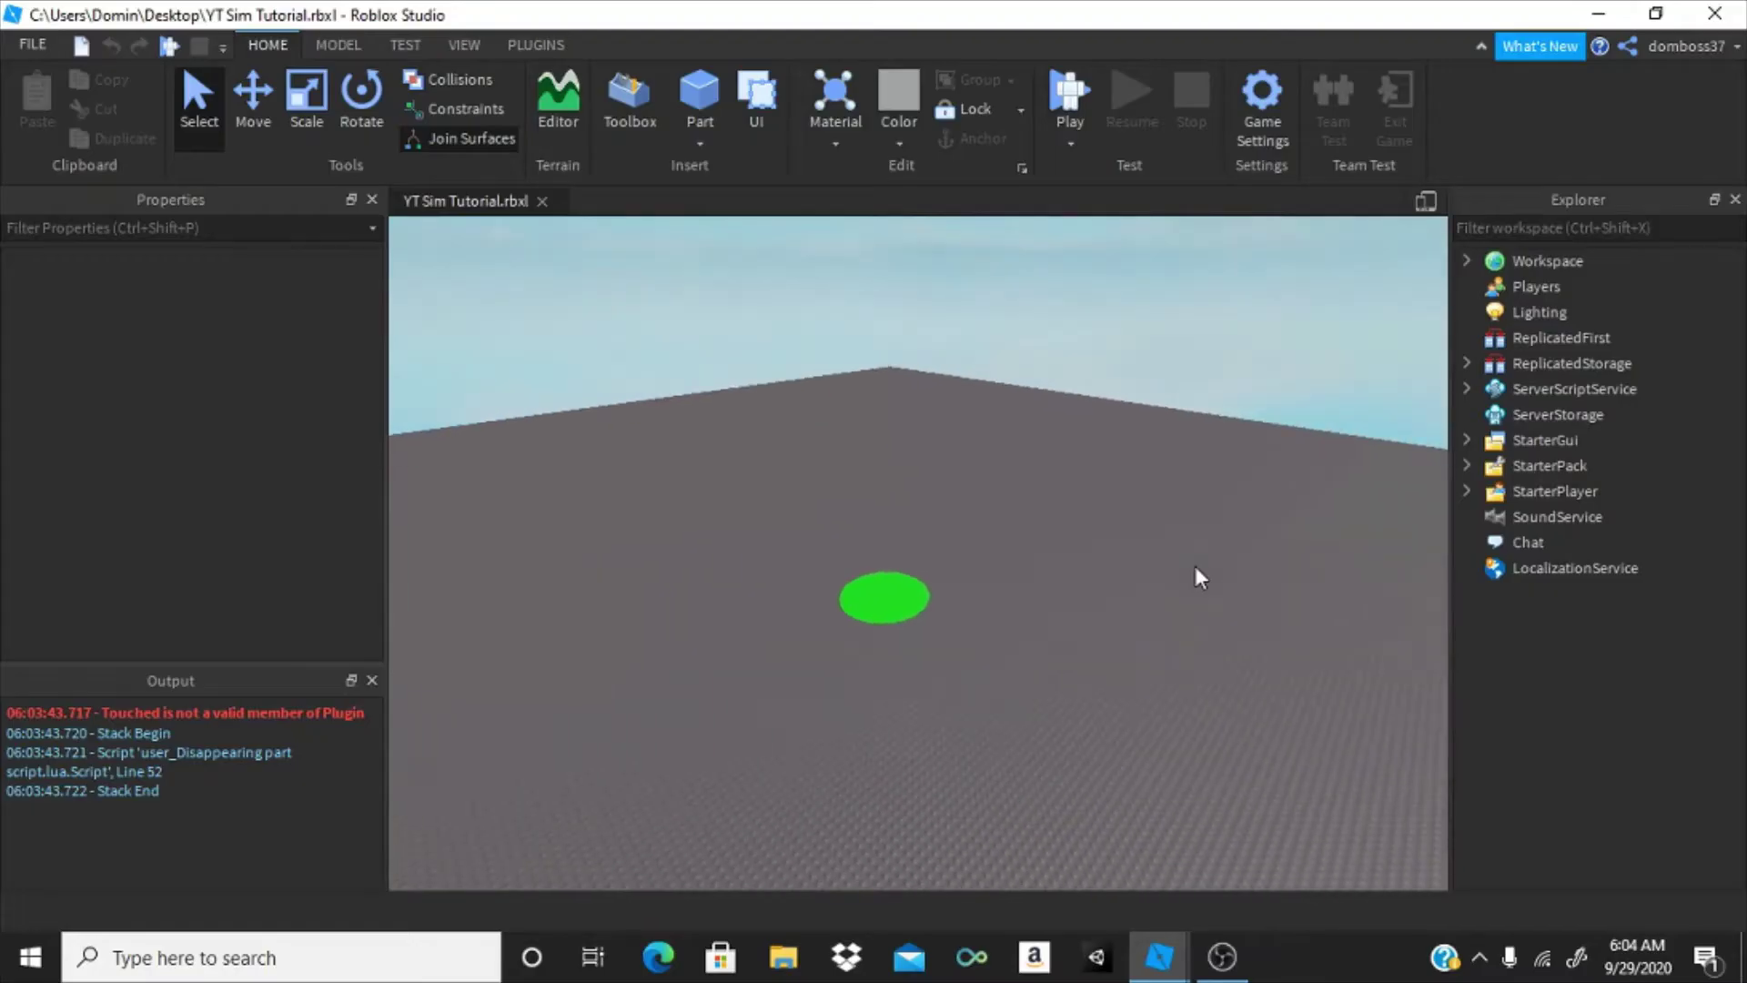
key("w")
key("w")
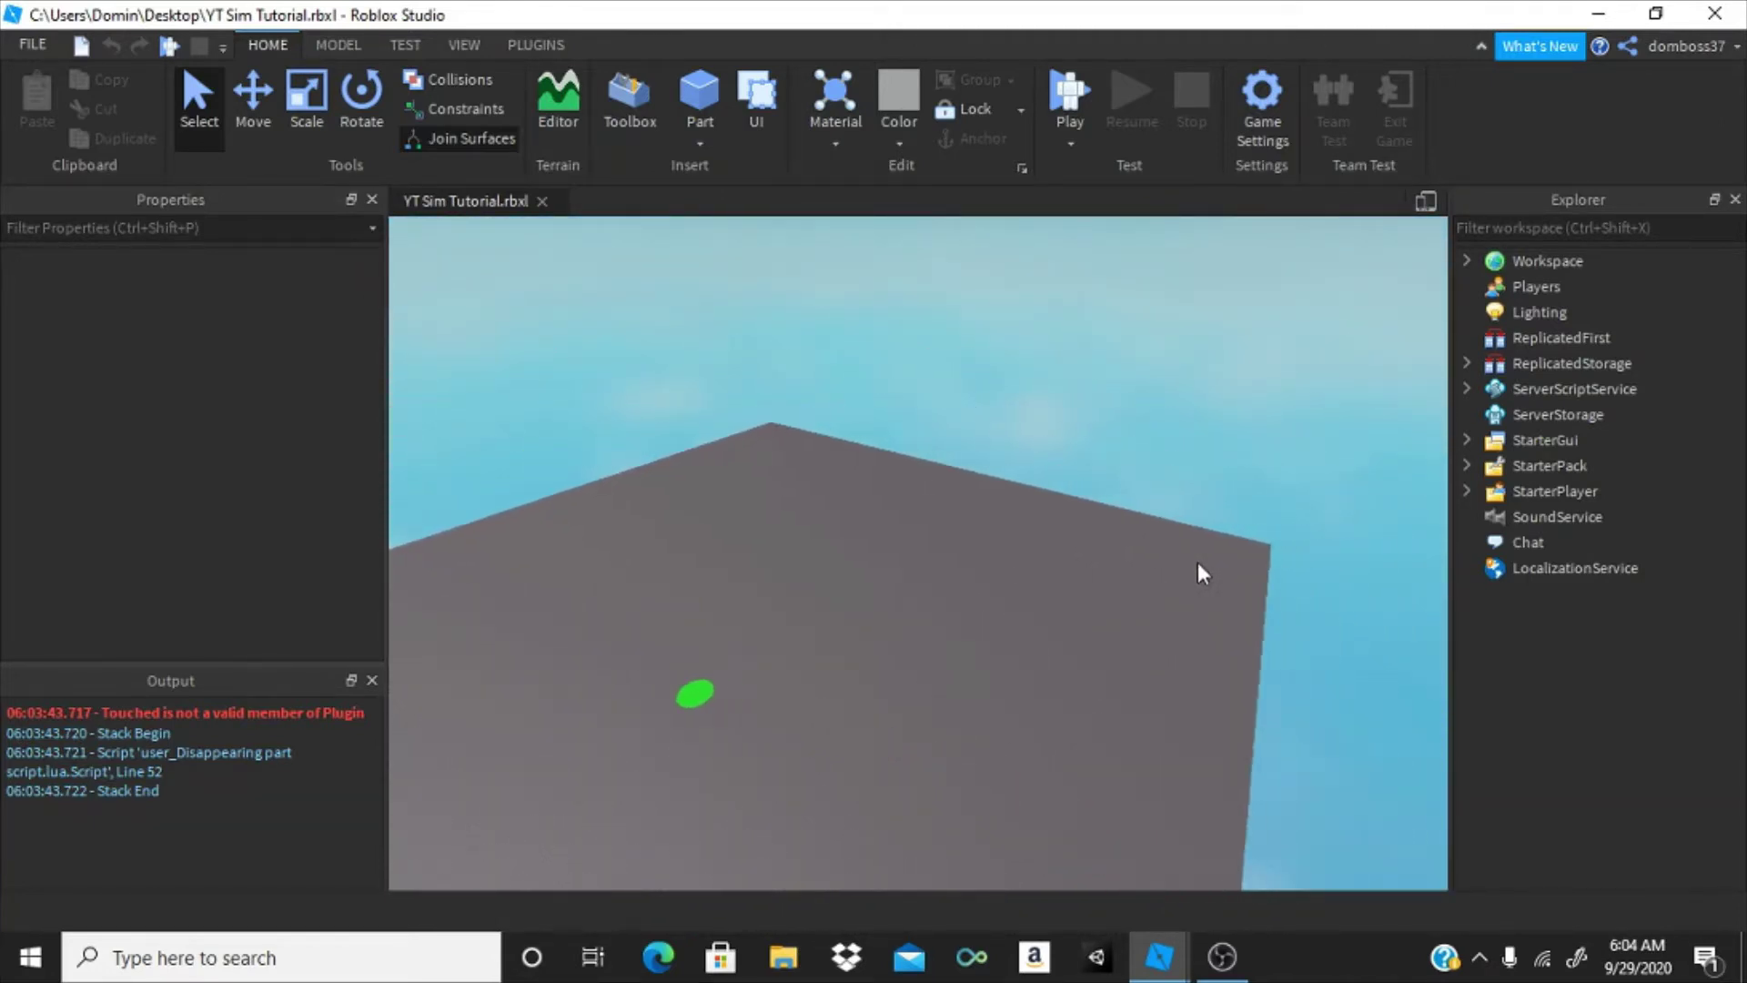
key("w")
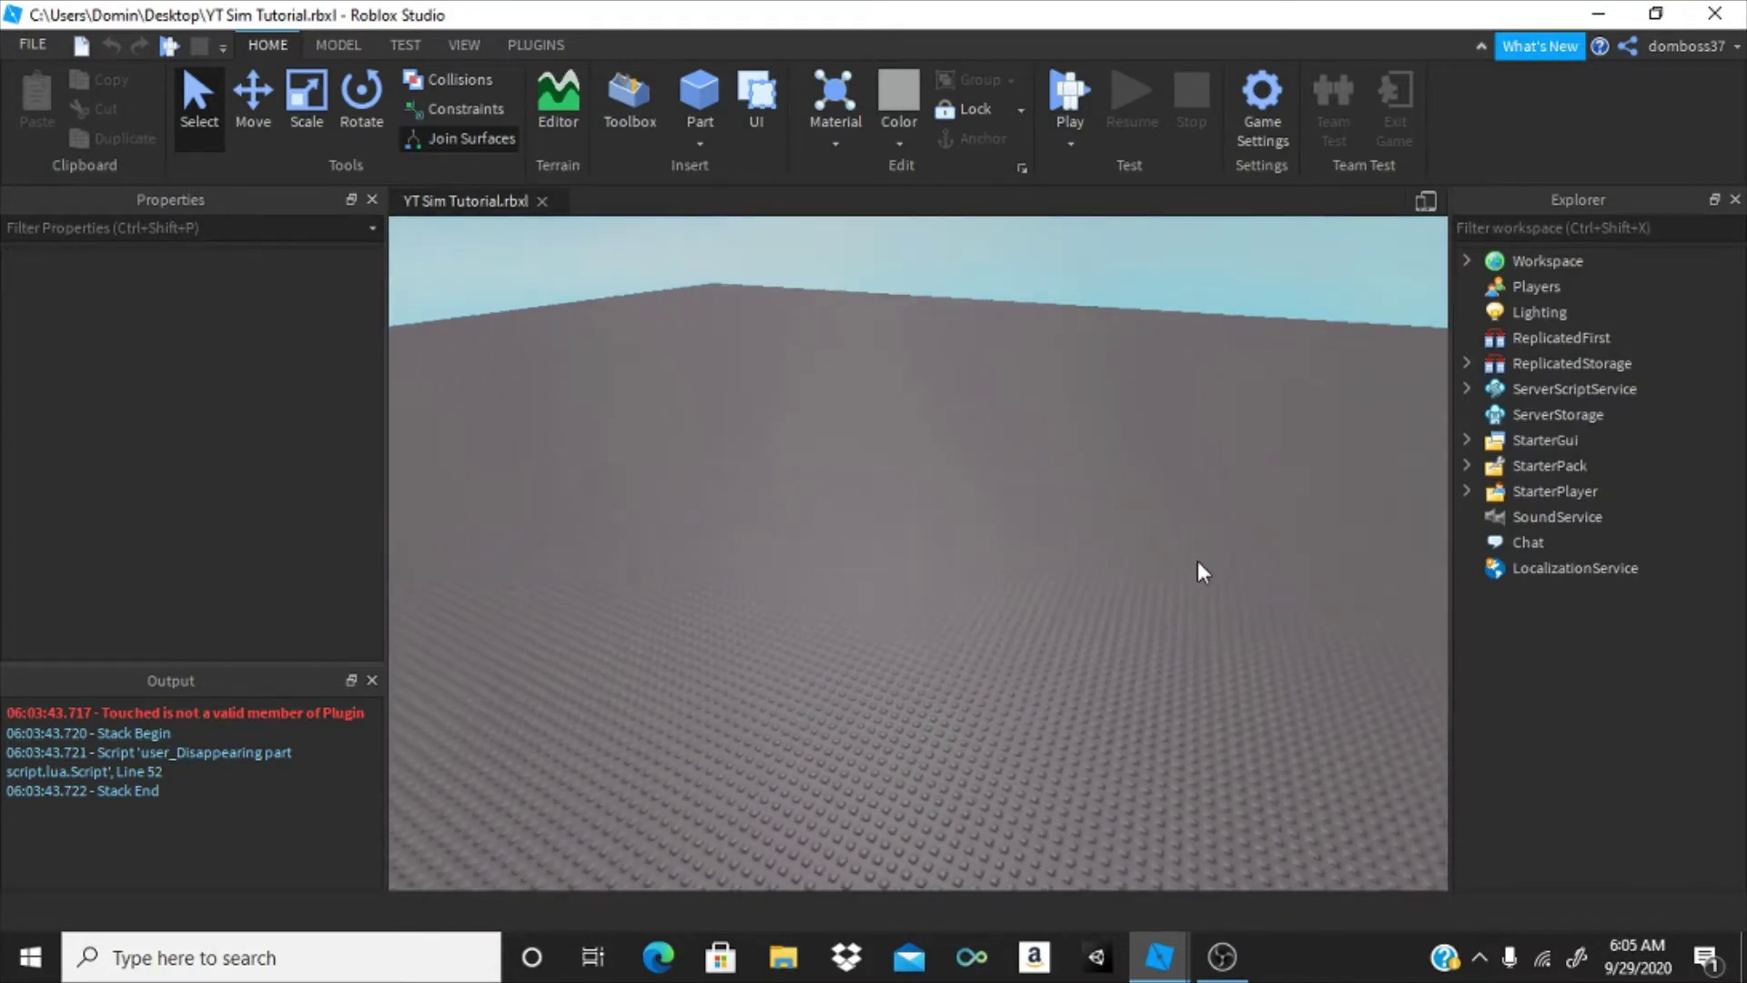
key("s")
key("w")
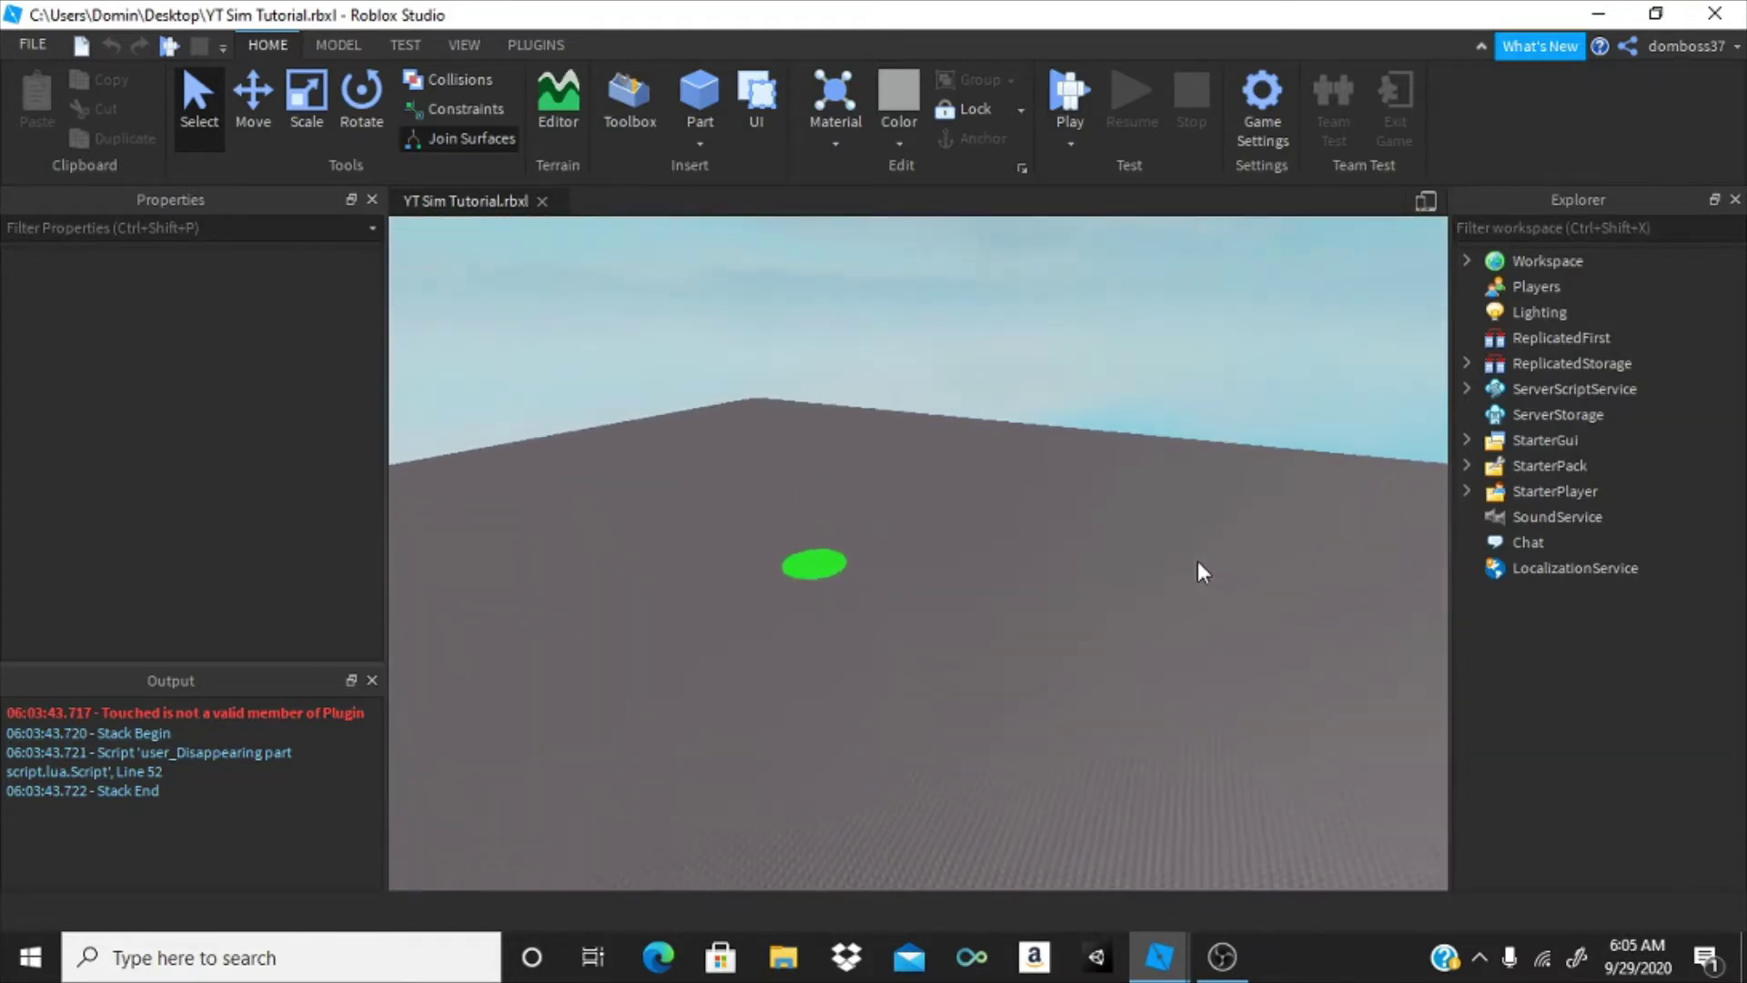
key("w")
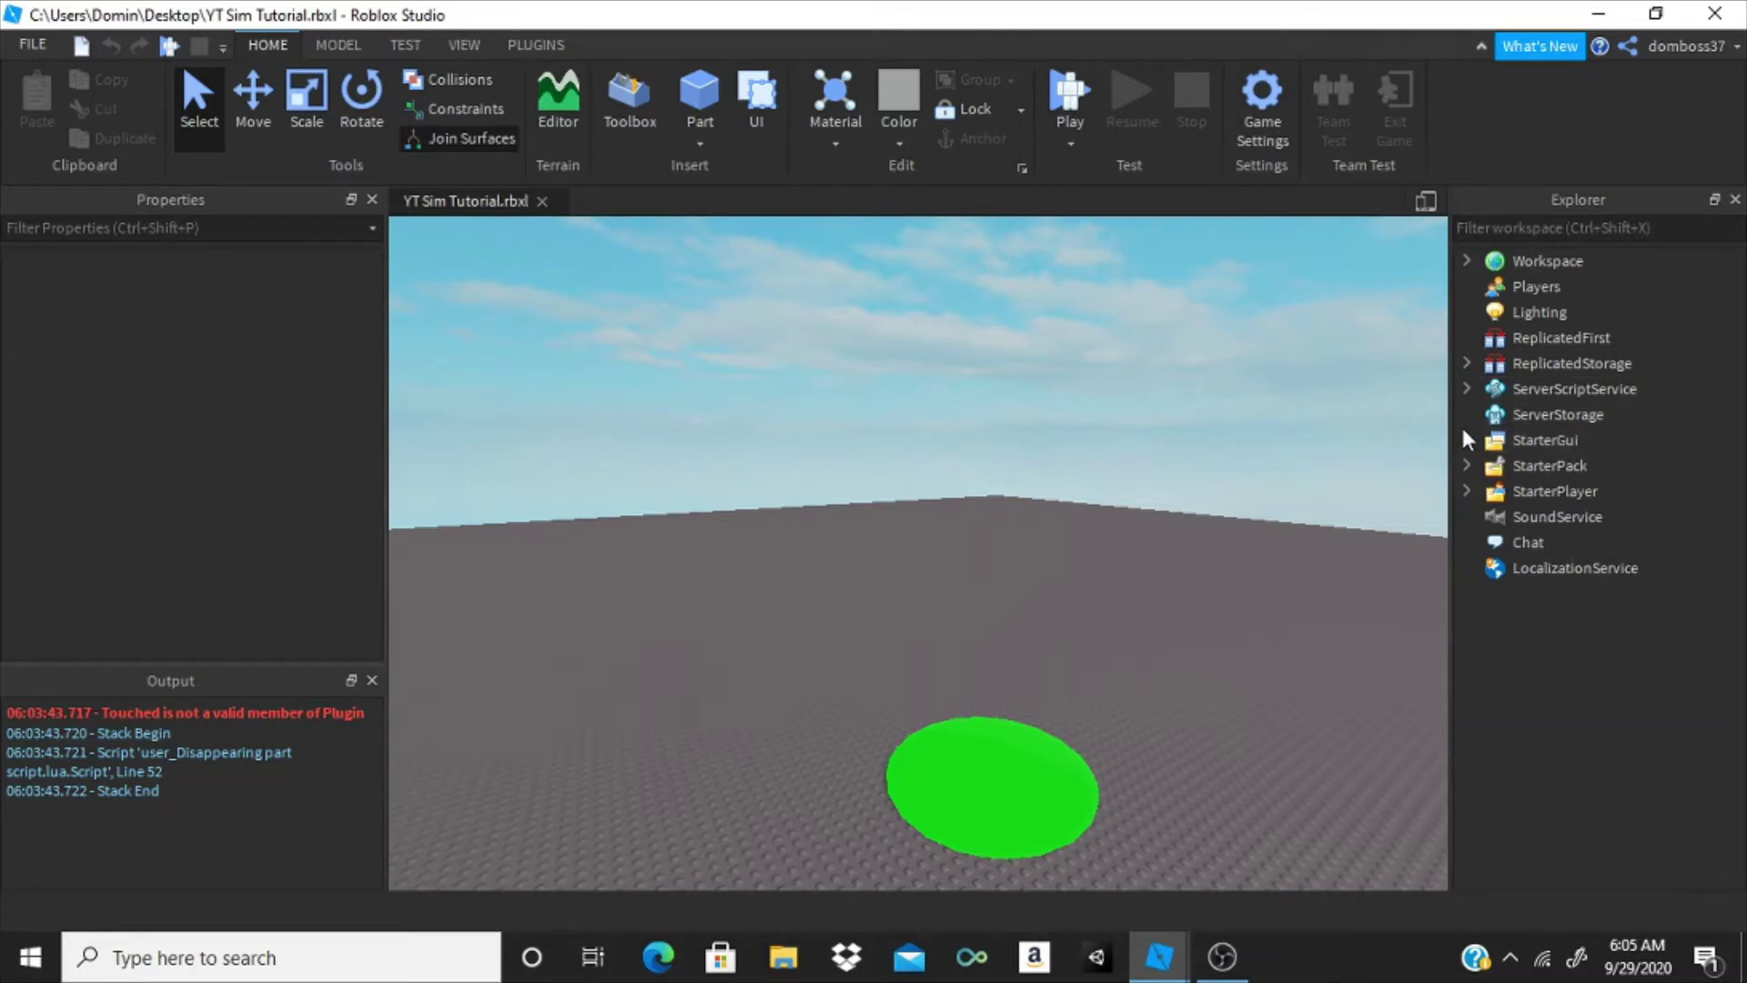
- Add a LocalScript to the Weight tool inside StarterPack
left_click(1466, 491)
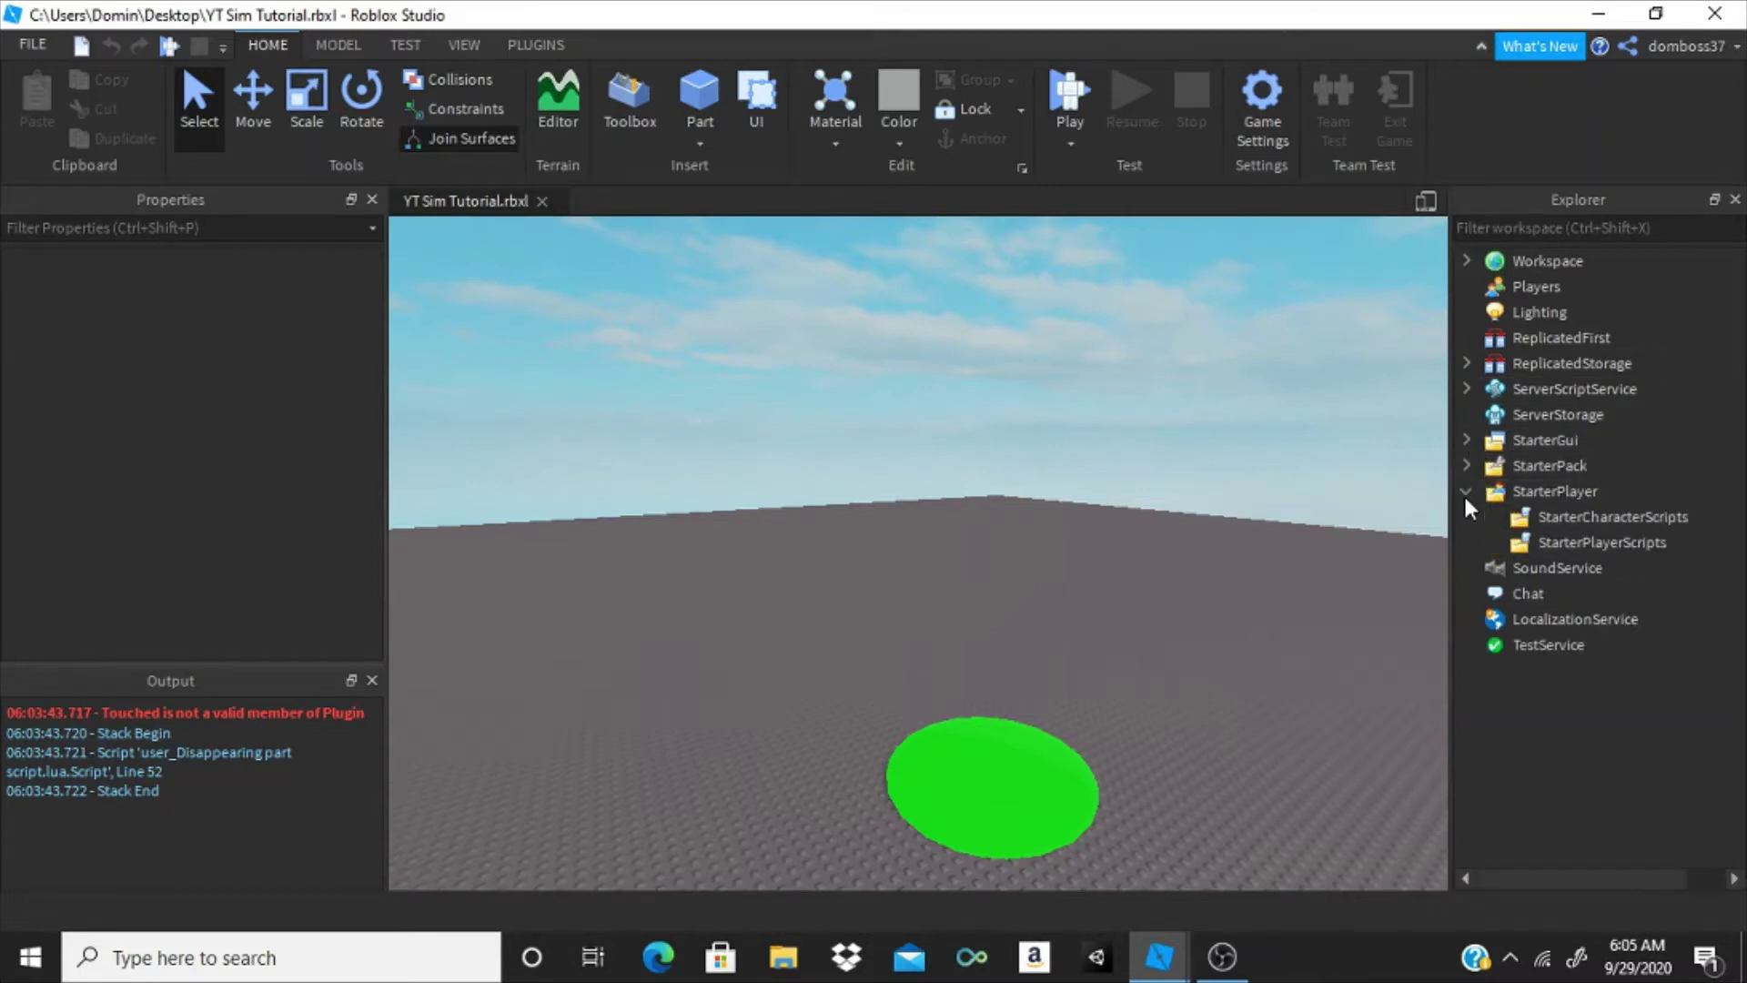
left_click(1466, 492)
left_click(1466, 466)
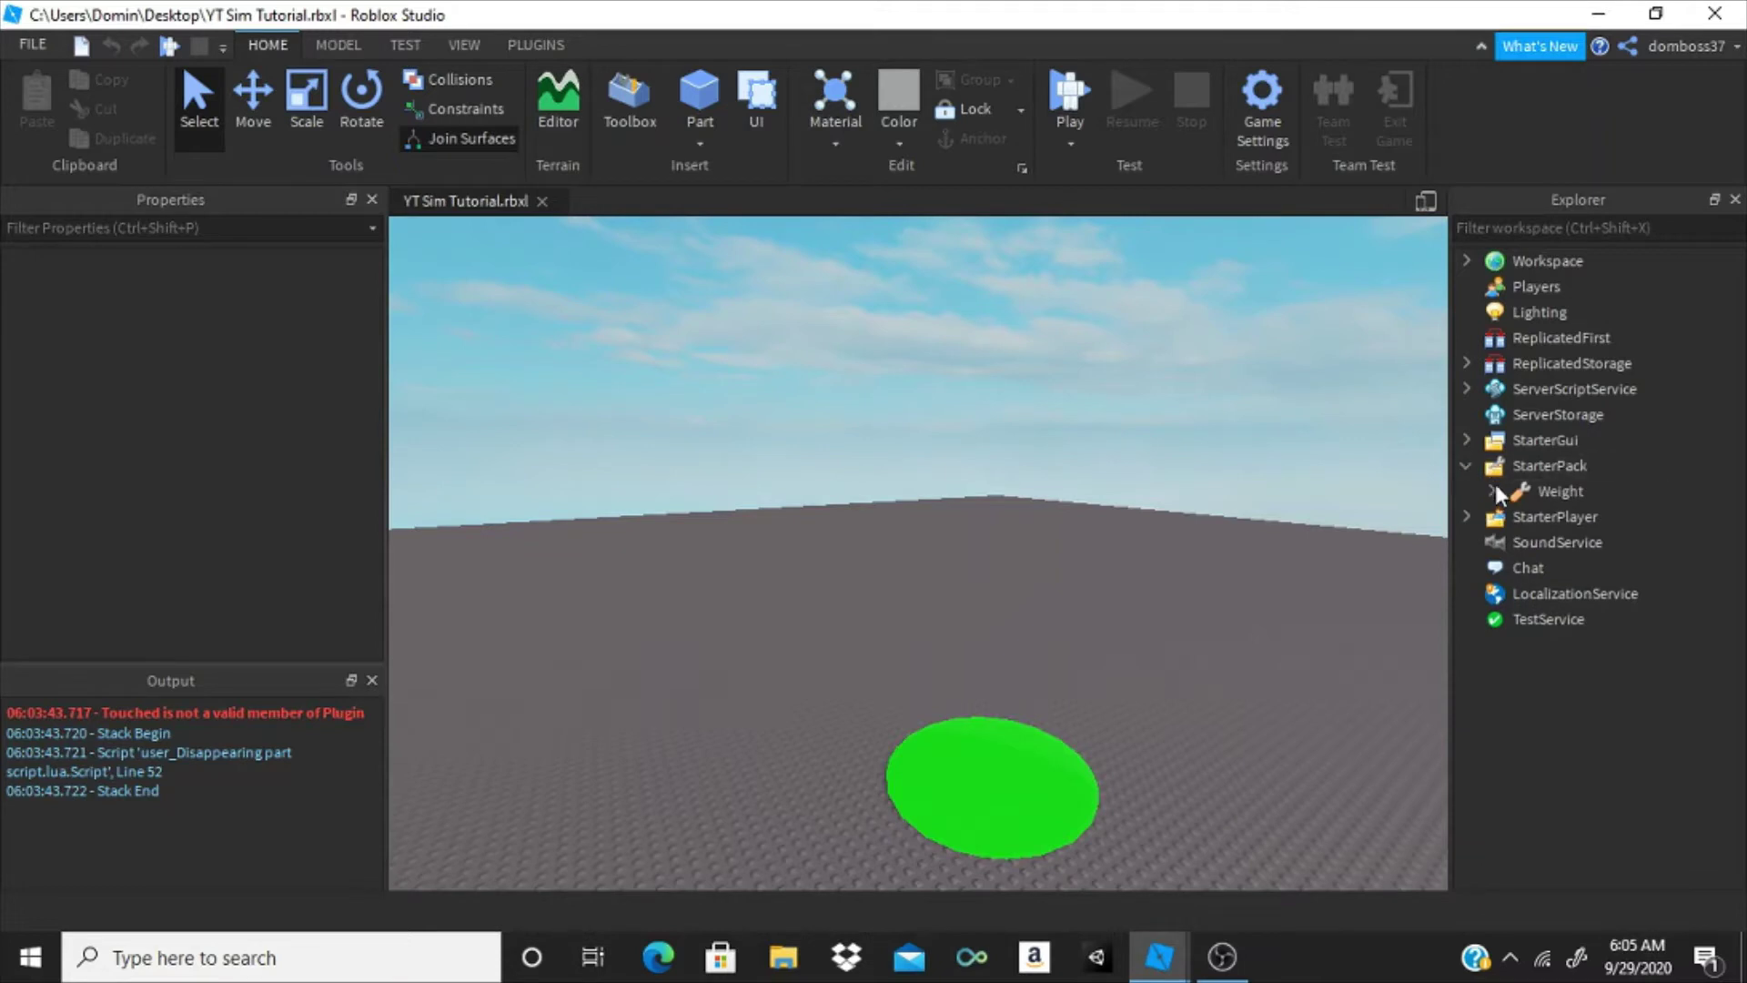
left_click(1494, 491)
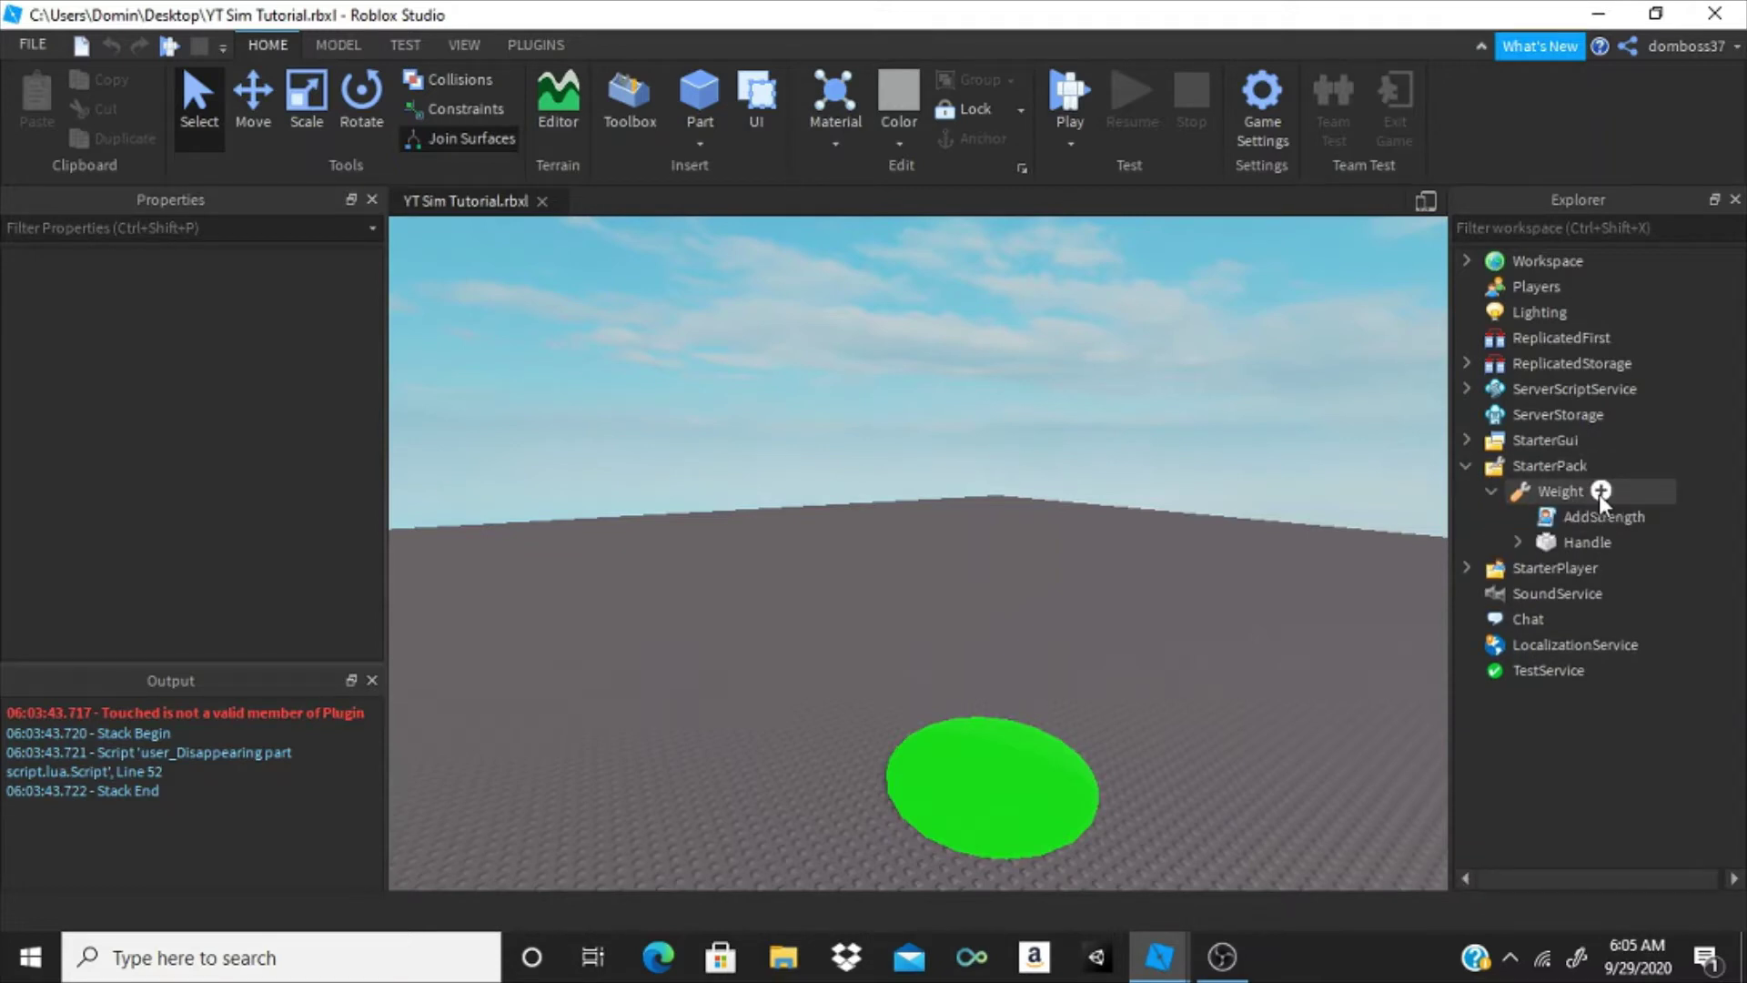
left_click(1552, 491)
left_click(1601, 490)
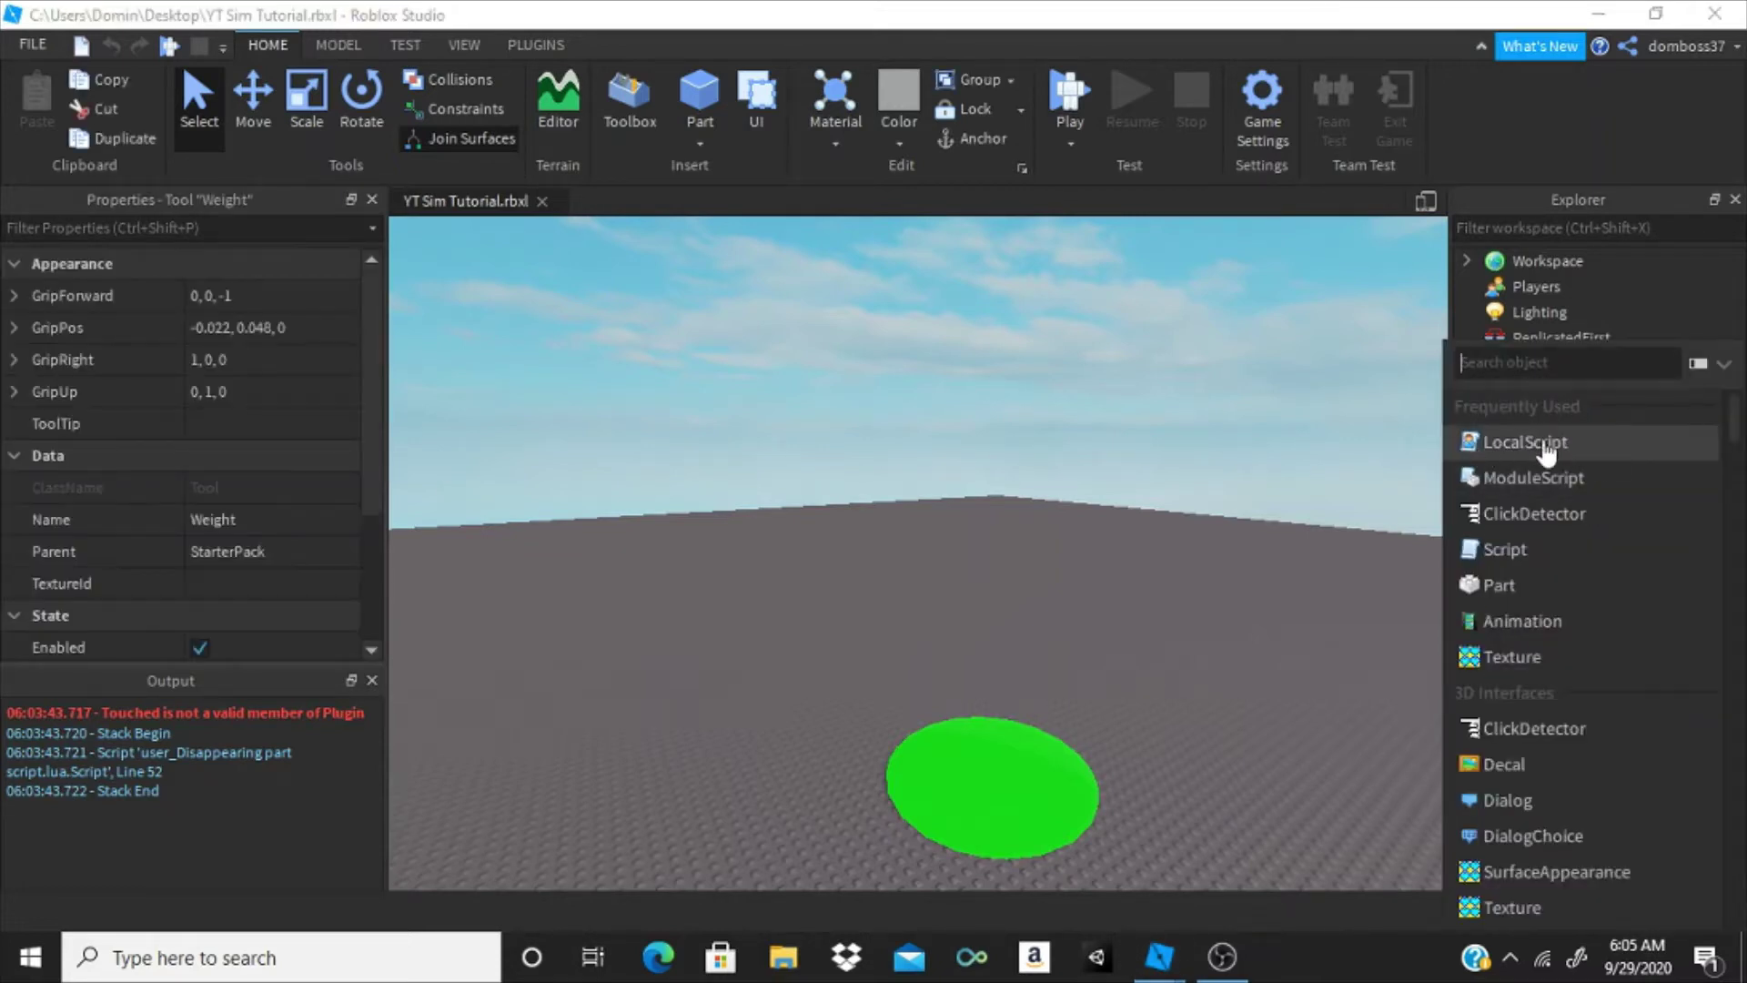
left_click(1545, 444)
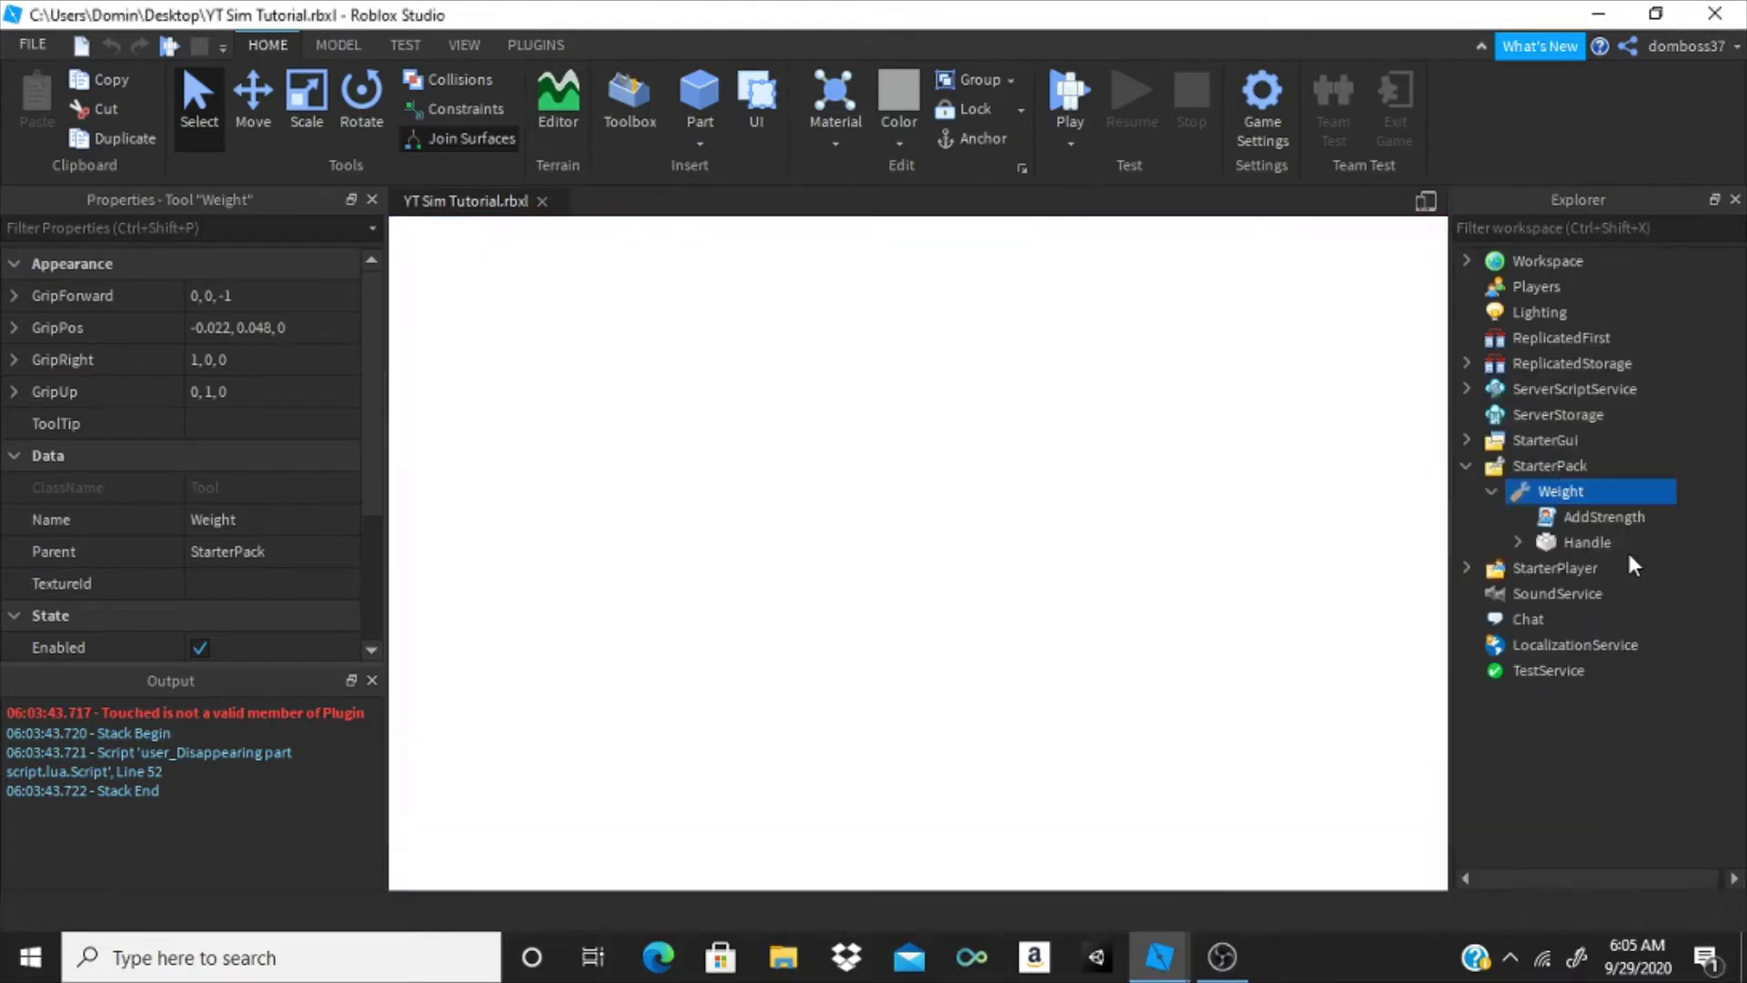
- Rename the new LocalScript under Weight to Animation
left_click(1592, 544)
left_click(224, 358)
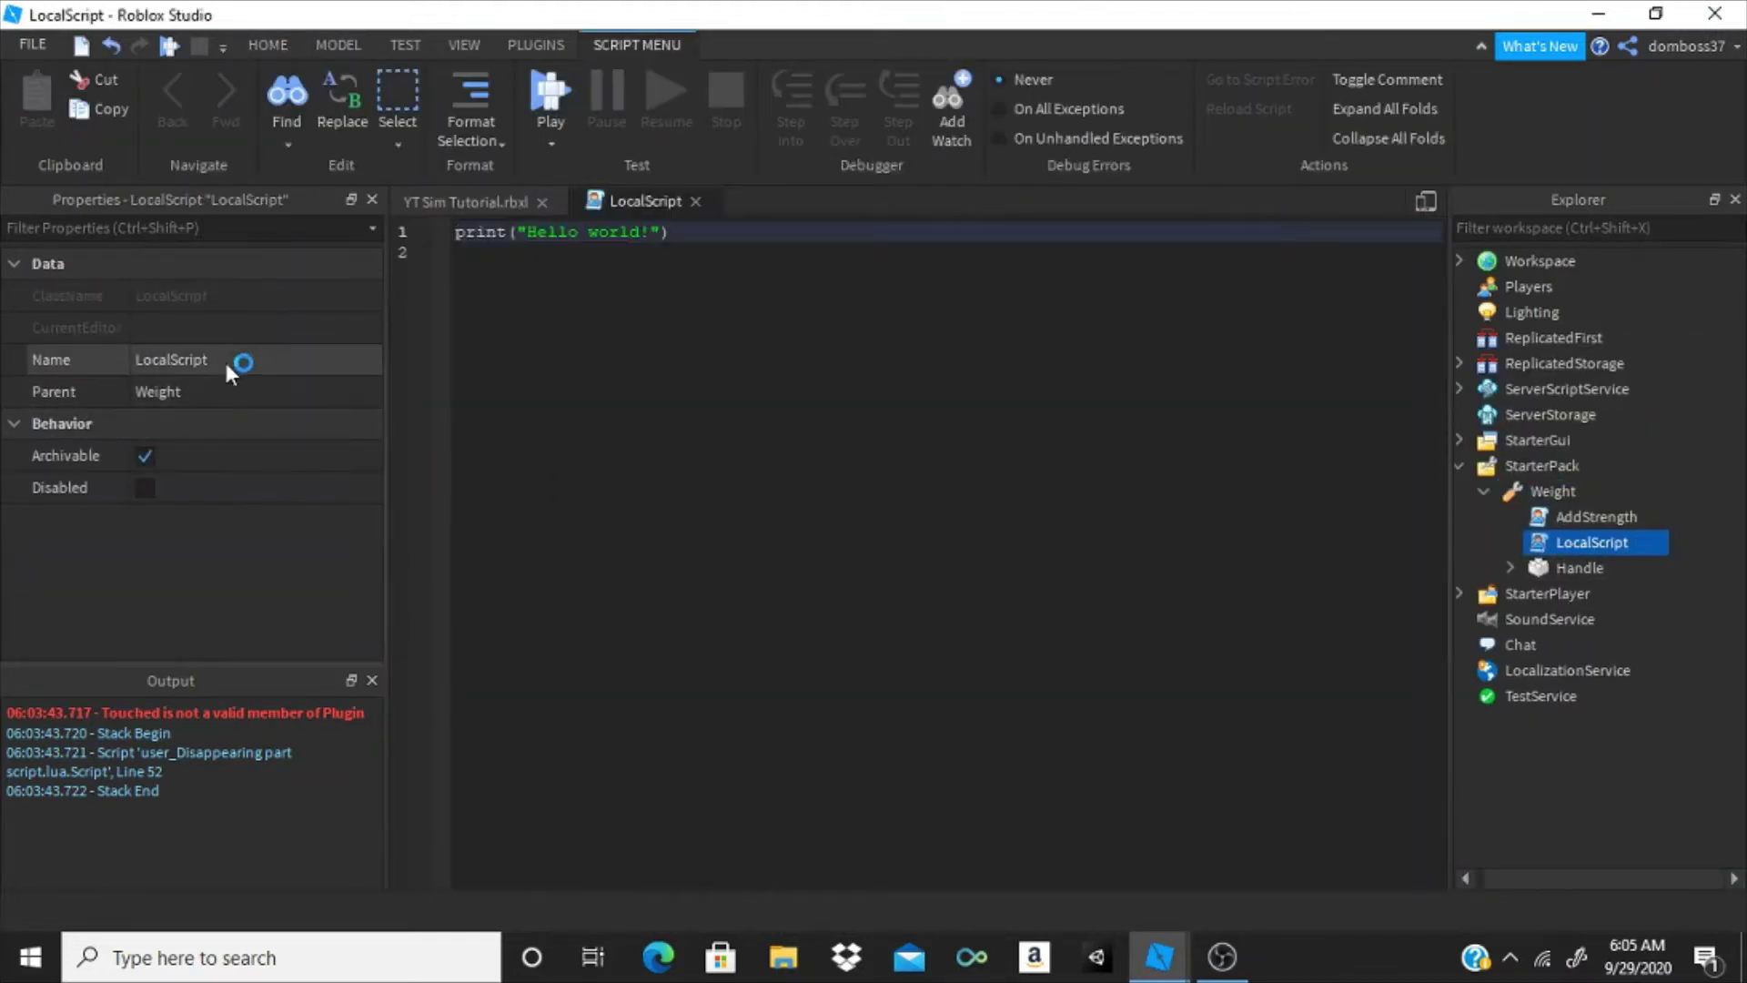
type("Animation")
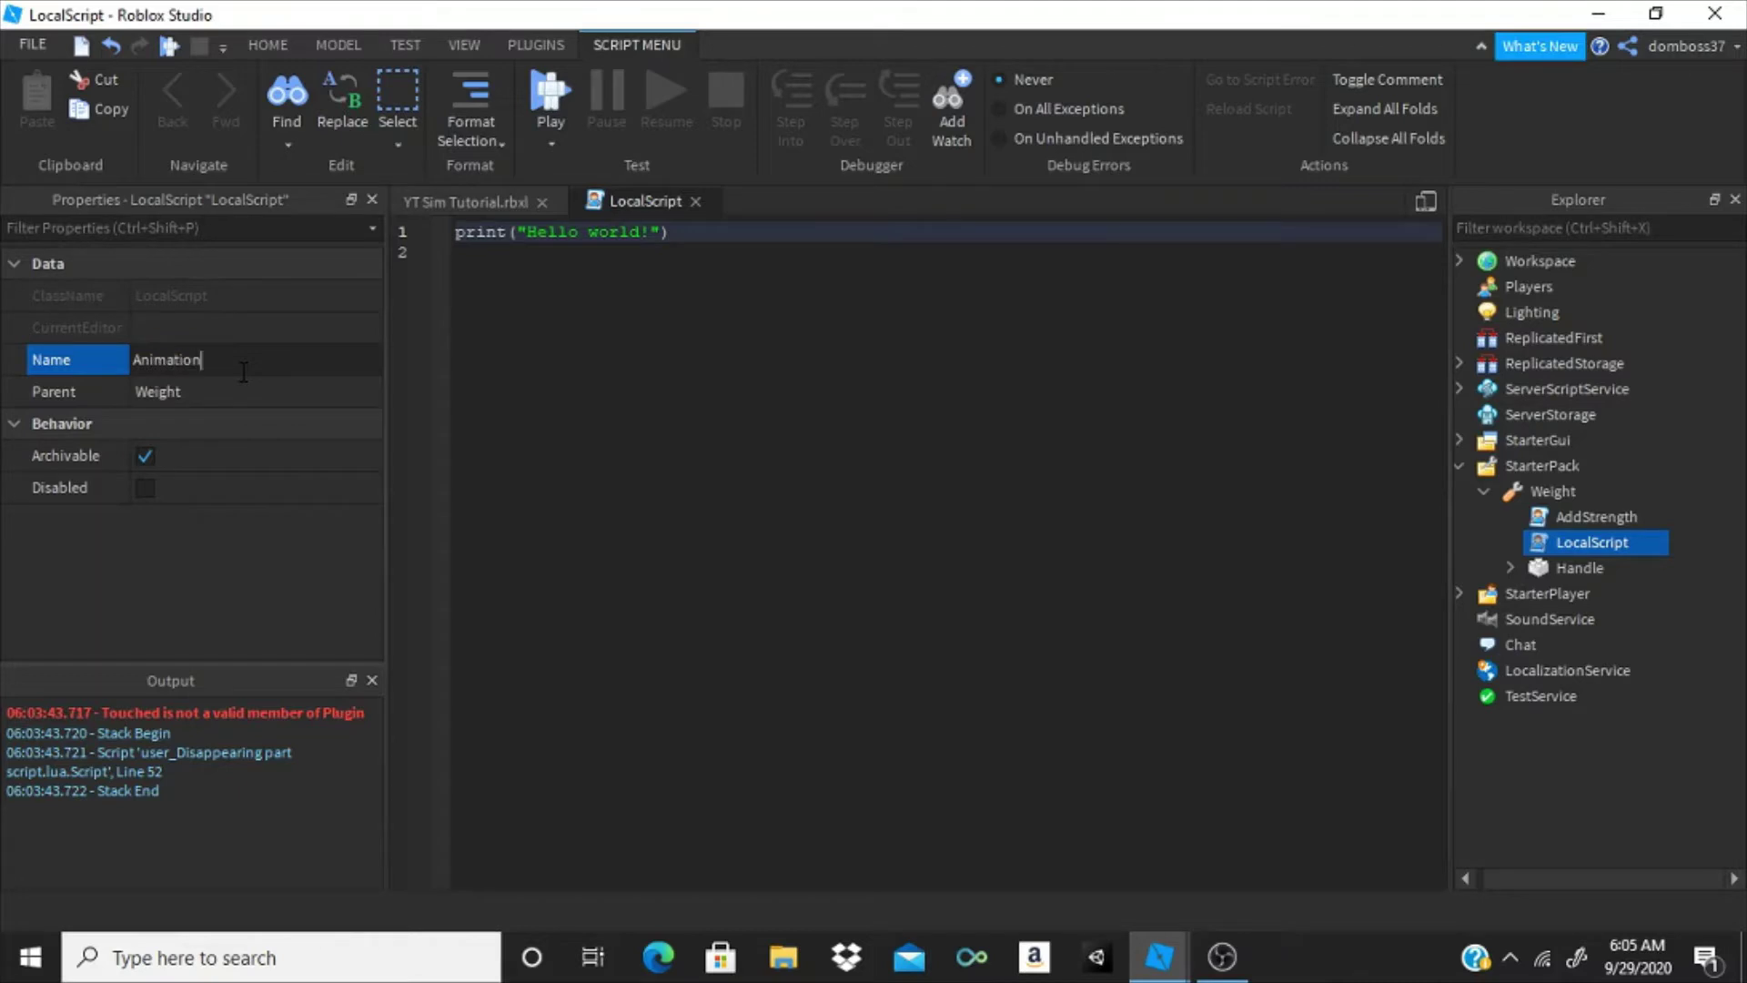
key("Return")
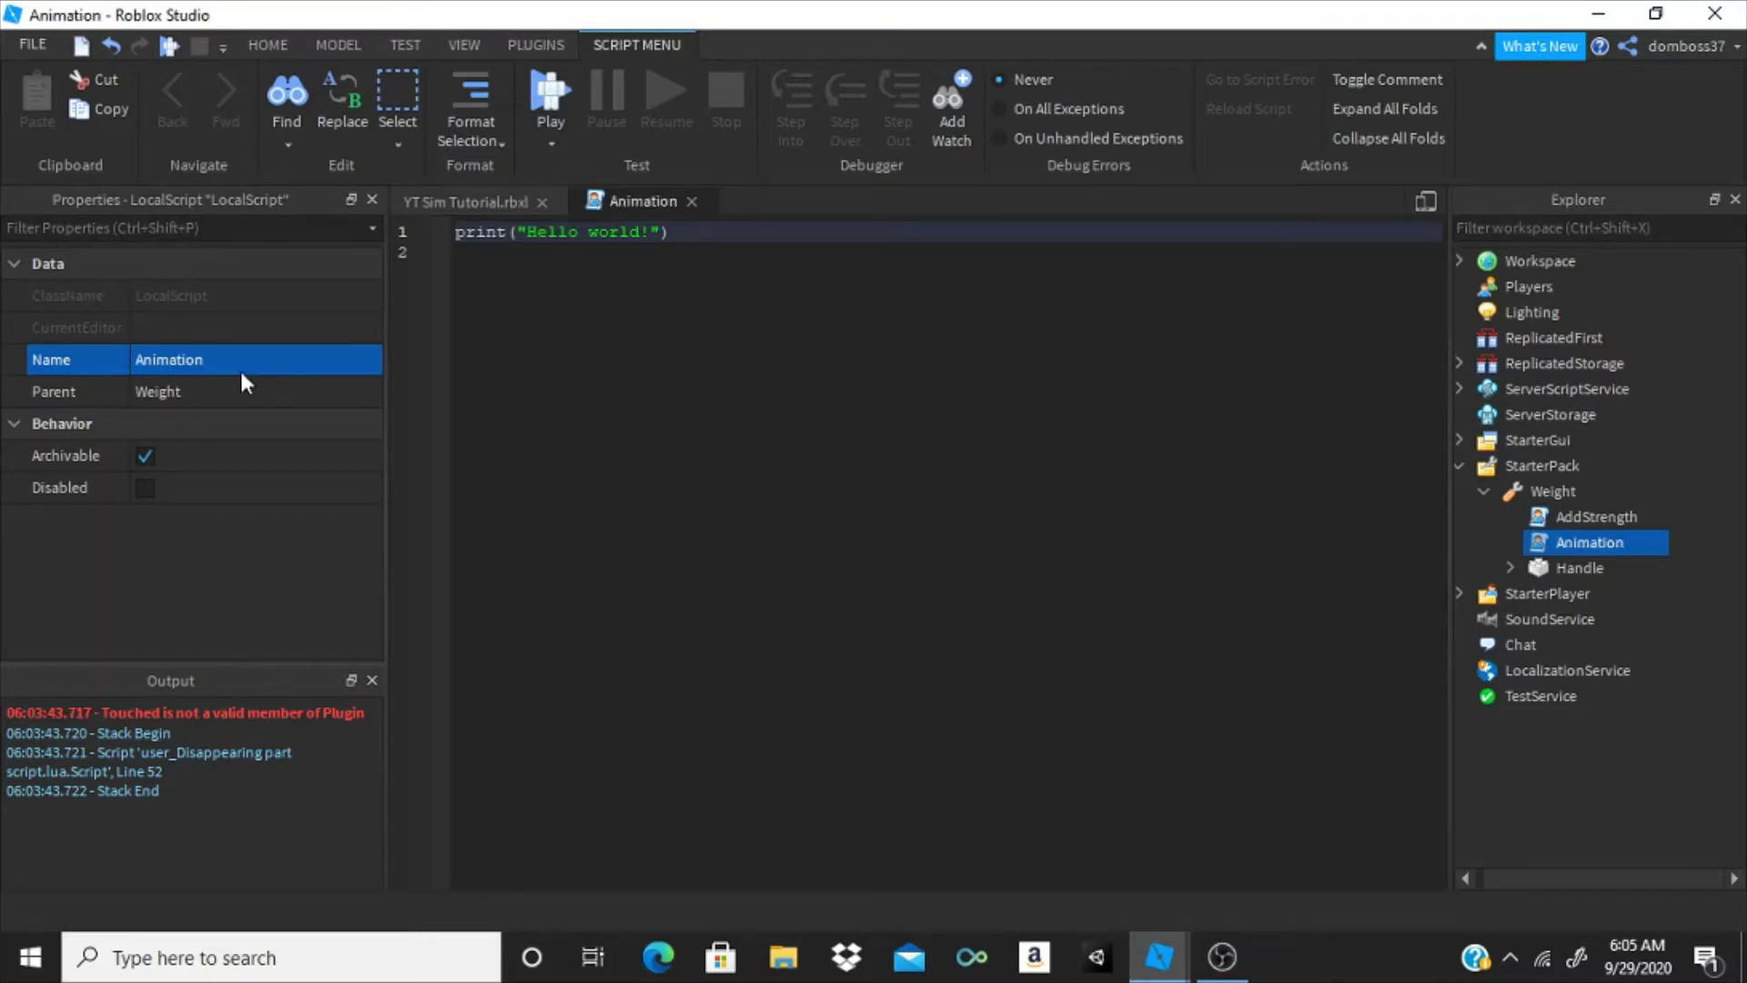
- Replace the default code in the Animation script with the copied tool animation code, which plays a track on activation and stops it on unequip
left_click(644, 305)
key("ctrl+a")
key("BackSpace")
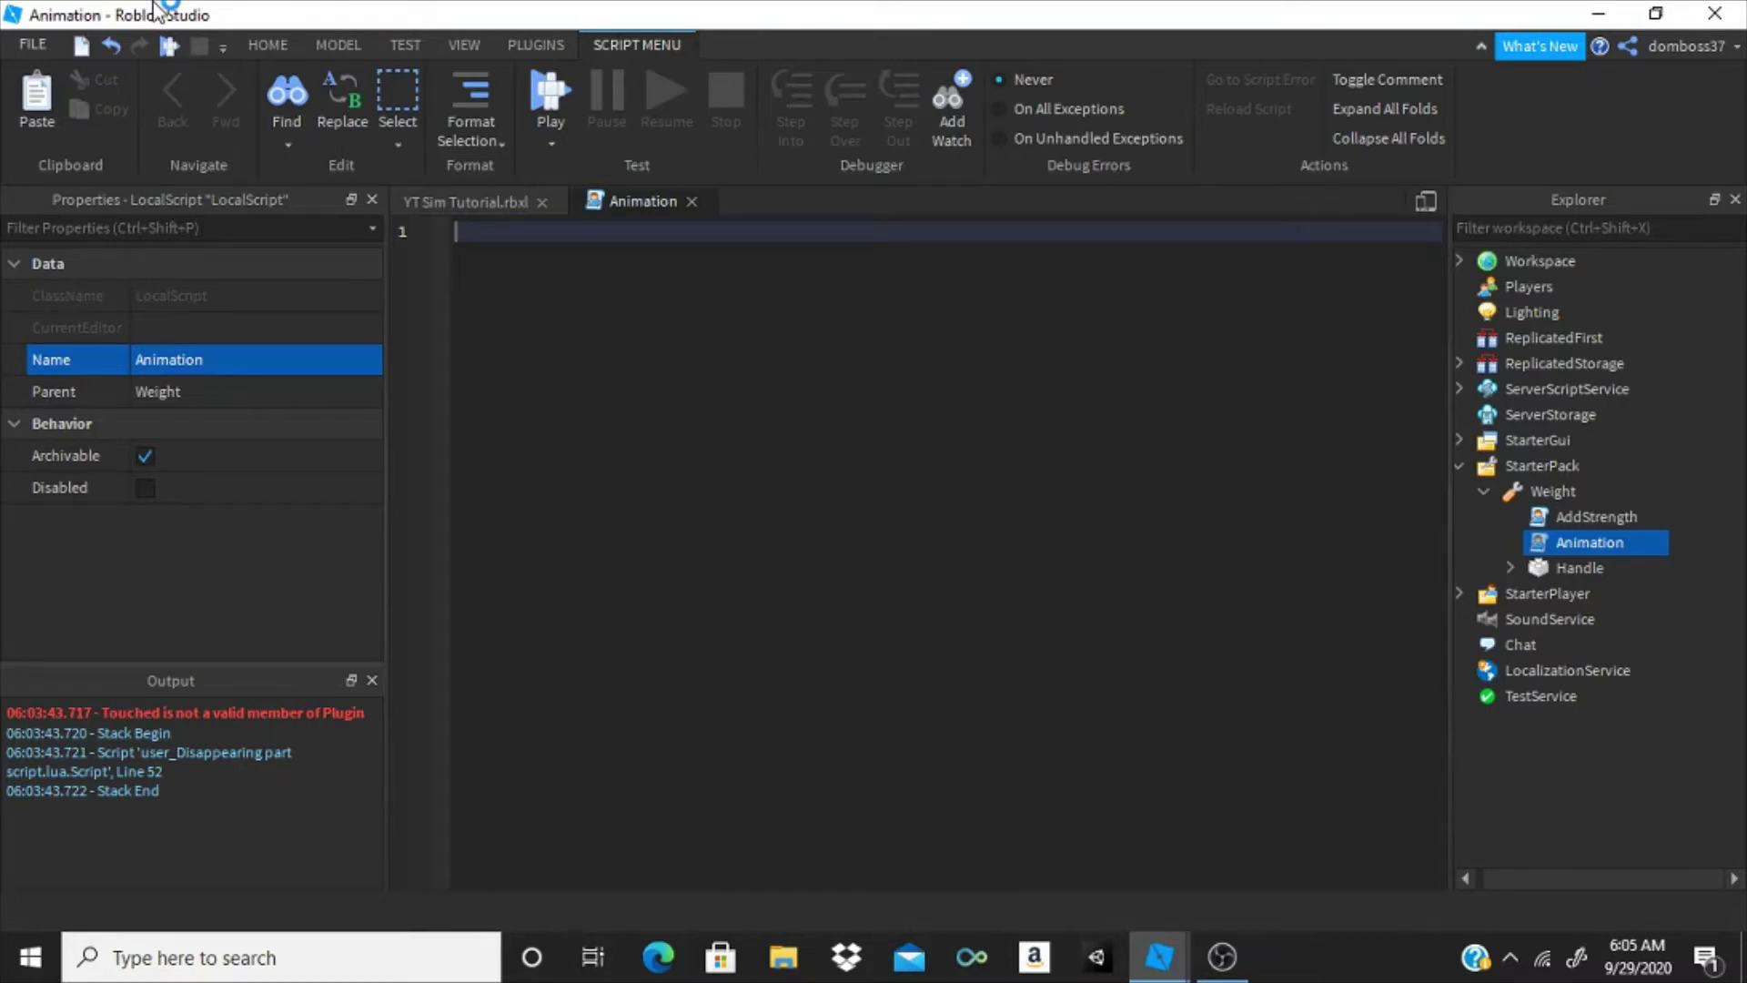
key("ctrl+v")
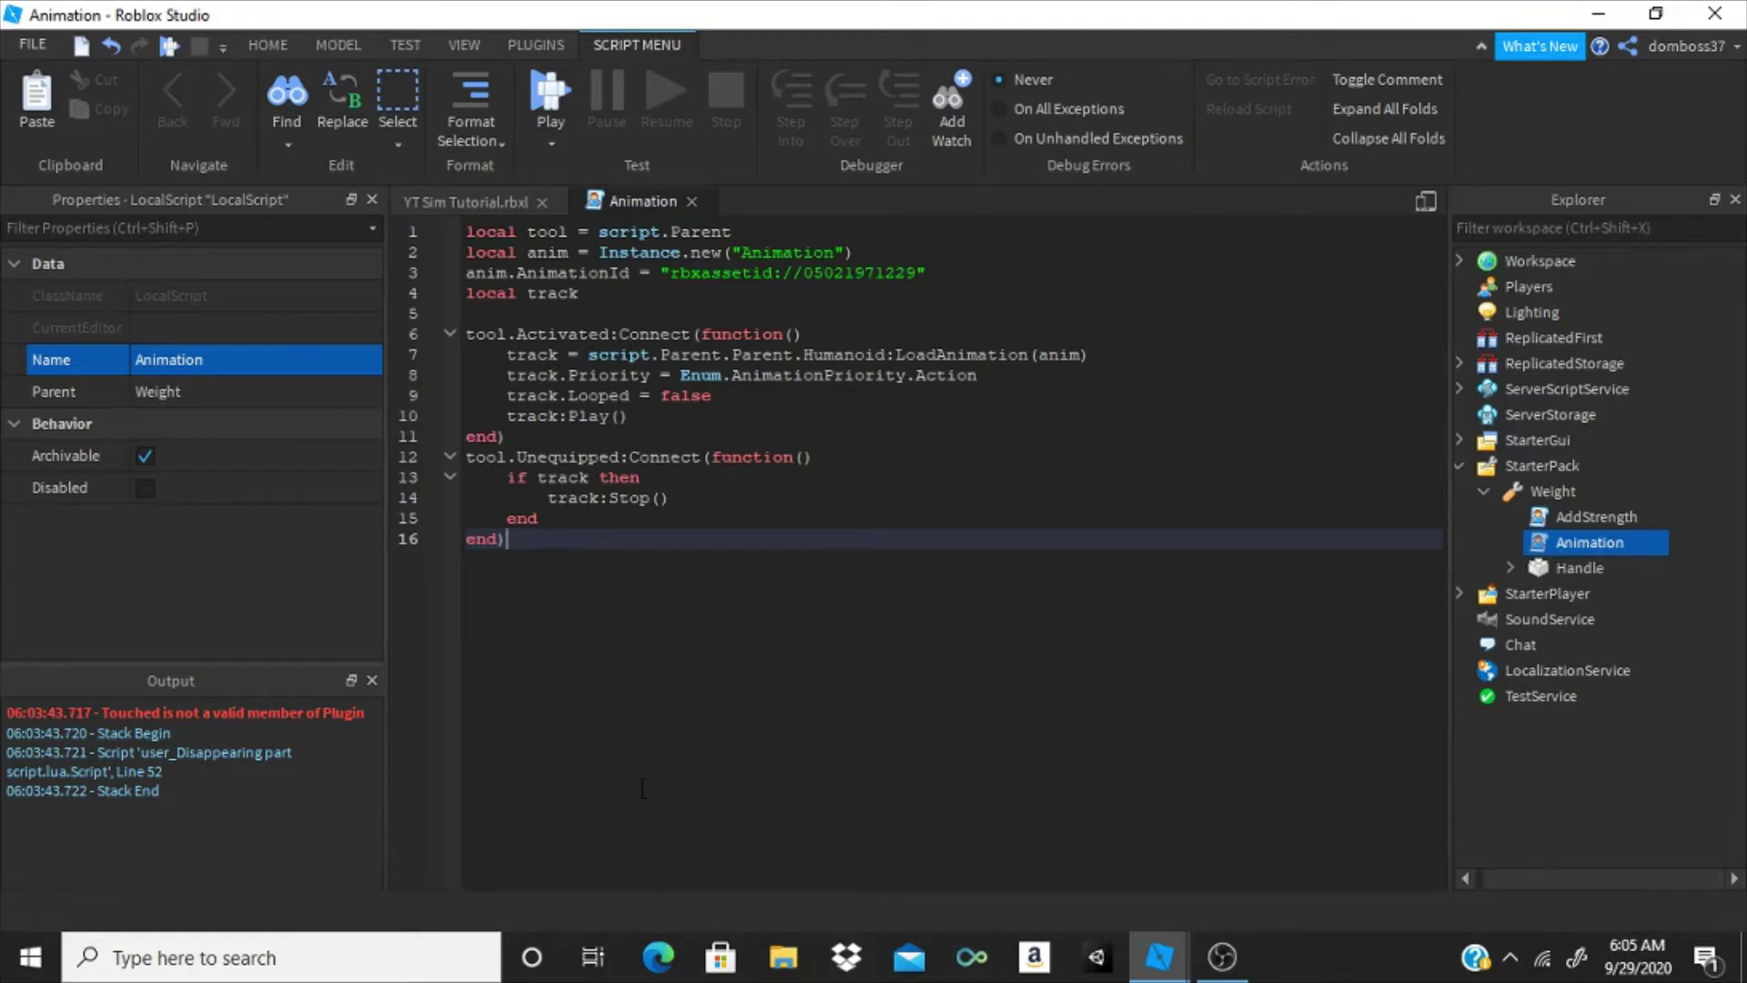
key("ctrl+a")
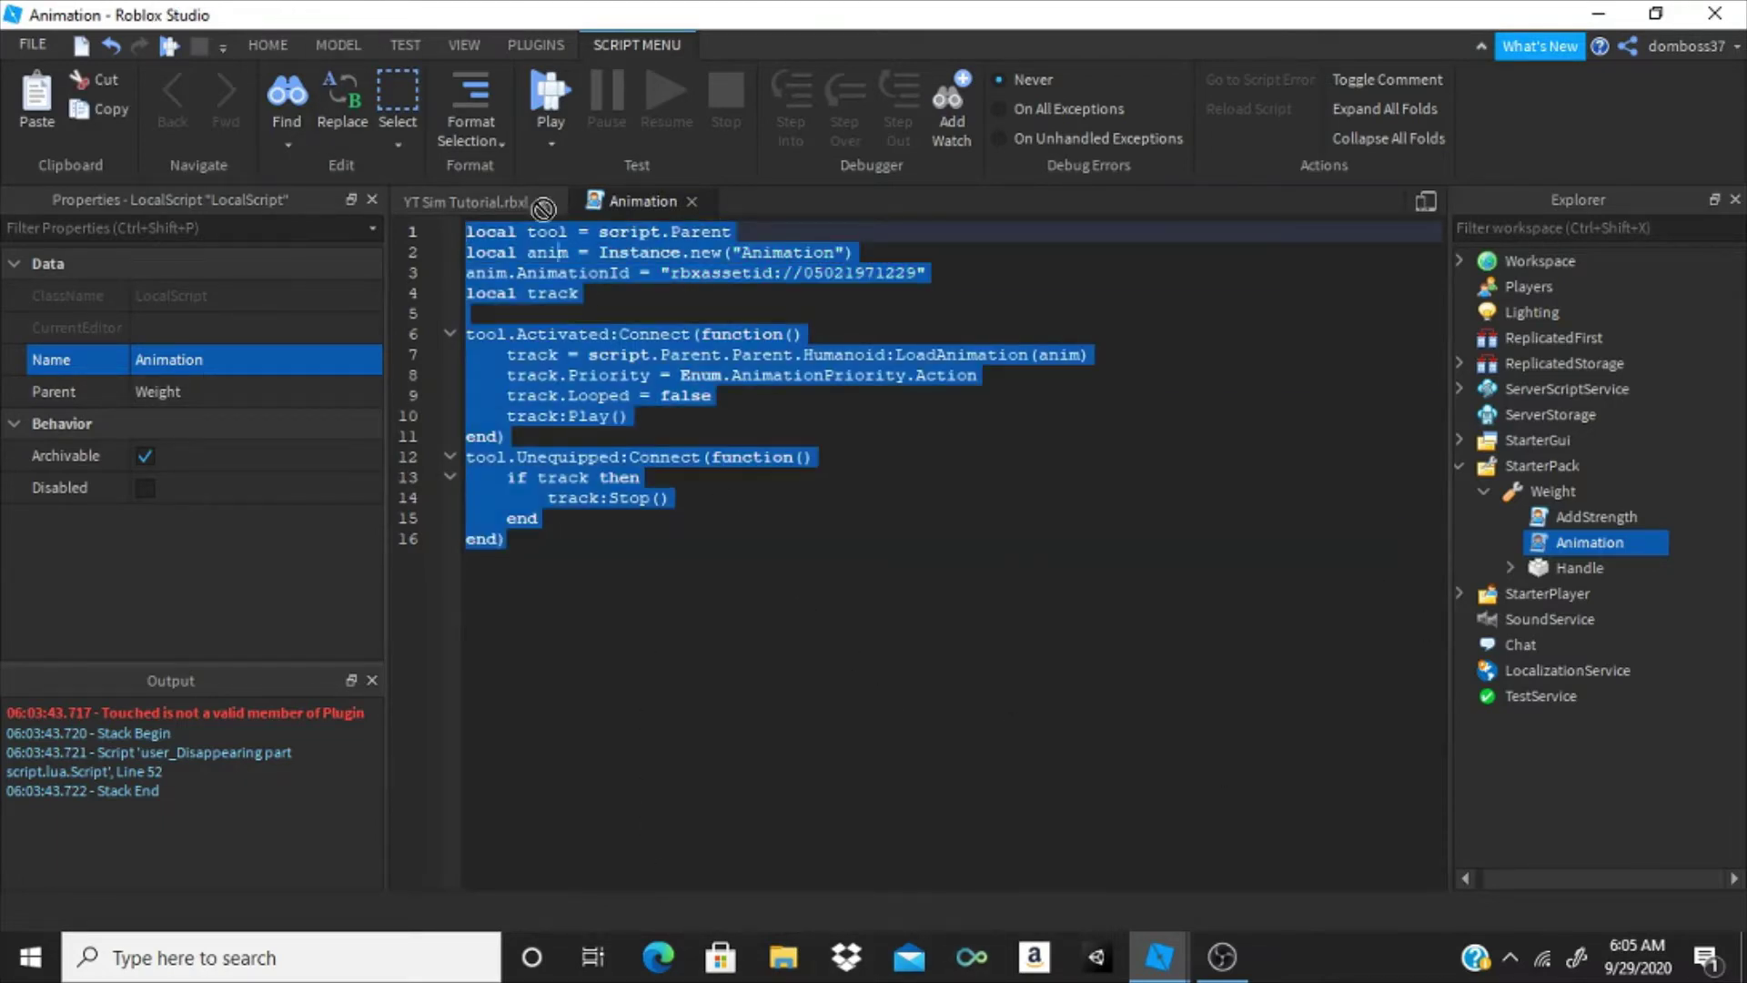
left_click(684, 478)
left_click_drag(688, 541, 388, 13)
left_click(542, 662)
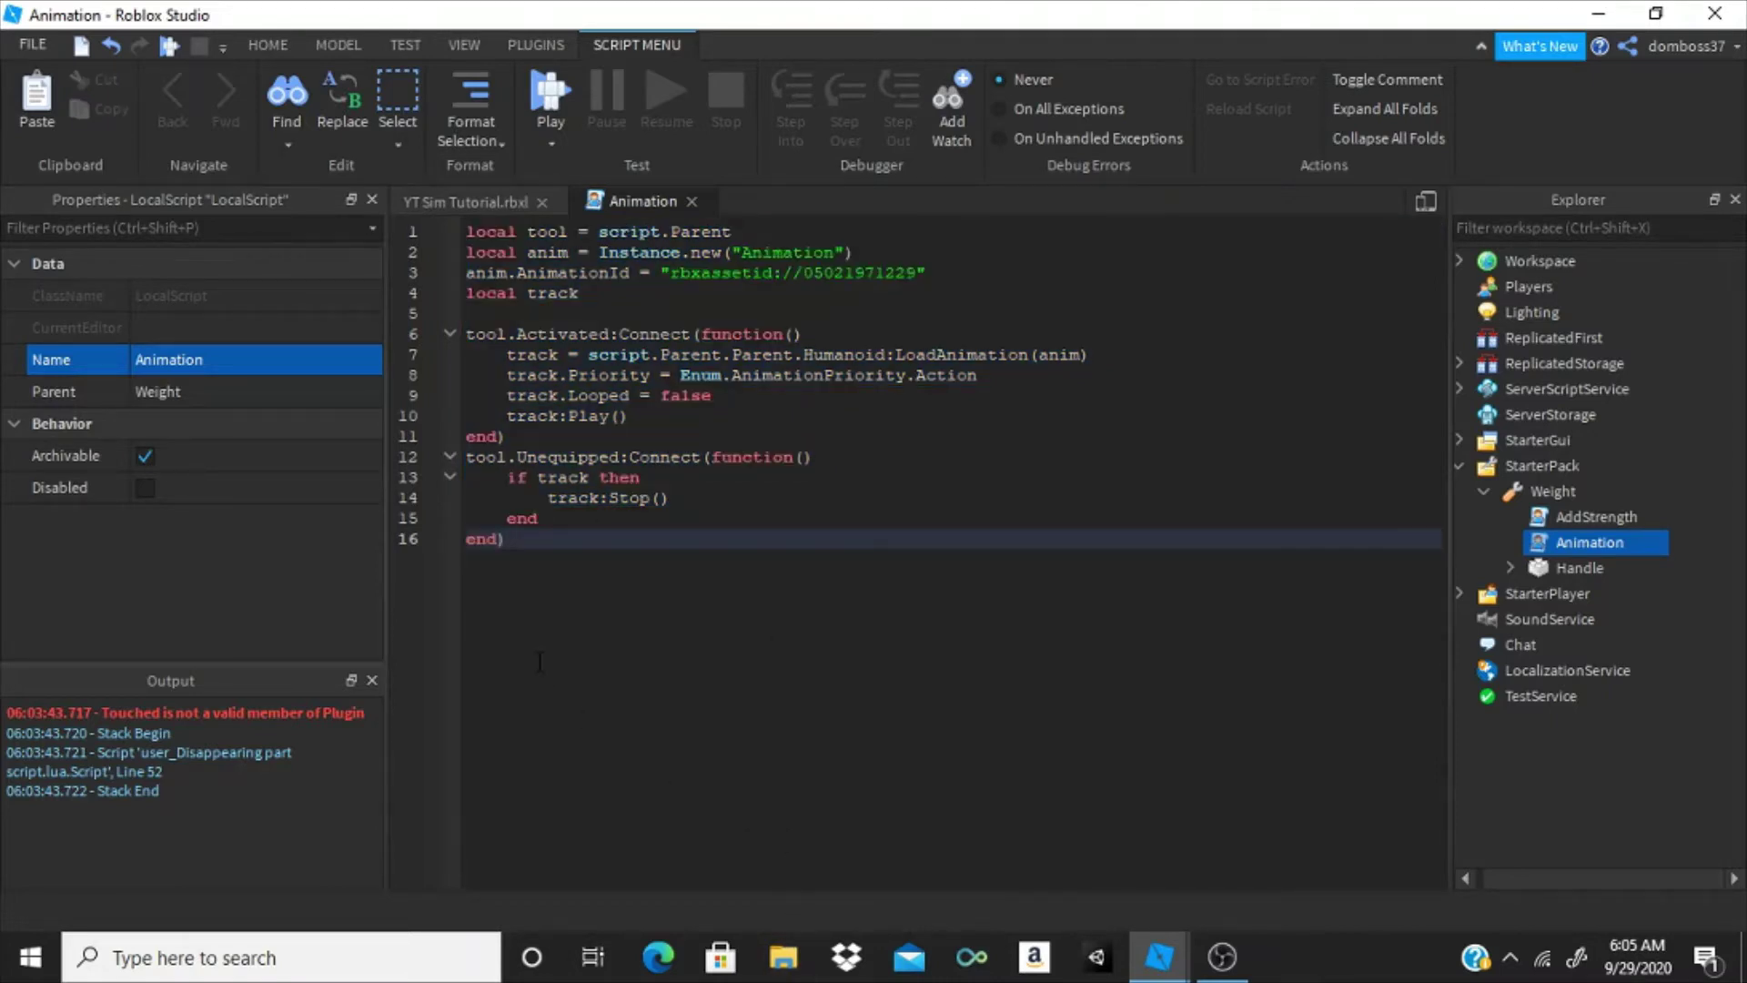
- Examine the animation ID number on the AnimationId line of the Animation script
left_click(487, 201)
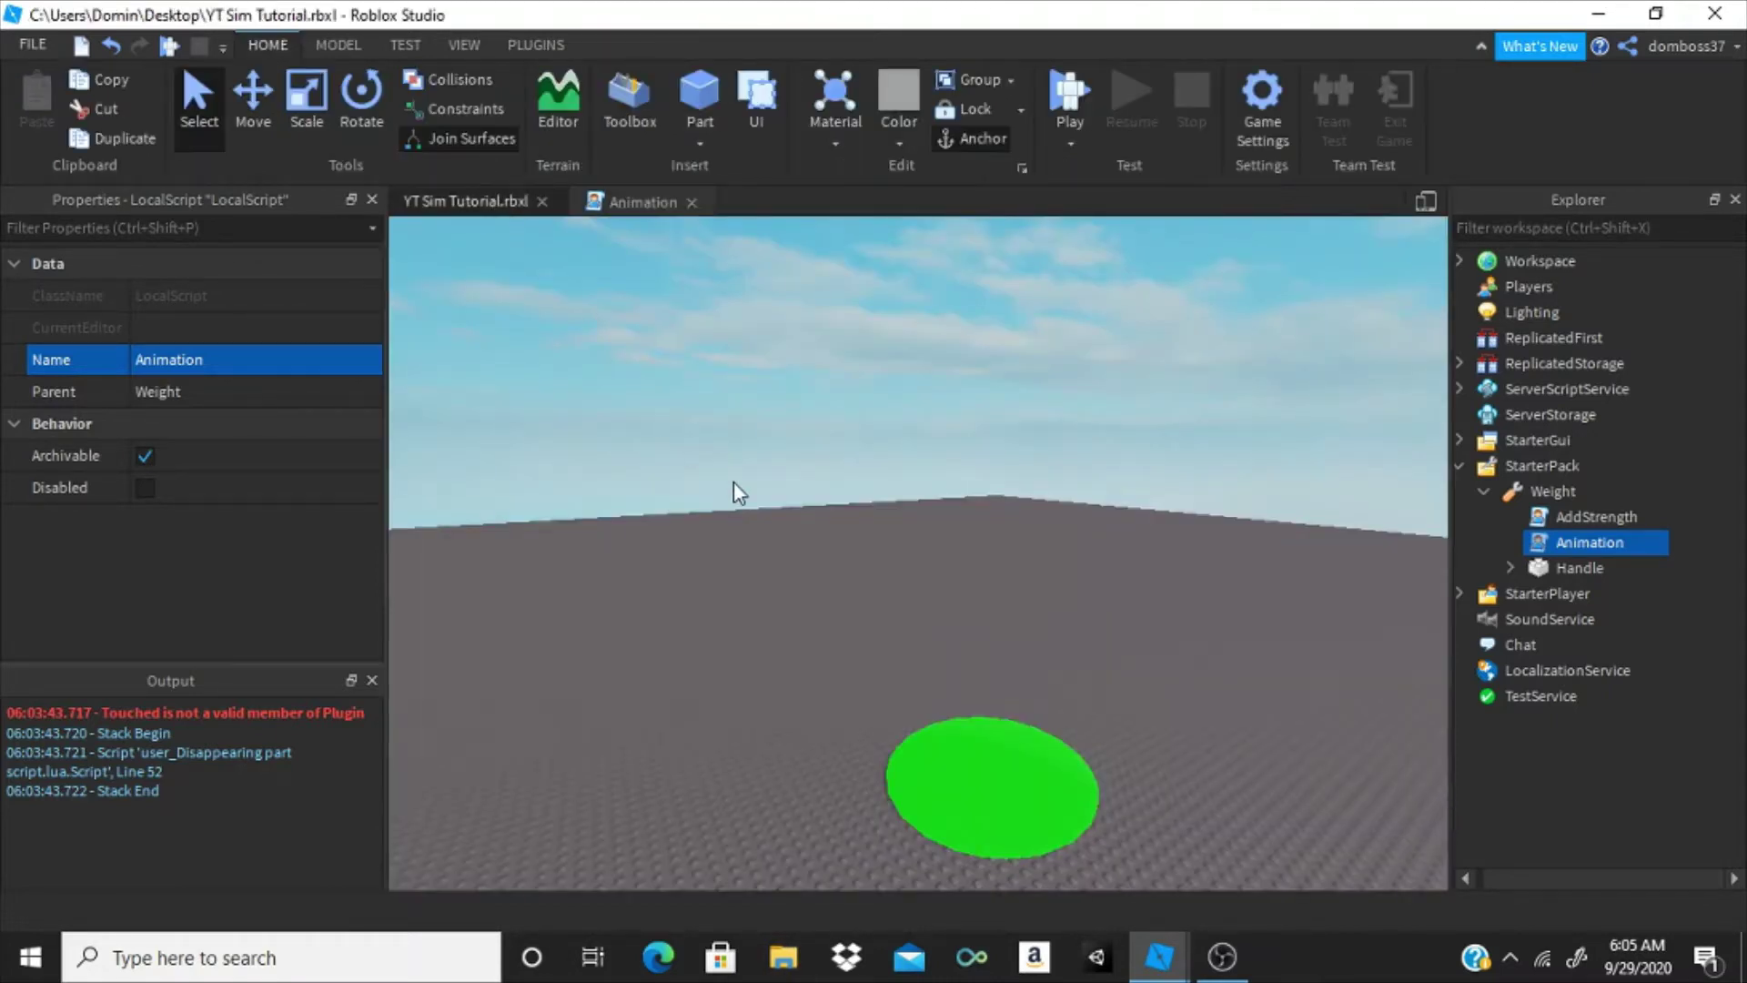
key("s")
right_click_drag(734, 483, 737, 478)
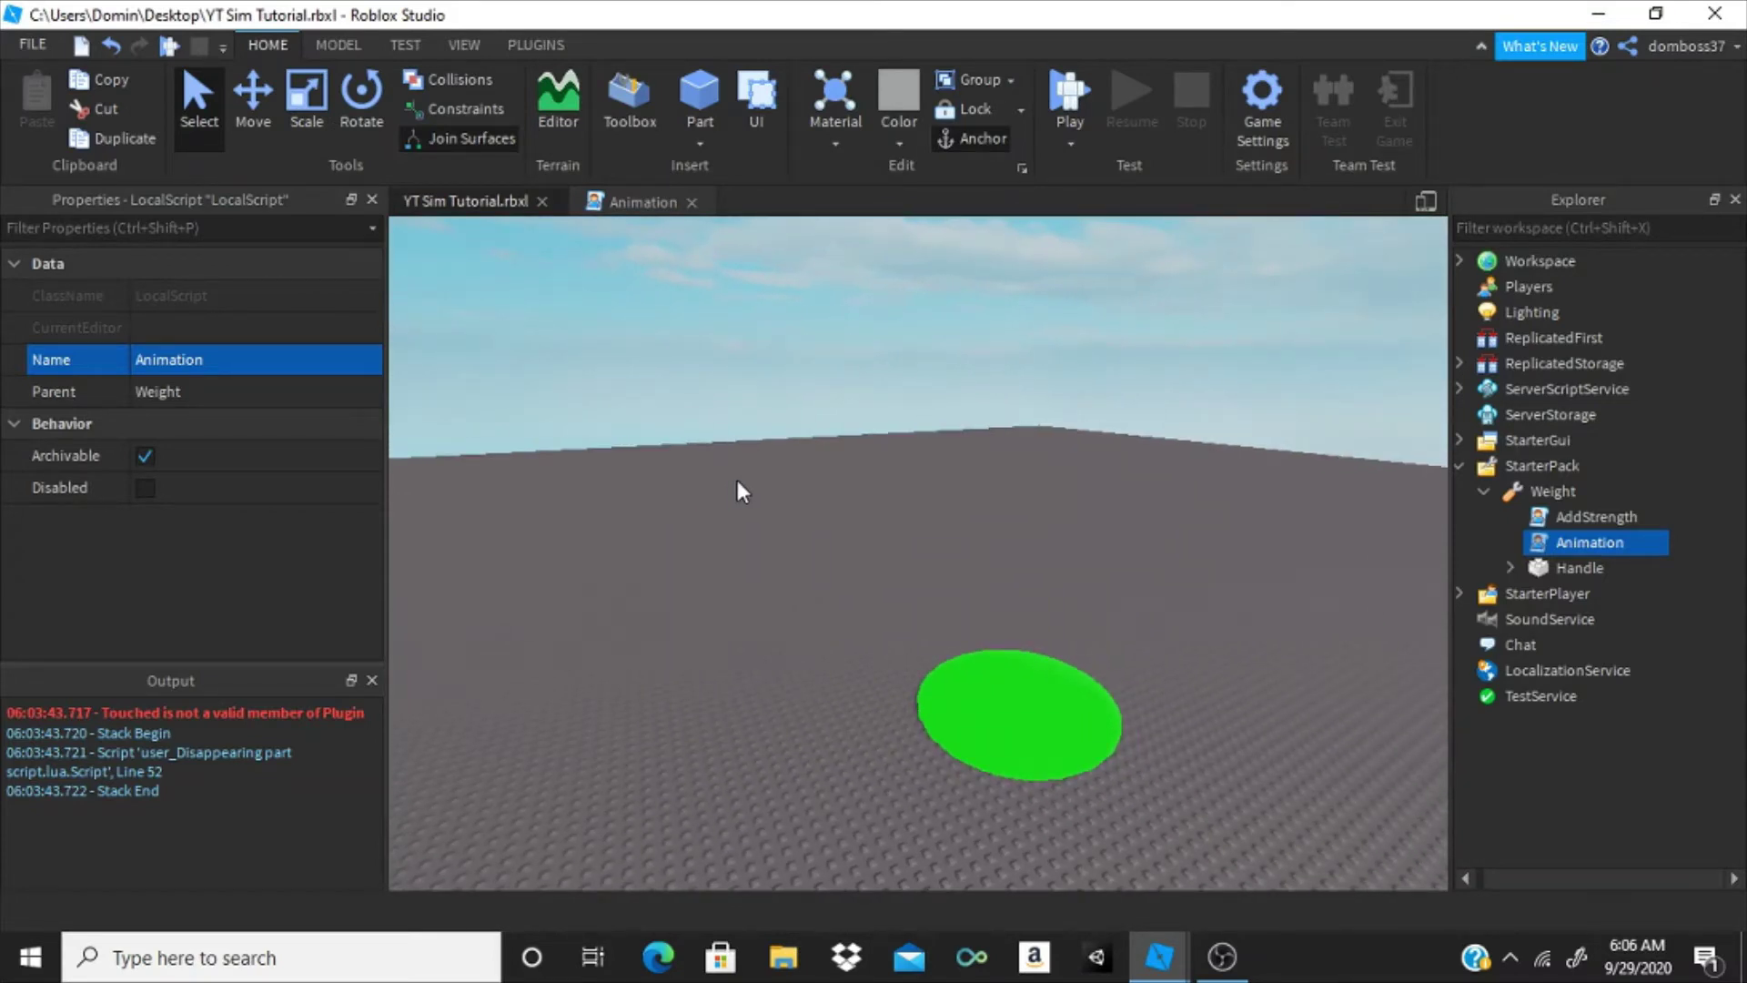
double_click(1560, 542)
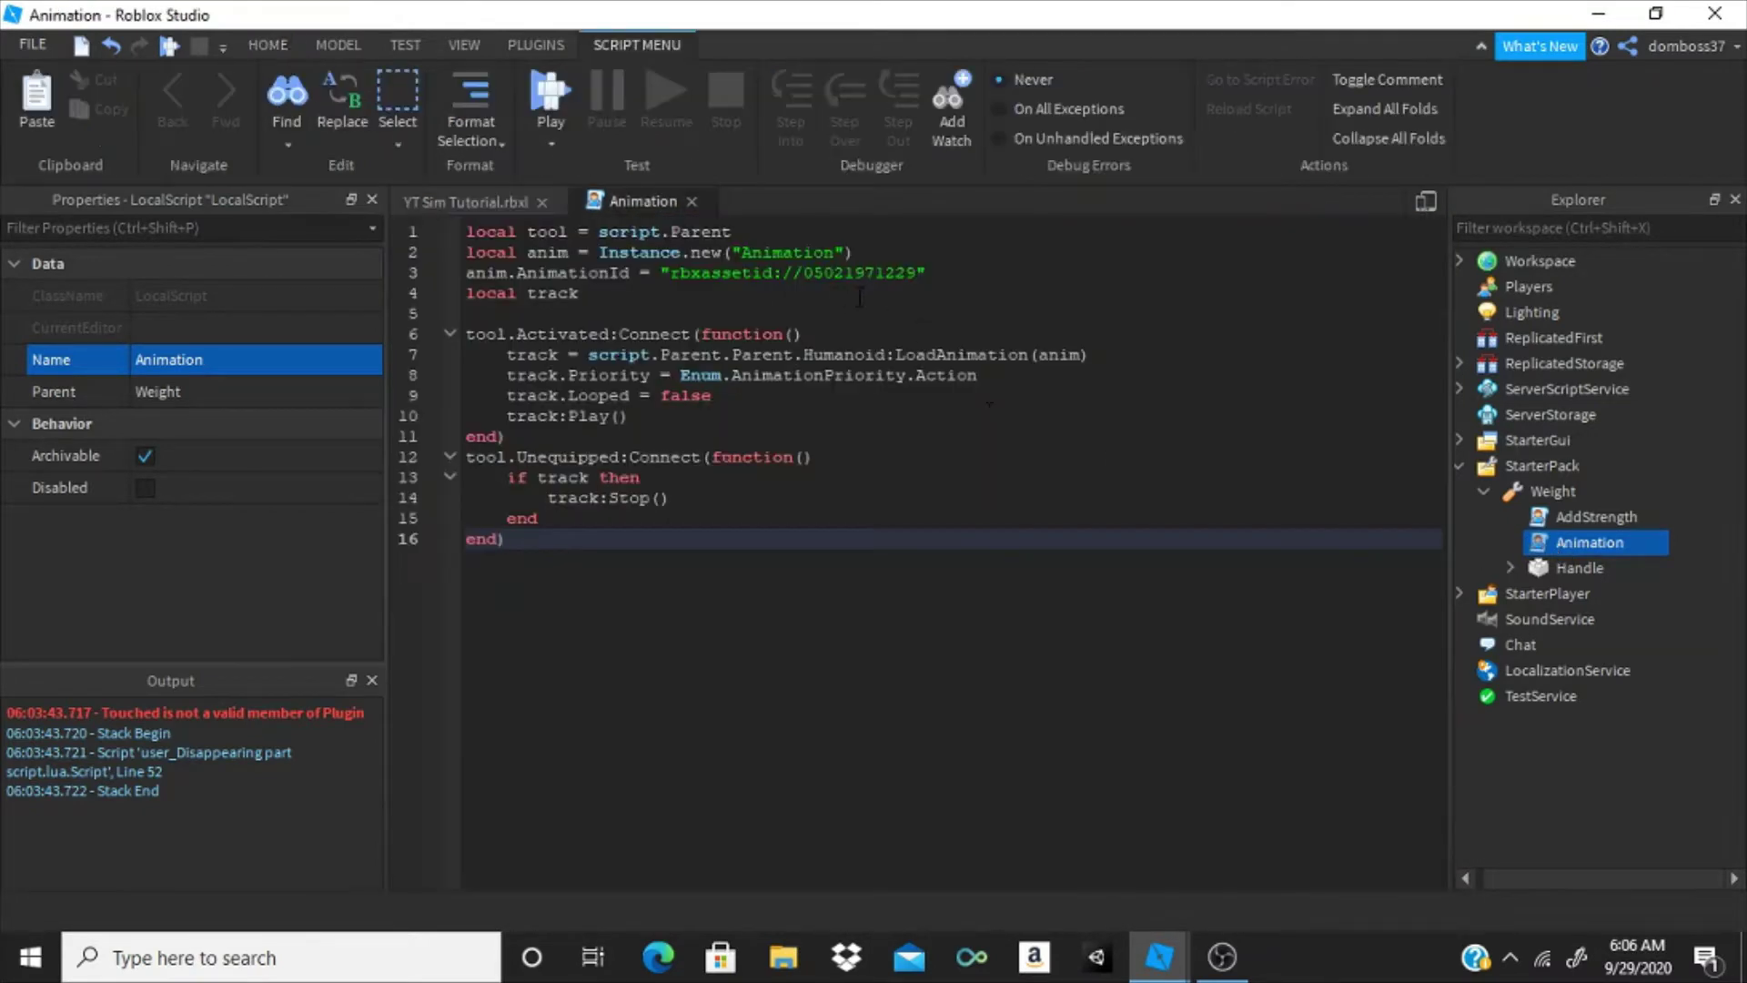
left_click_drag(921, 273, 803, 273)
left_click(489, 200)
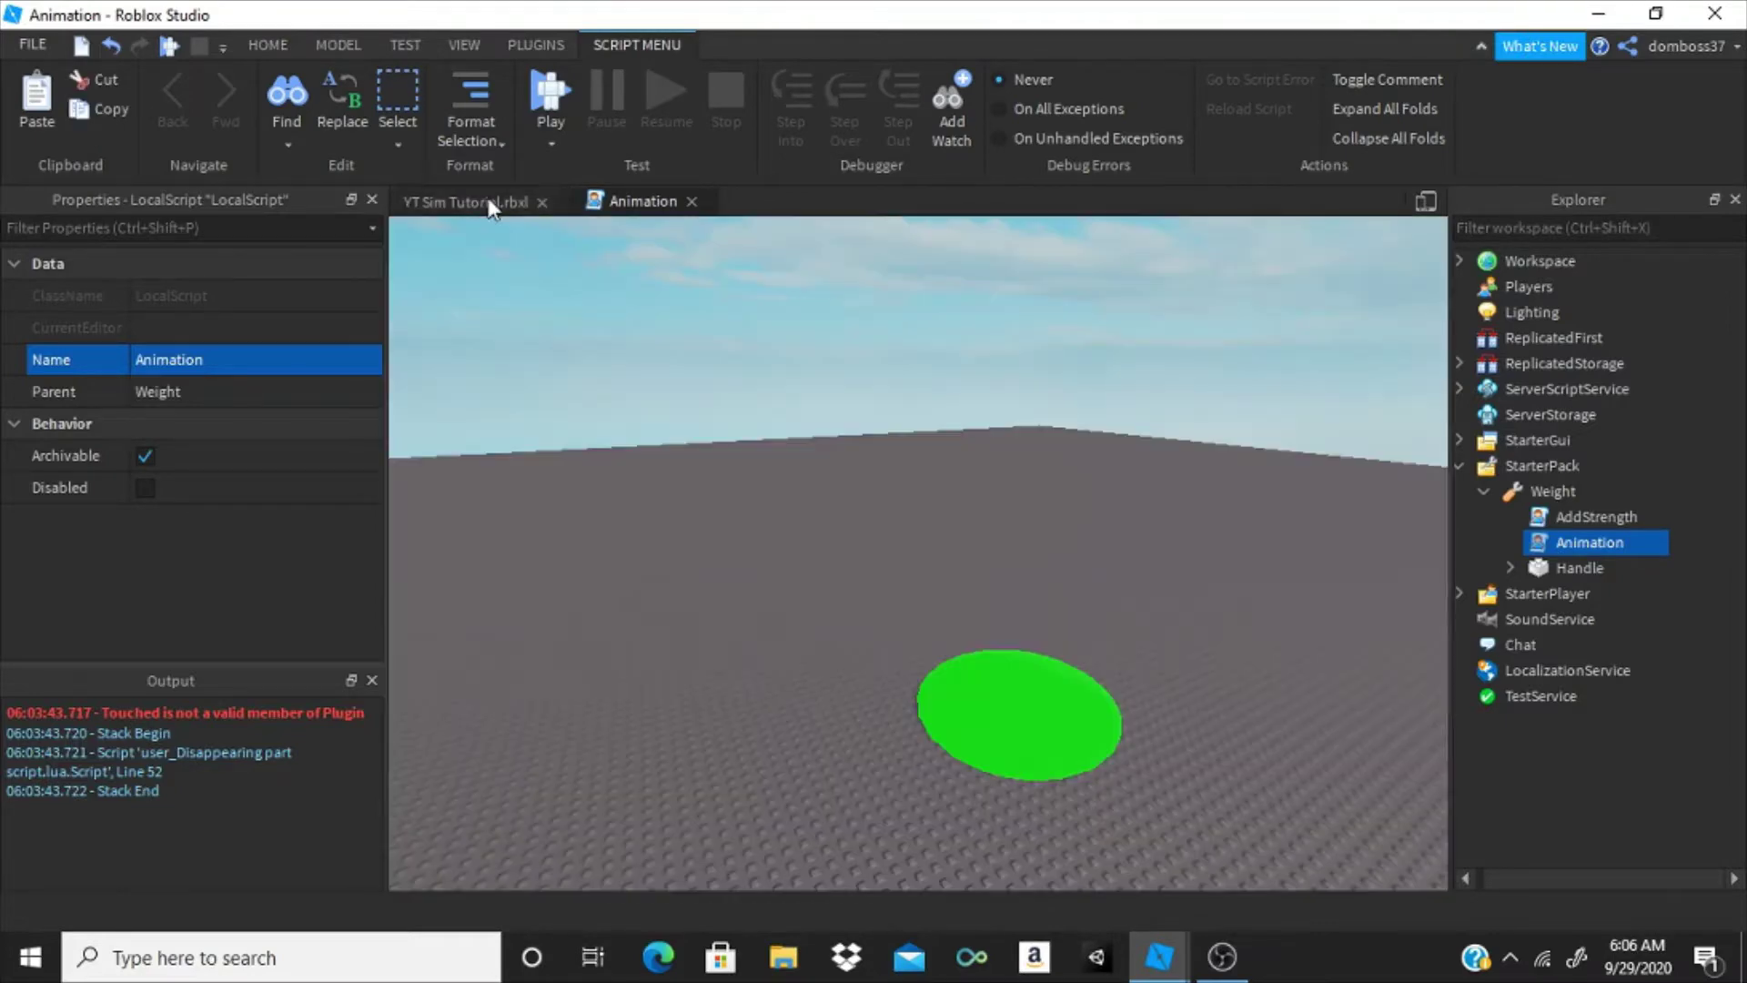
- Build an R15 Block Rig in the workspace and move the dummy onto an open area of the baseplate
right_click_drag(852, 331, 855, 331)
right_click_drag(768, 694, 725, 582)
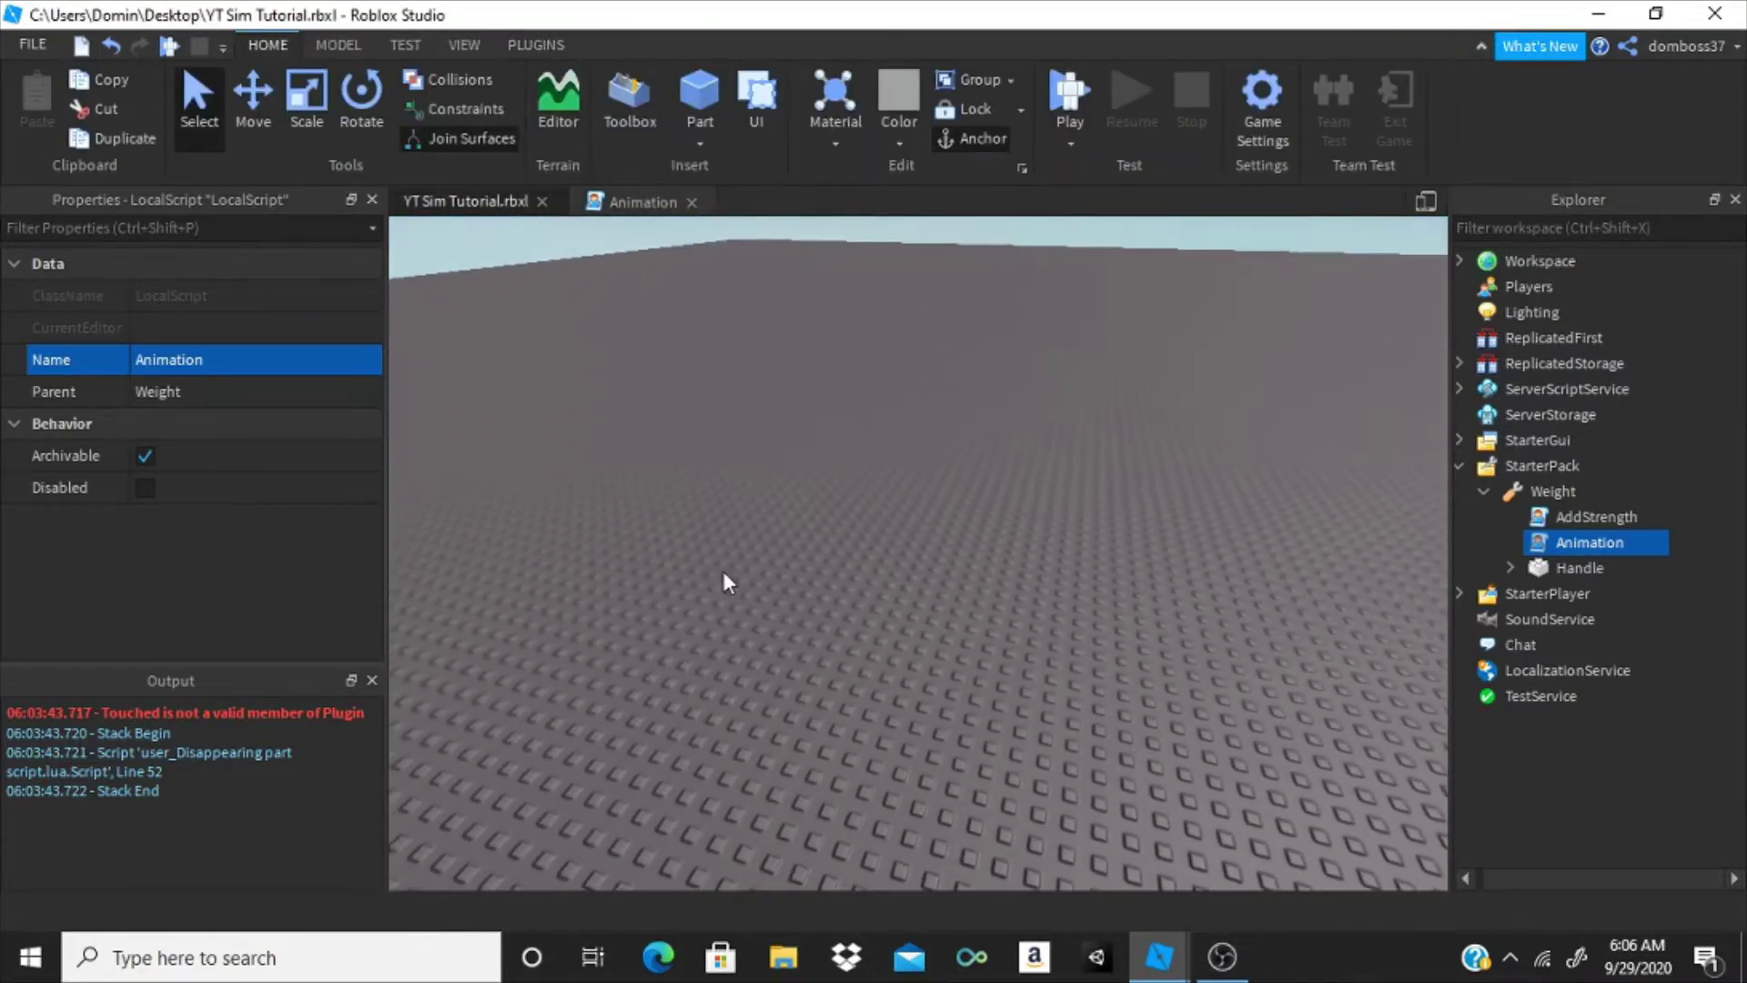
left_click(551, 50)
left_click(1738, 121)
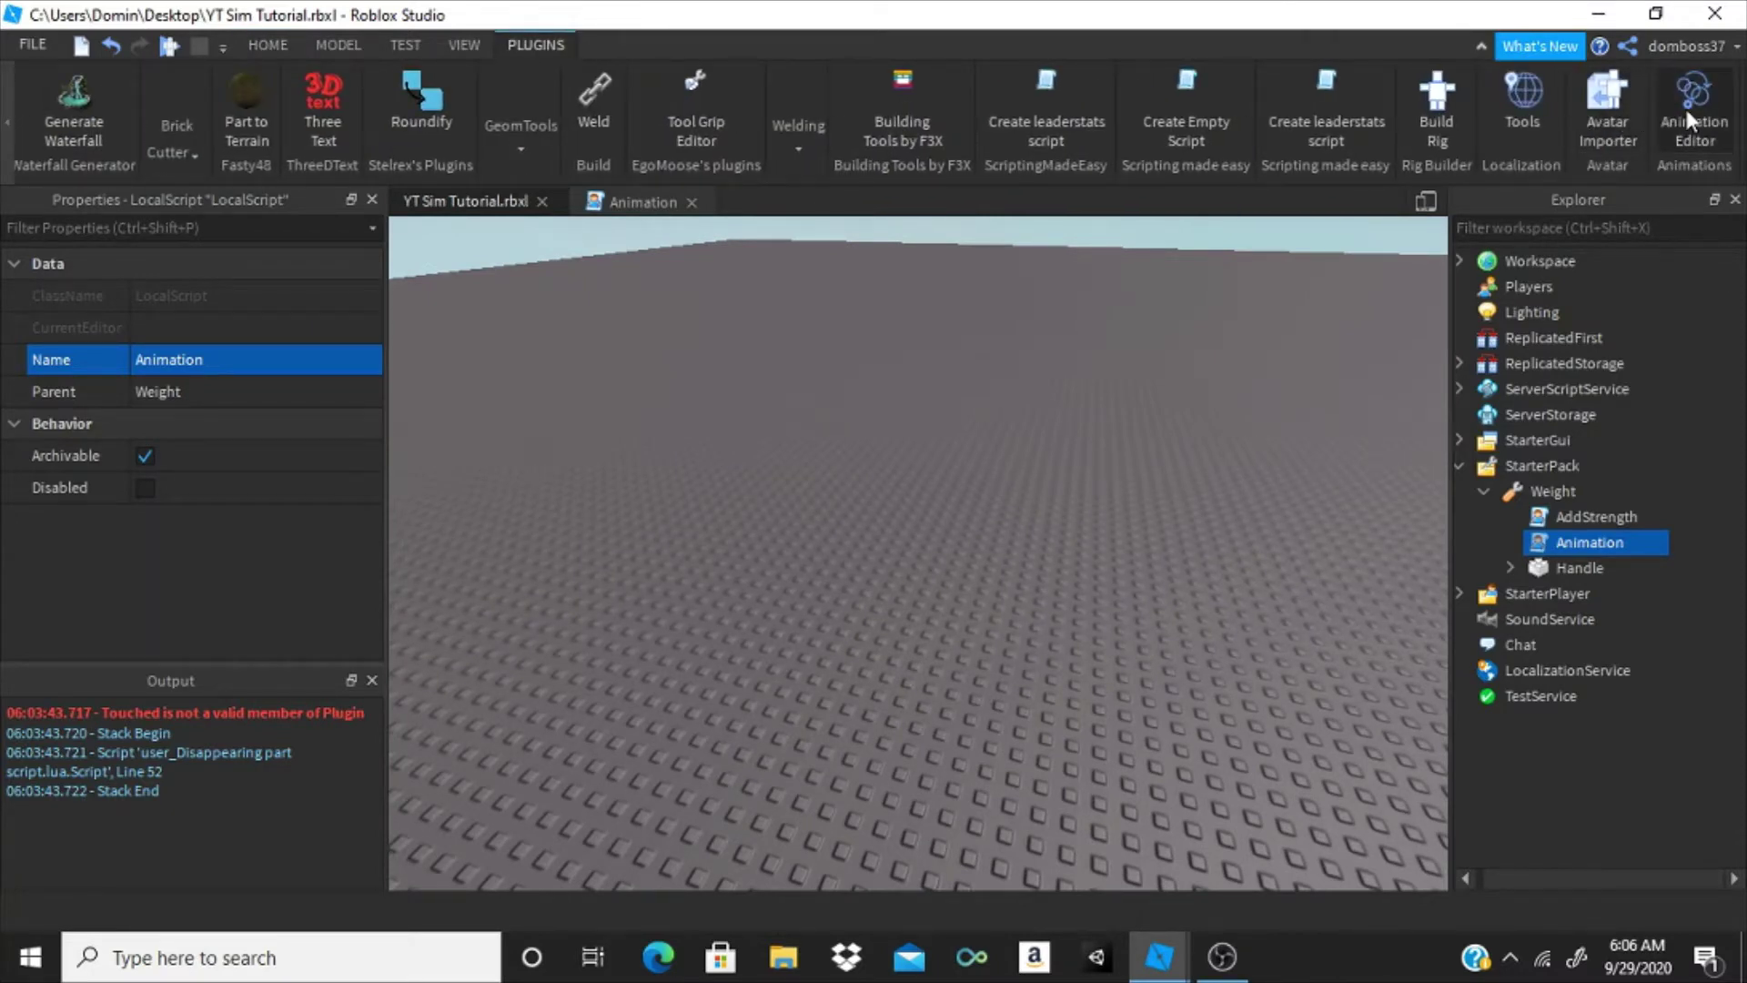
left_click(1438, 98)
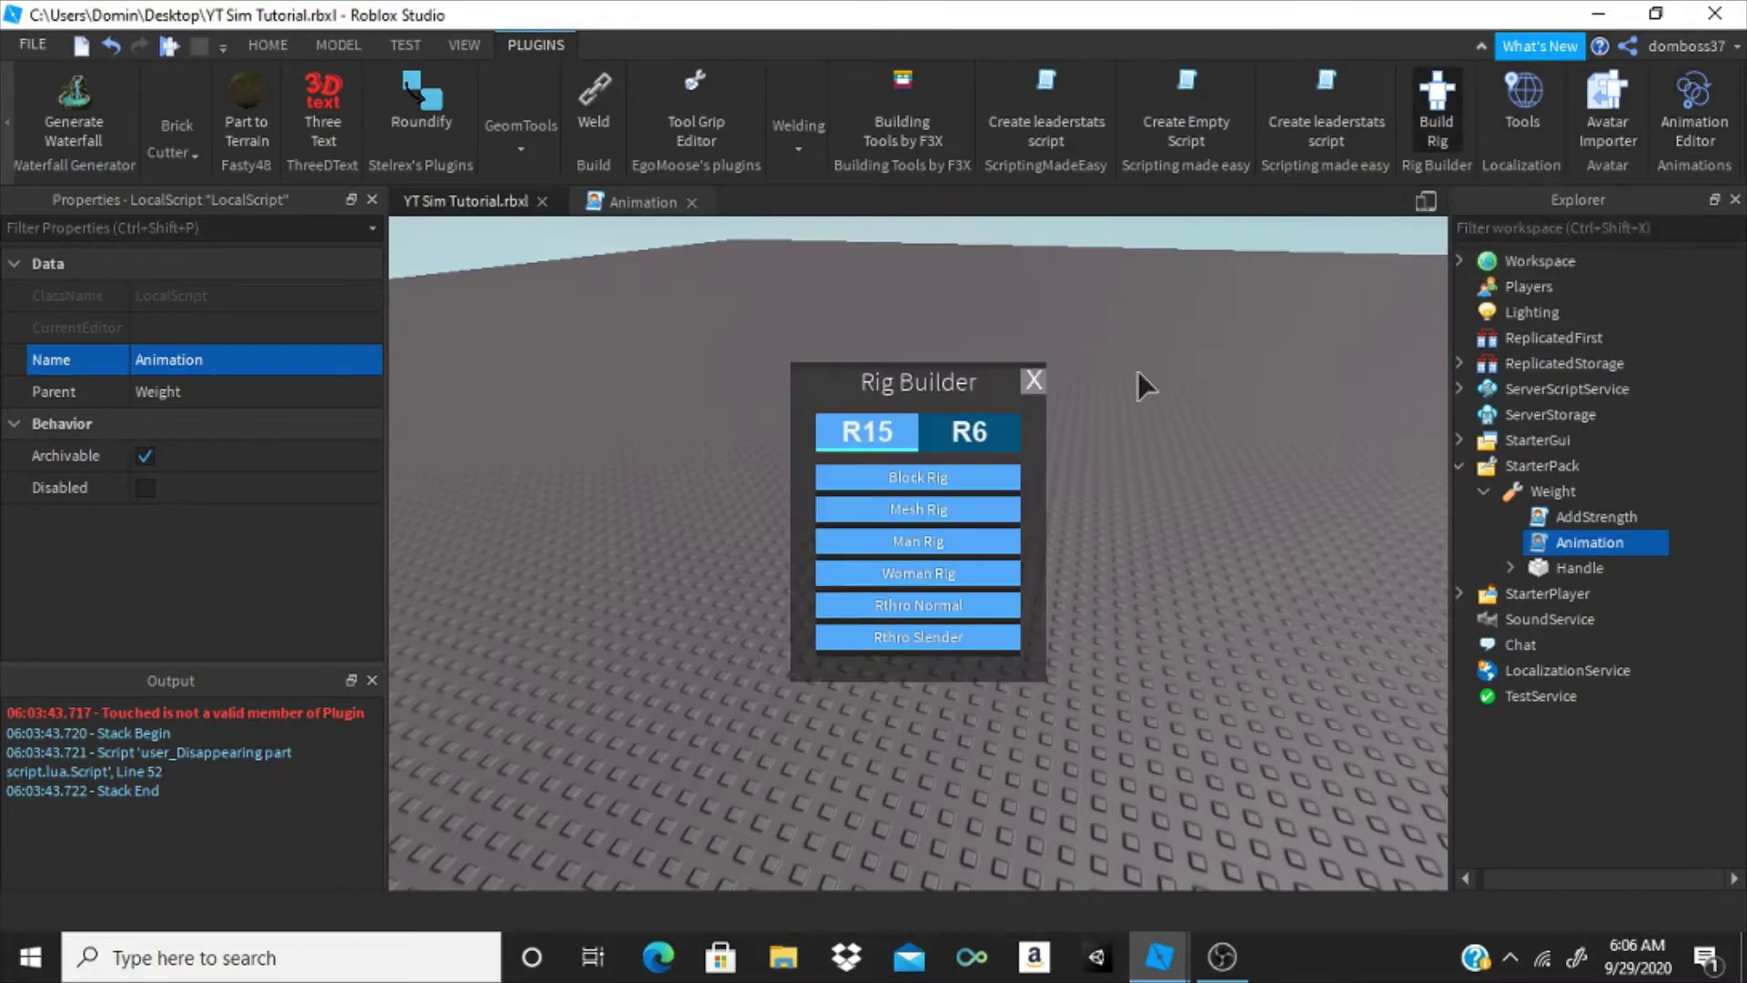
left_click(892, 479)
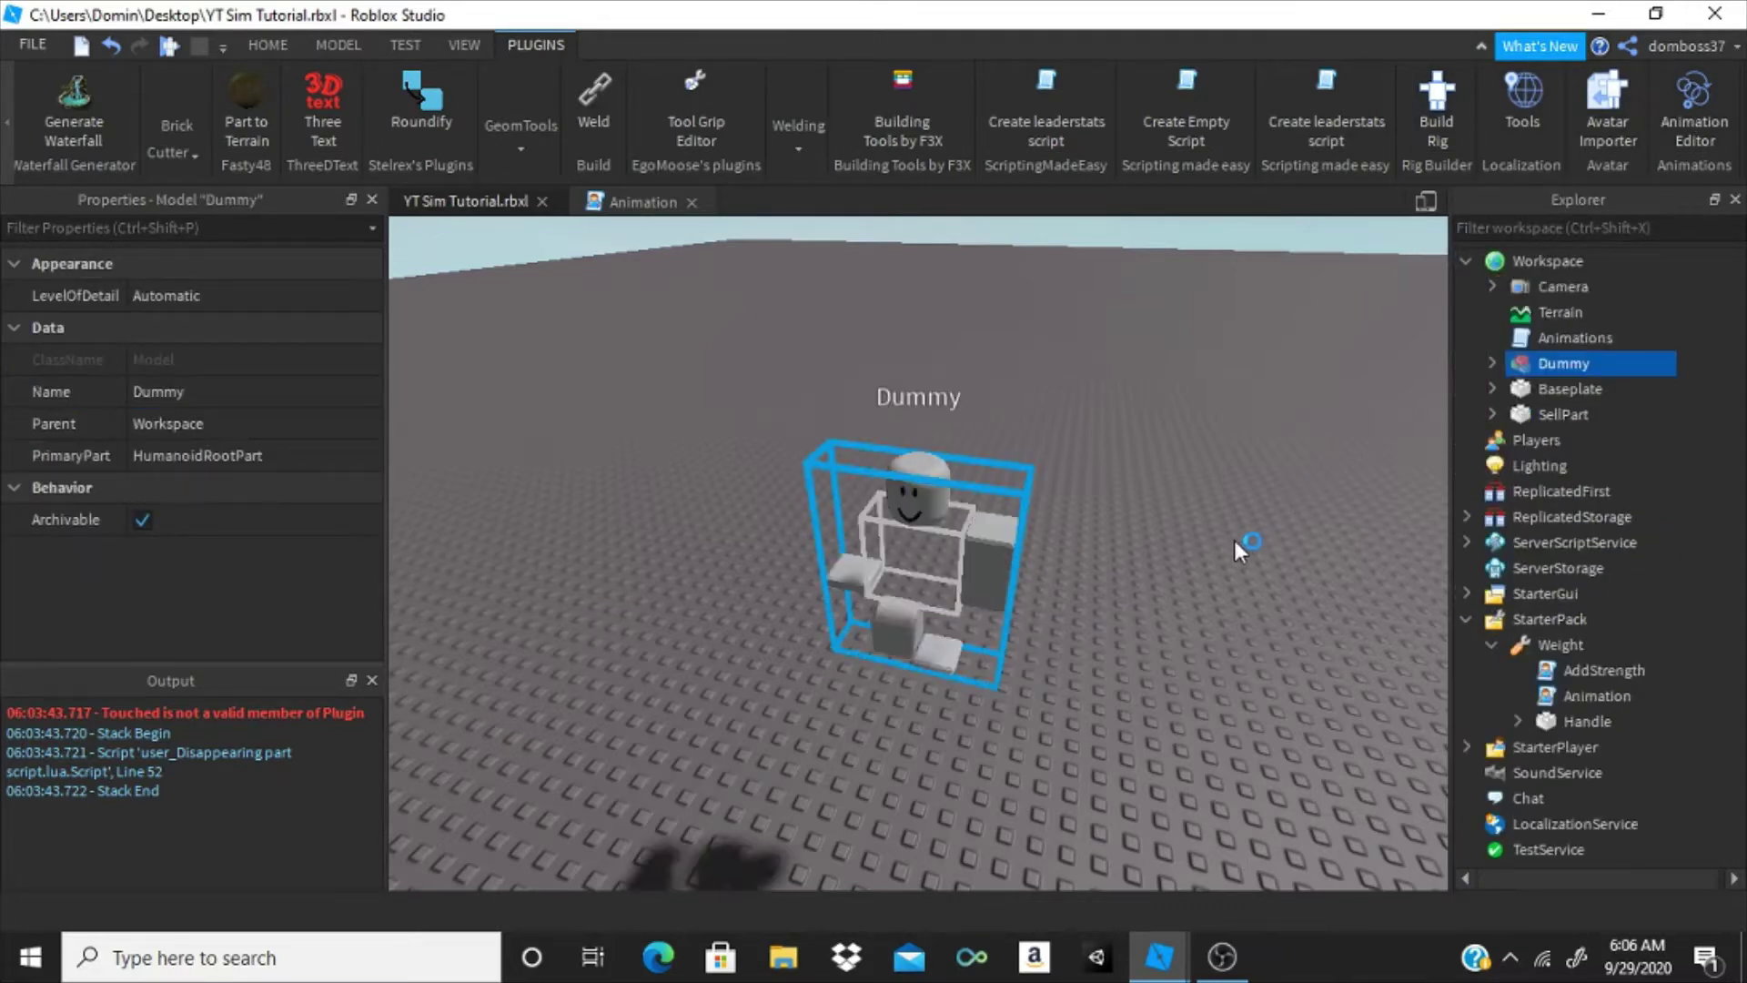
left_click_drag(901, 592, 1011, 572)
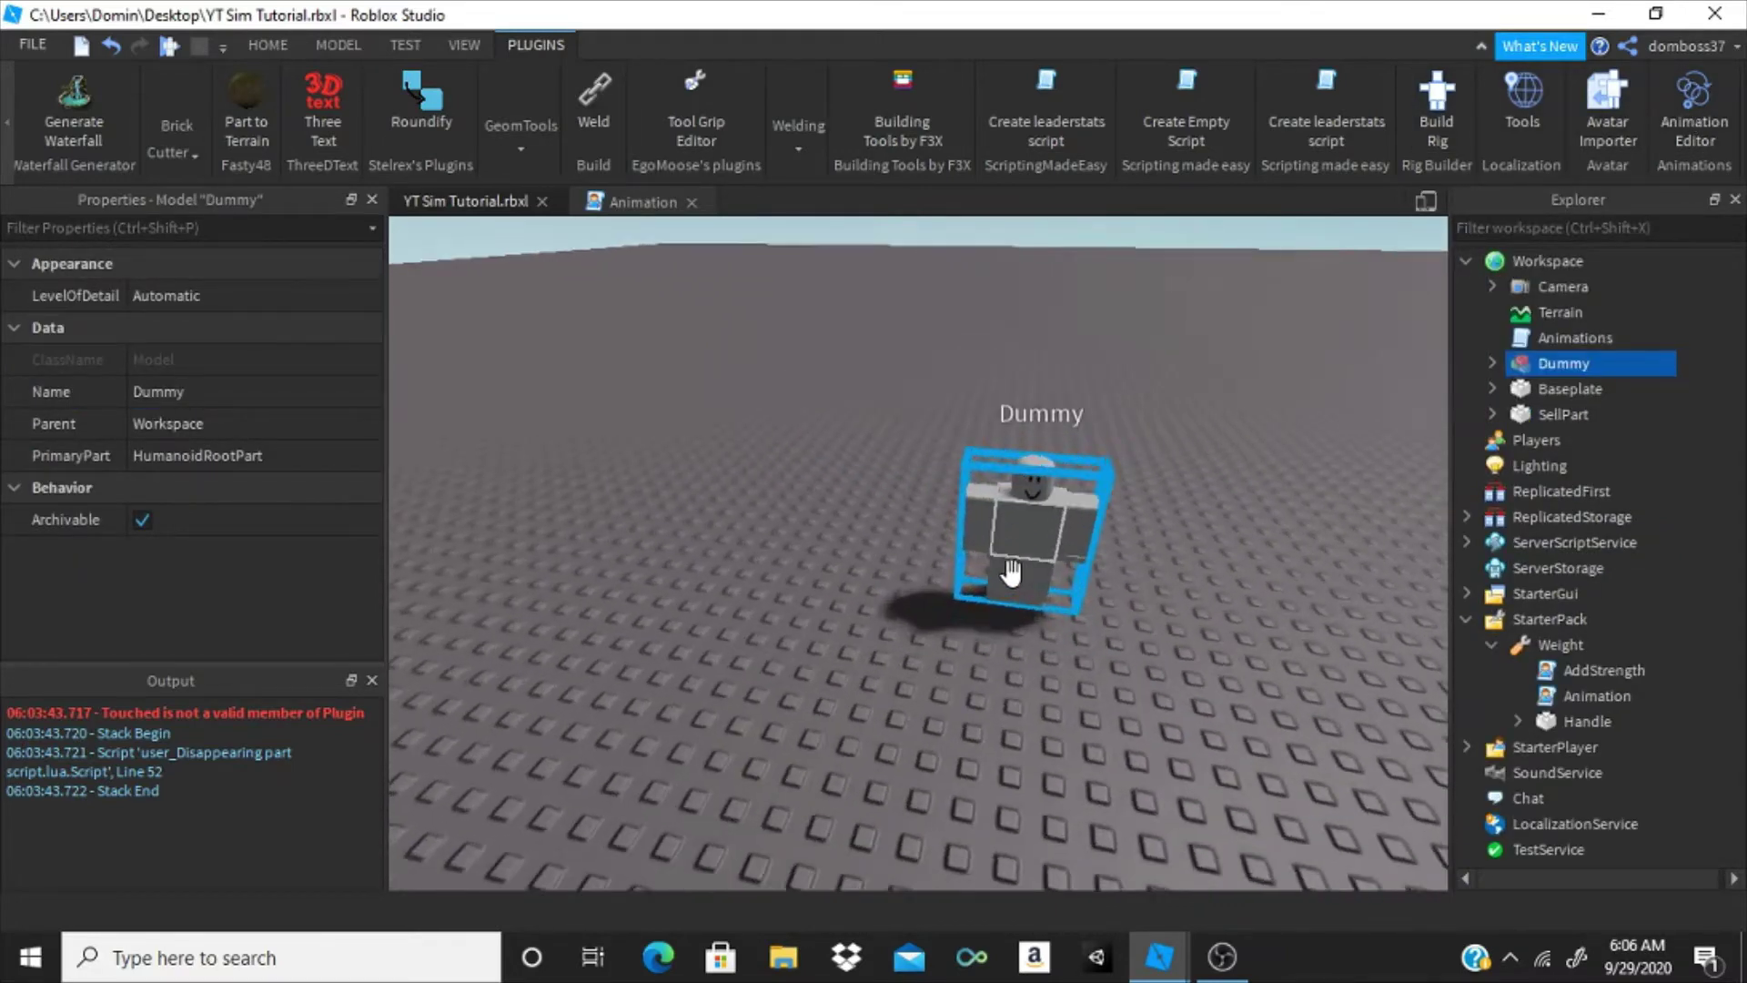
key("f")
- Start the Animation Editor on the dummy rig and create an animation named Lift
left_click(1692, 132)
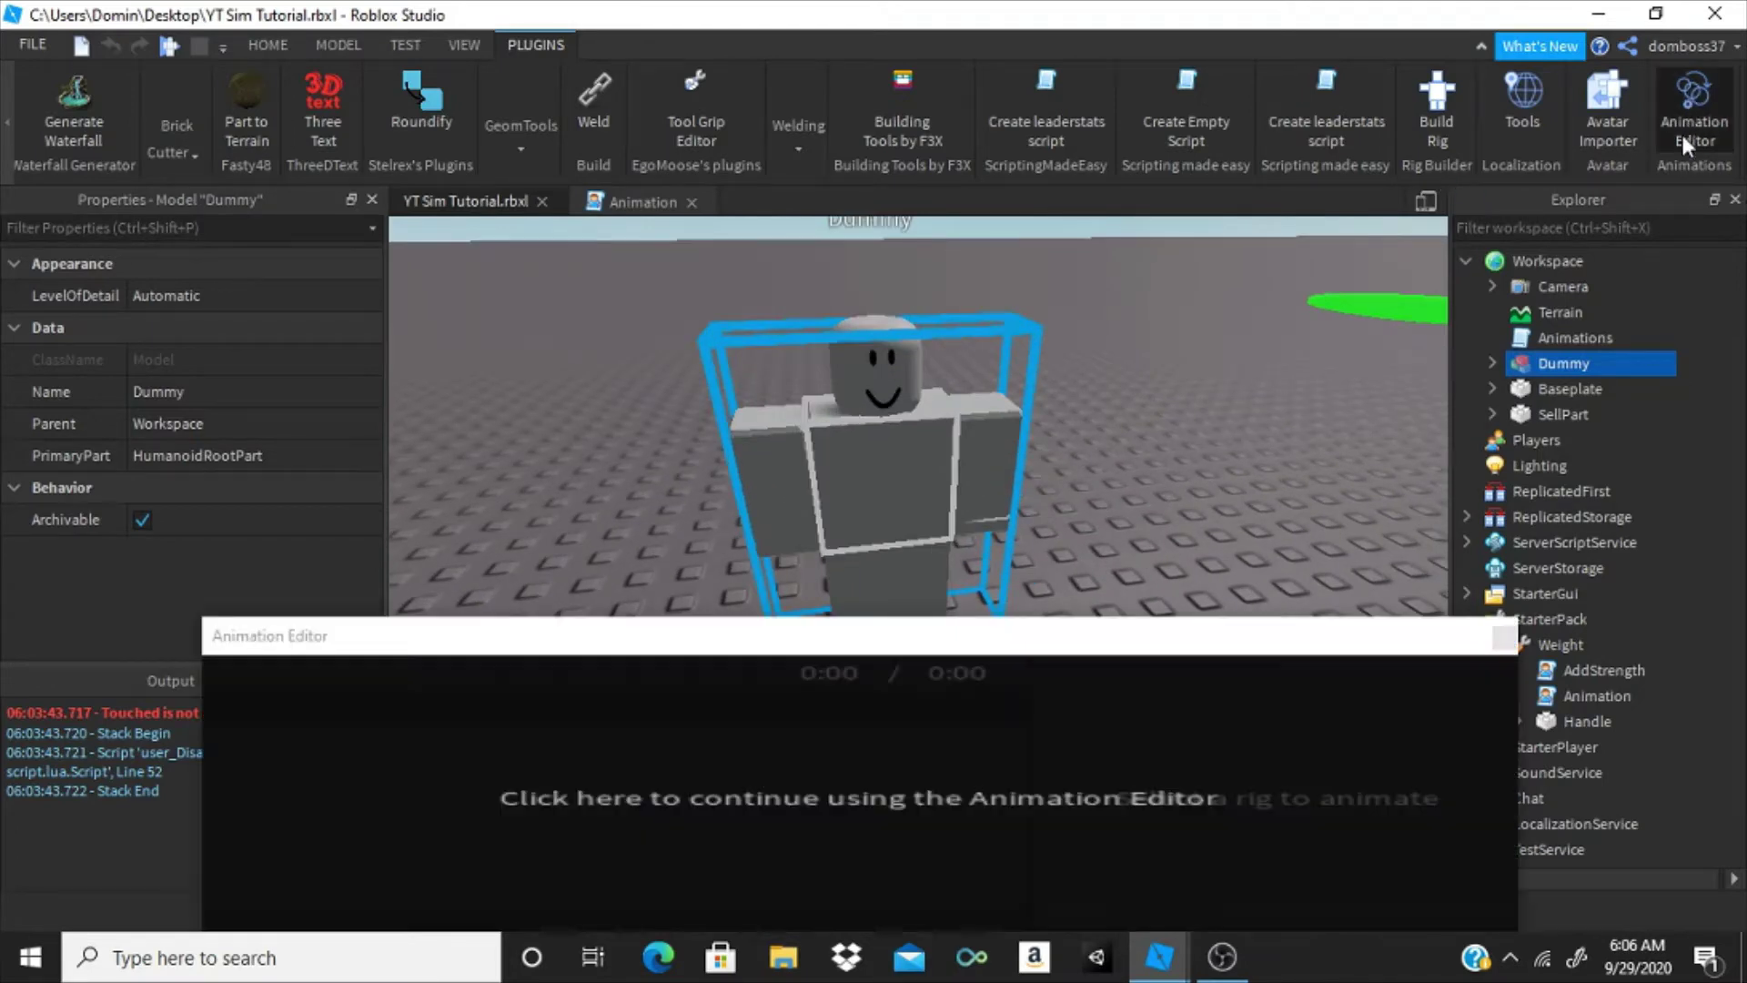
right_click_drag(1037, 508, 1022, 515)
scroll(1022, 515, "down", 3)
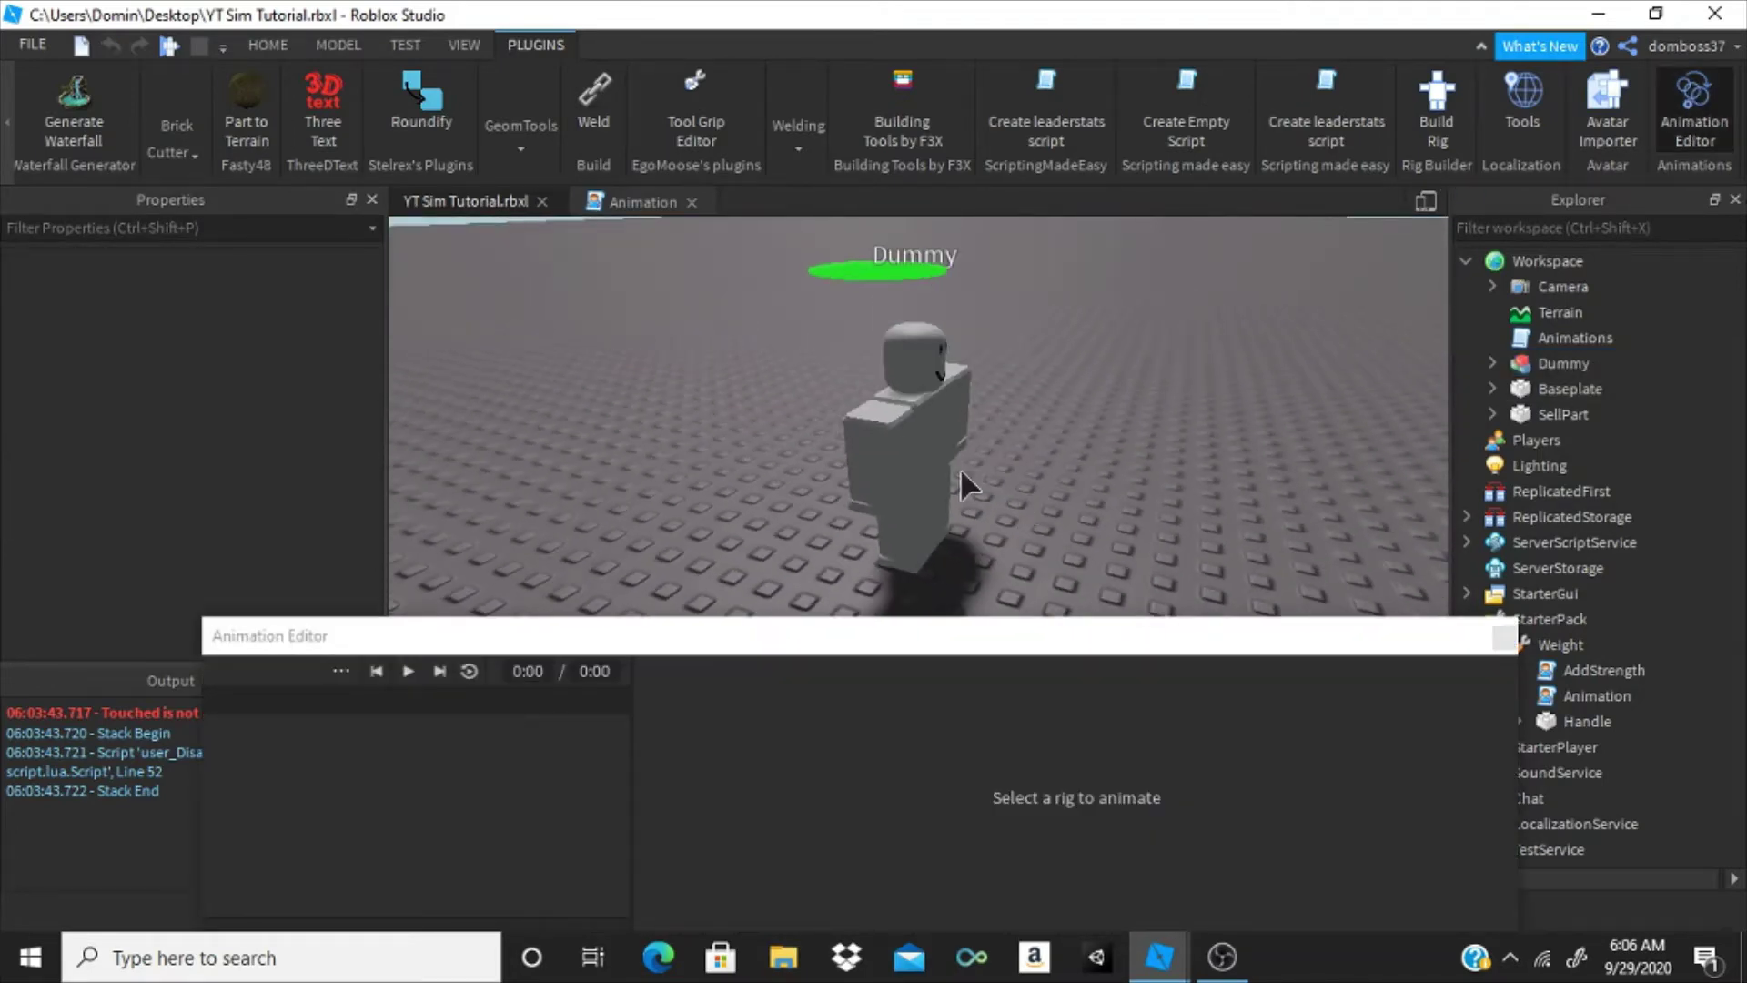
left_click(901, 435)
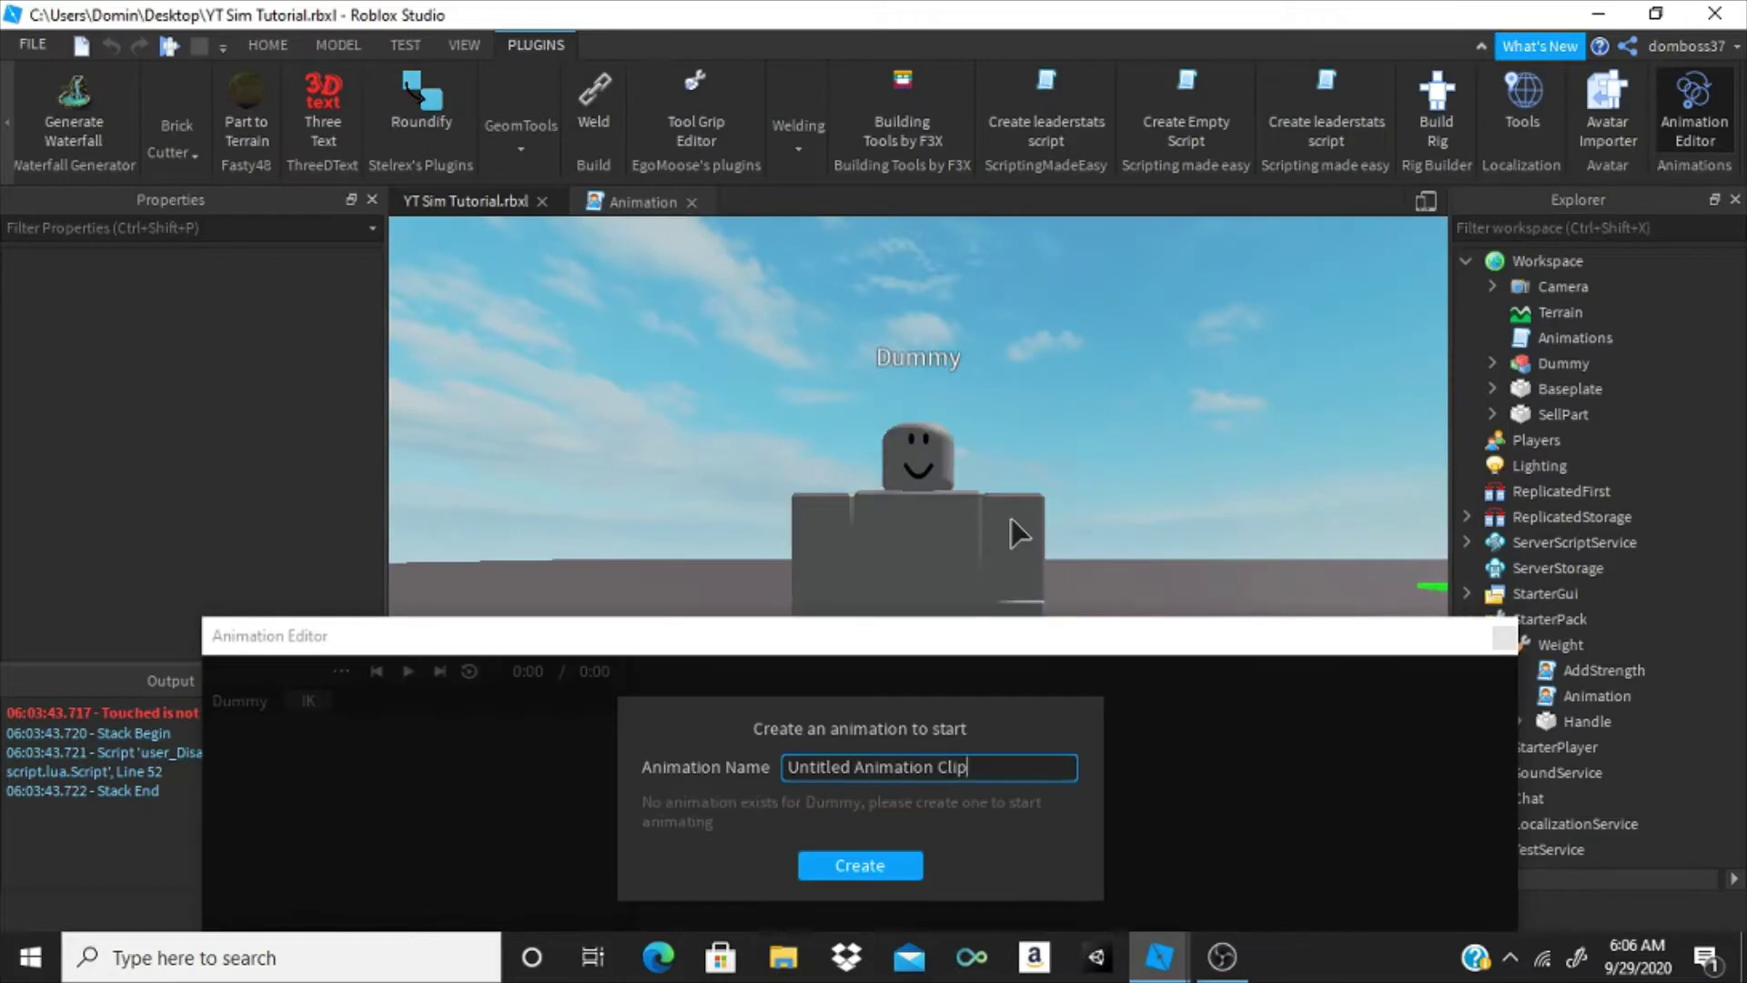
left_click(275, 628)
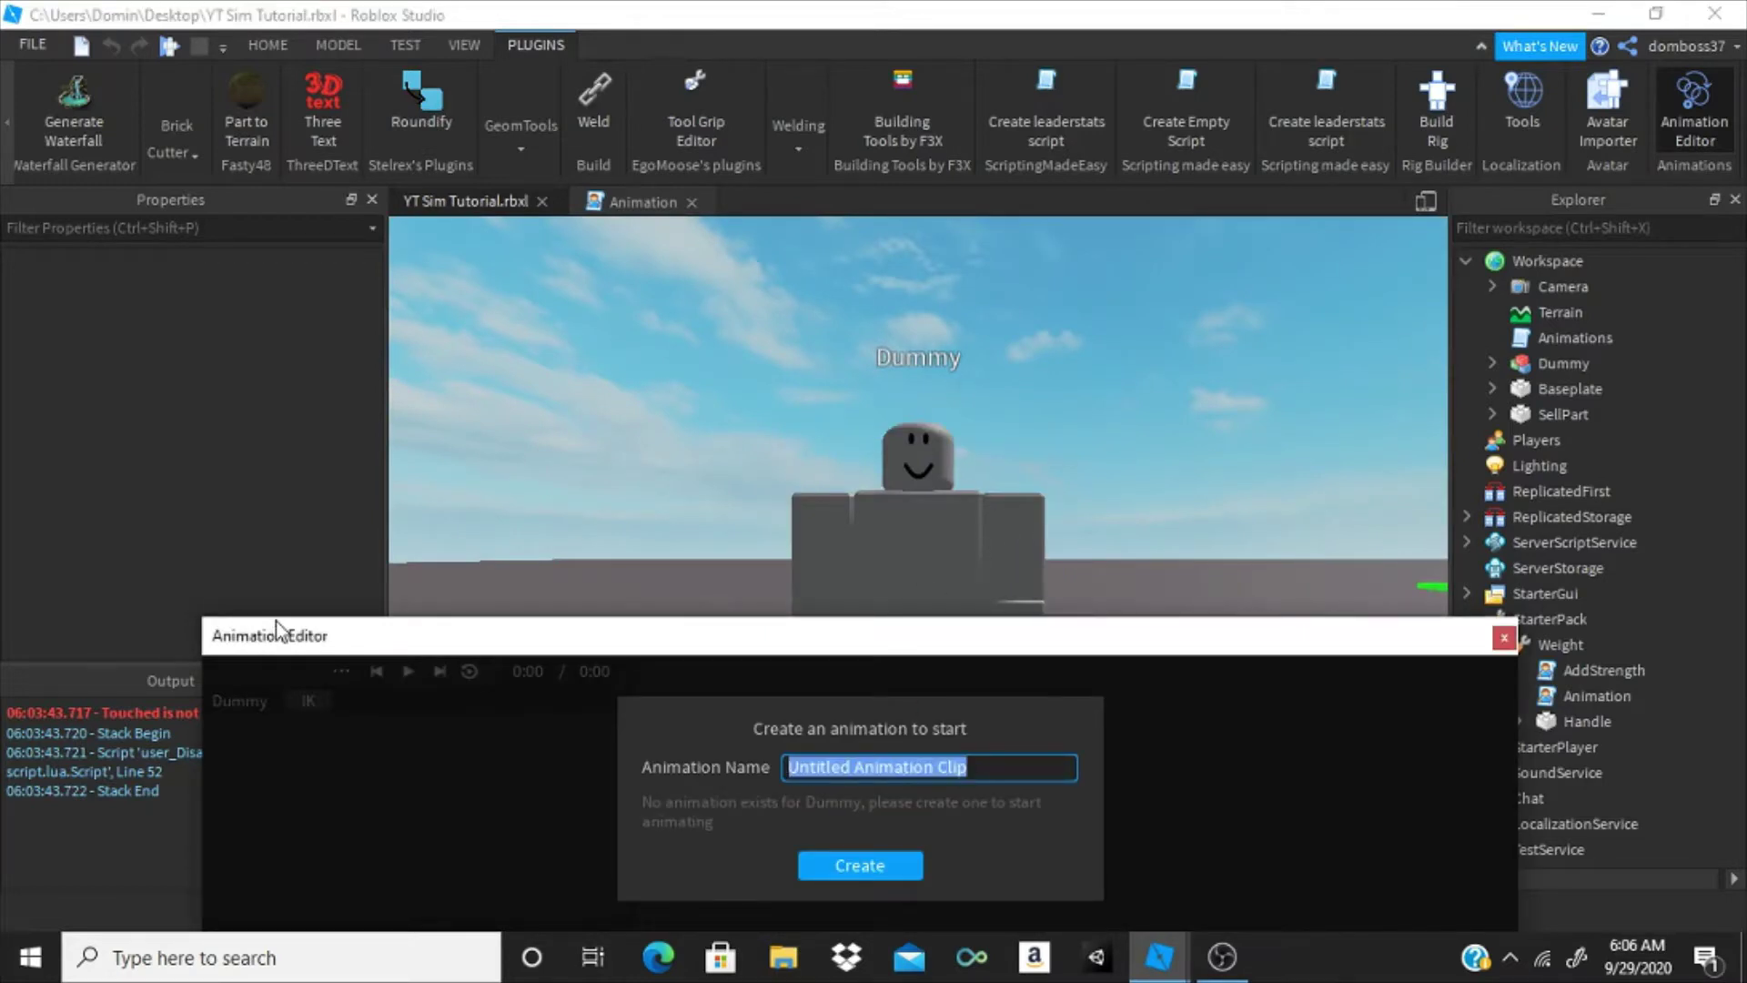
type("Lift")
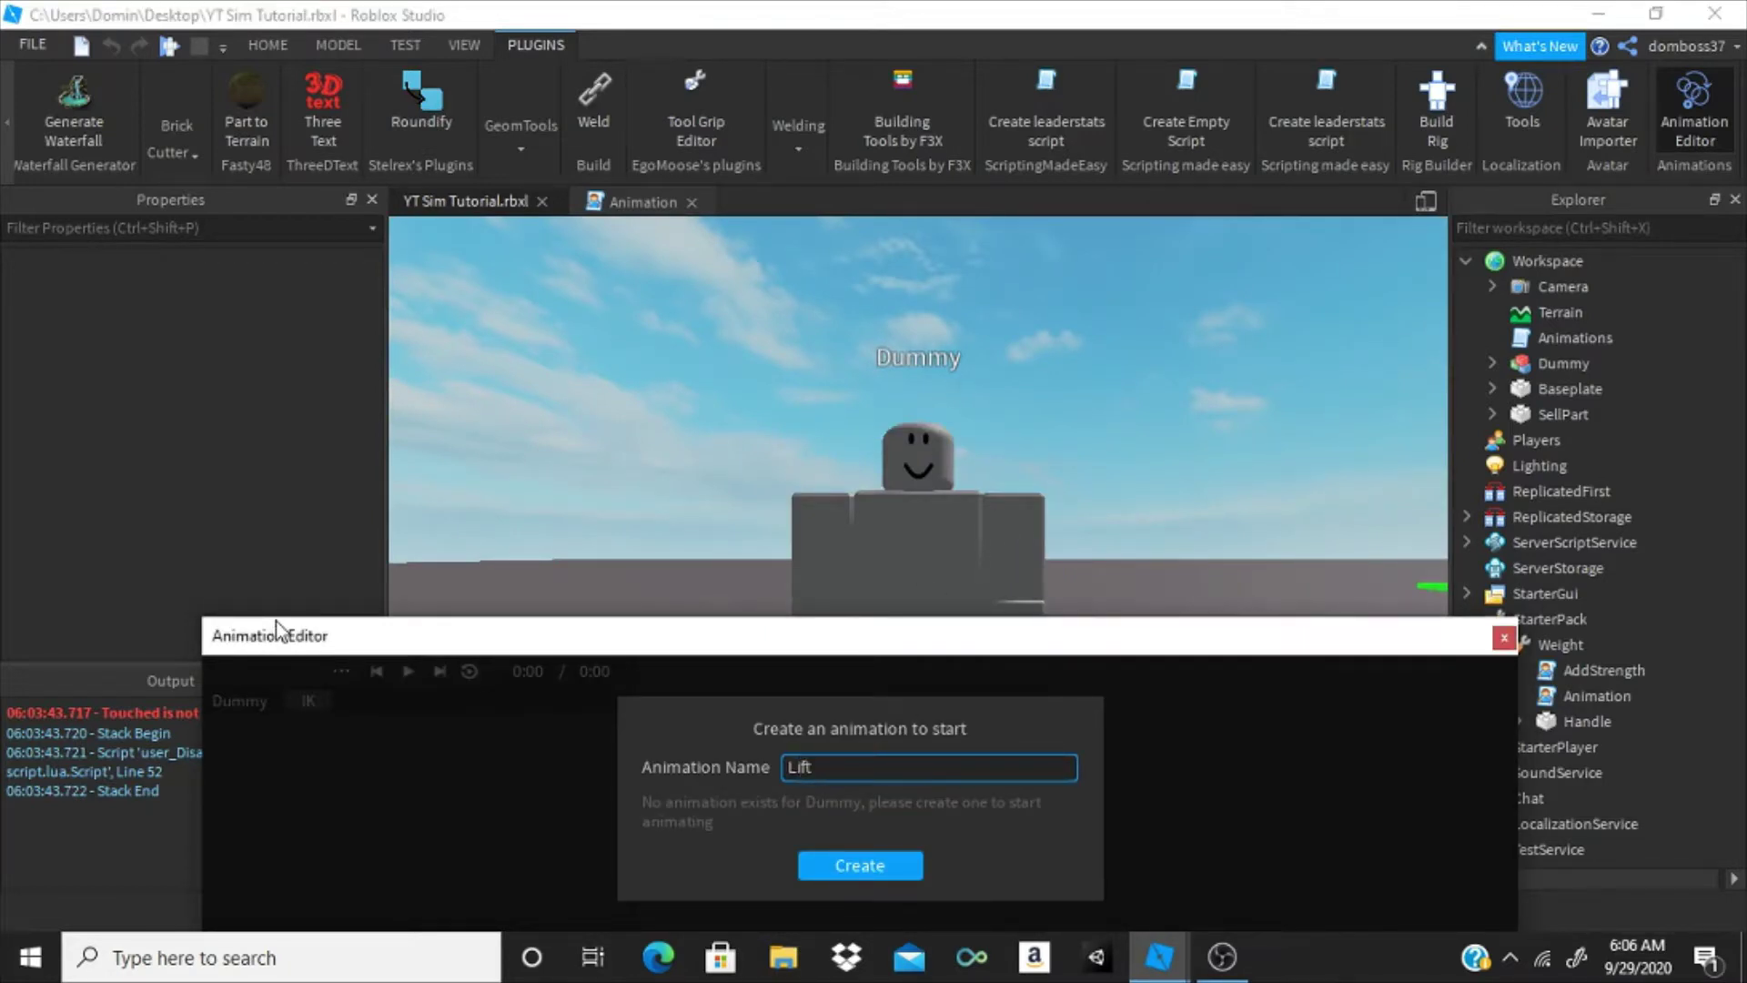
key("Return")
- Rotate the dummy's right upper arm forward at 0:00 to set the first pose of the Lift animation
right_click_drag(583, 513, 583, 514)
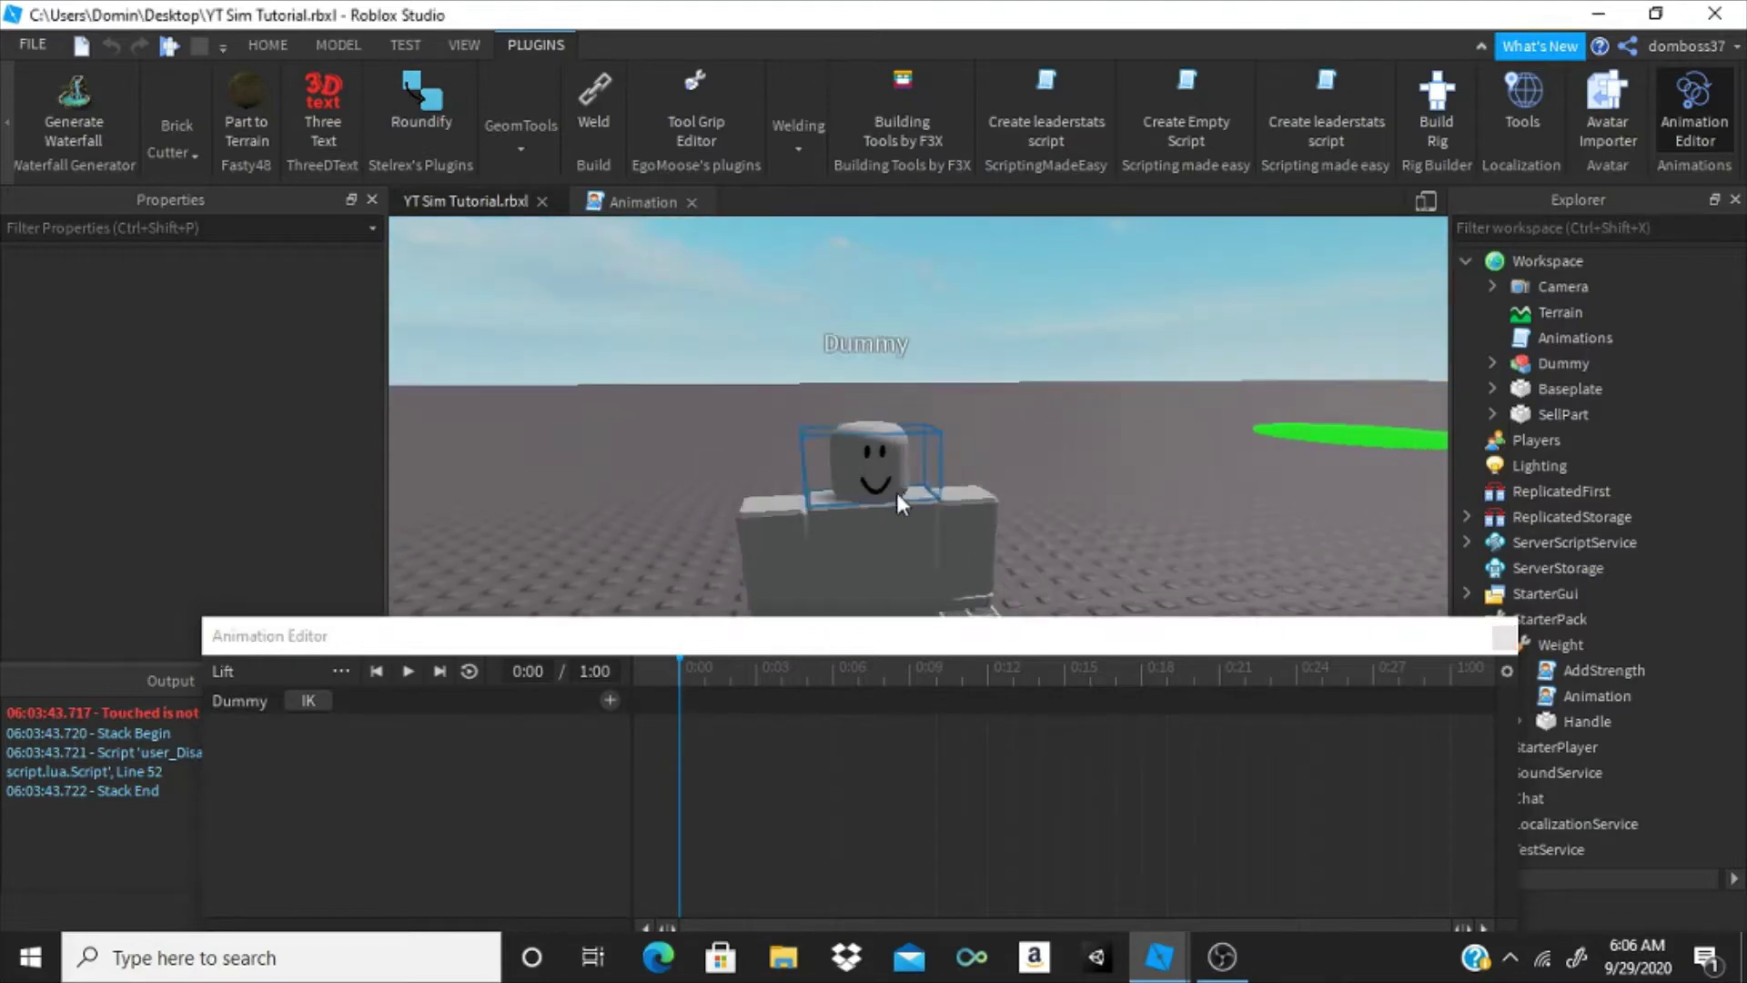
right_click_drag(876, 497, 876, 497)
left_click(876, 500)
right_click_drag(852, 393, 853, 393)
scroll(852, 391, "up", 3)
scroll(853, 404, "down", 4)
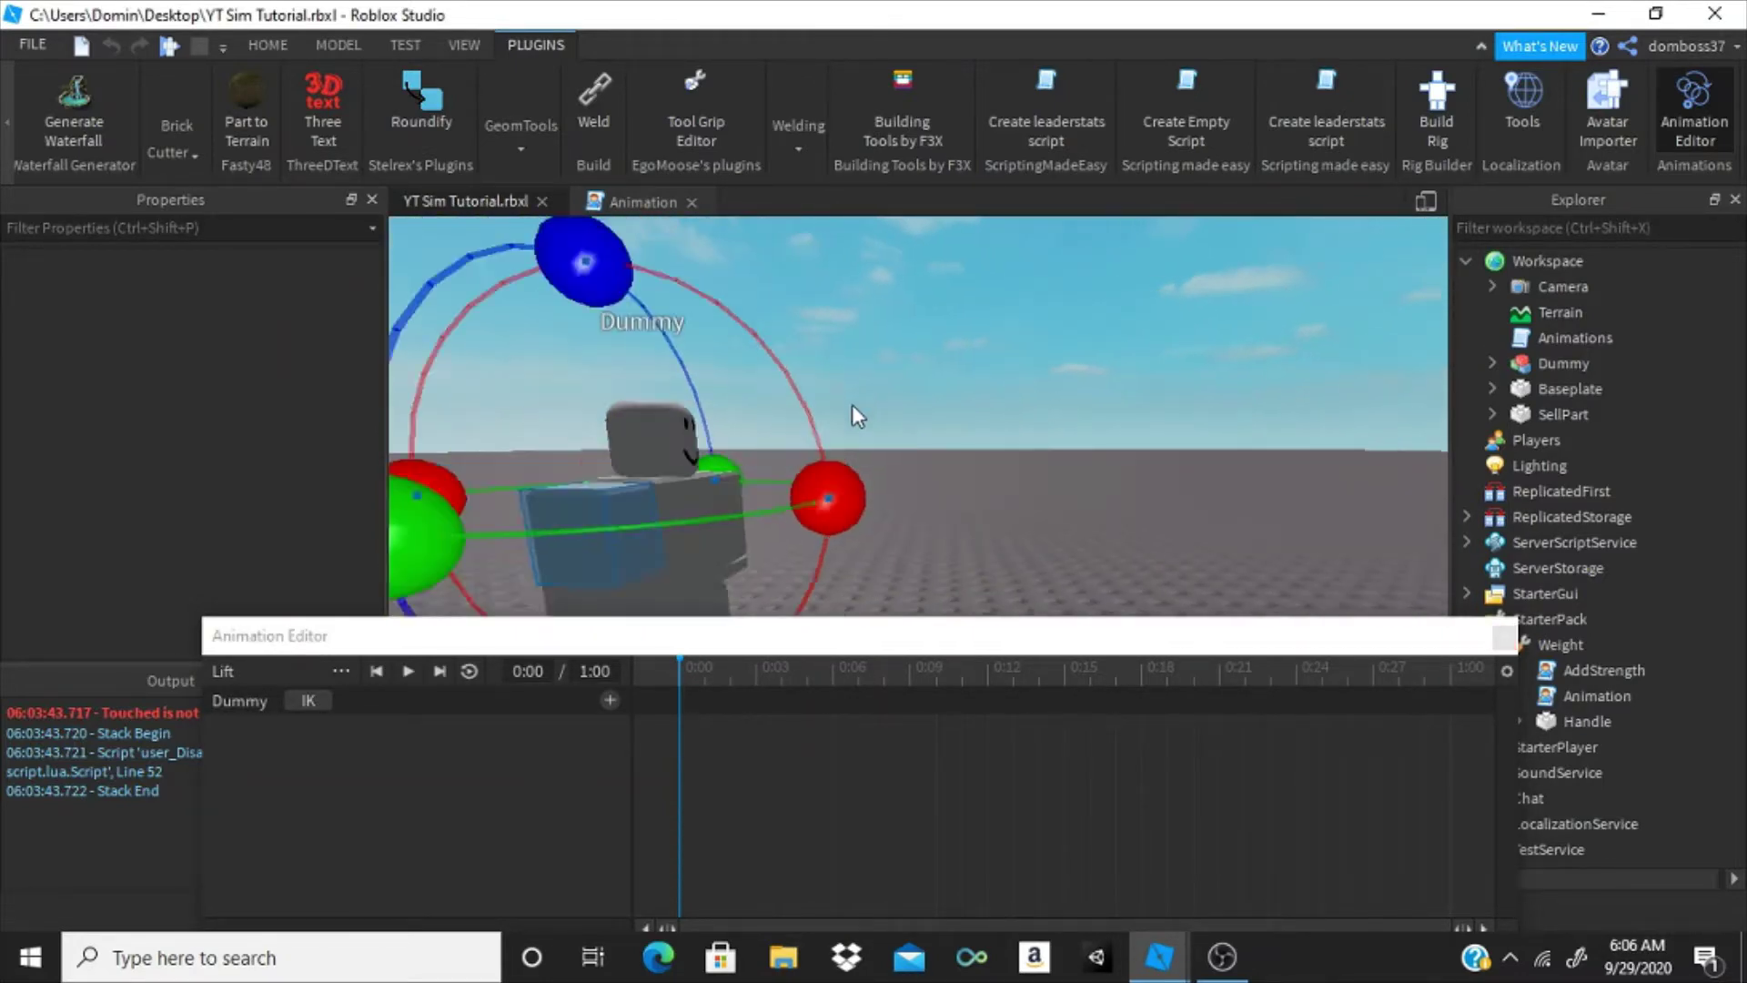
left_click_drag(872, 522, 702, 357)
scroll(781, 405, "up", 3)
right_click_drag(764, 394, 772, 463)
scroll(781, 414, "down", 3)
scroll(772, 460, "up", 5)
scroll(772, 451, "down", 5)
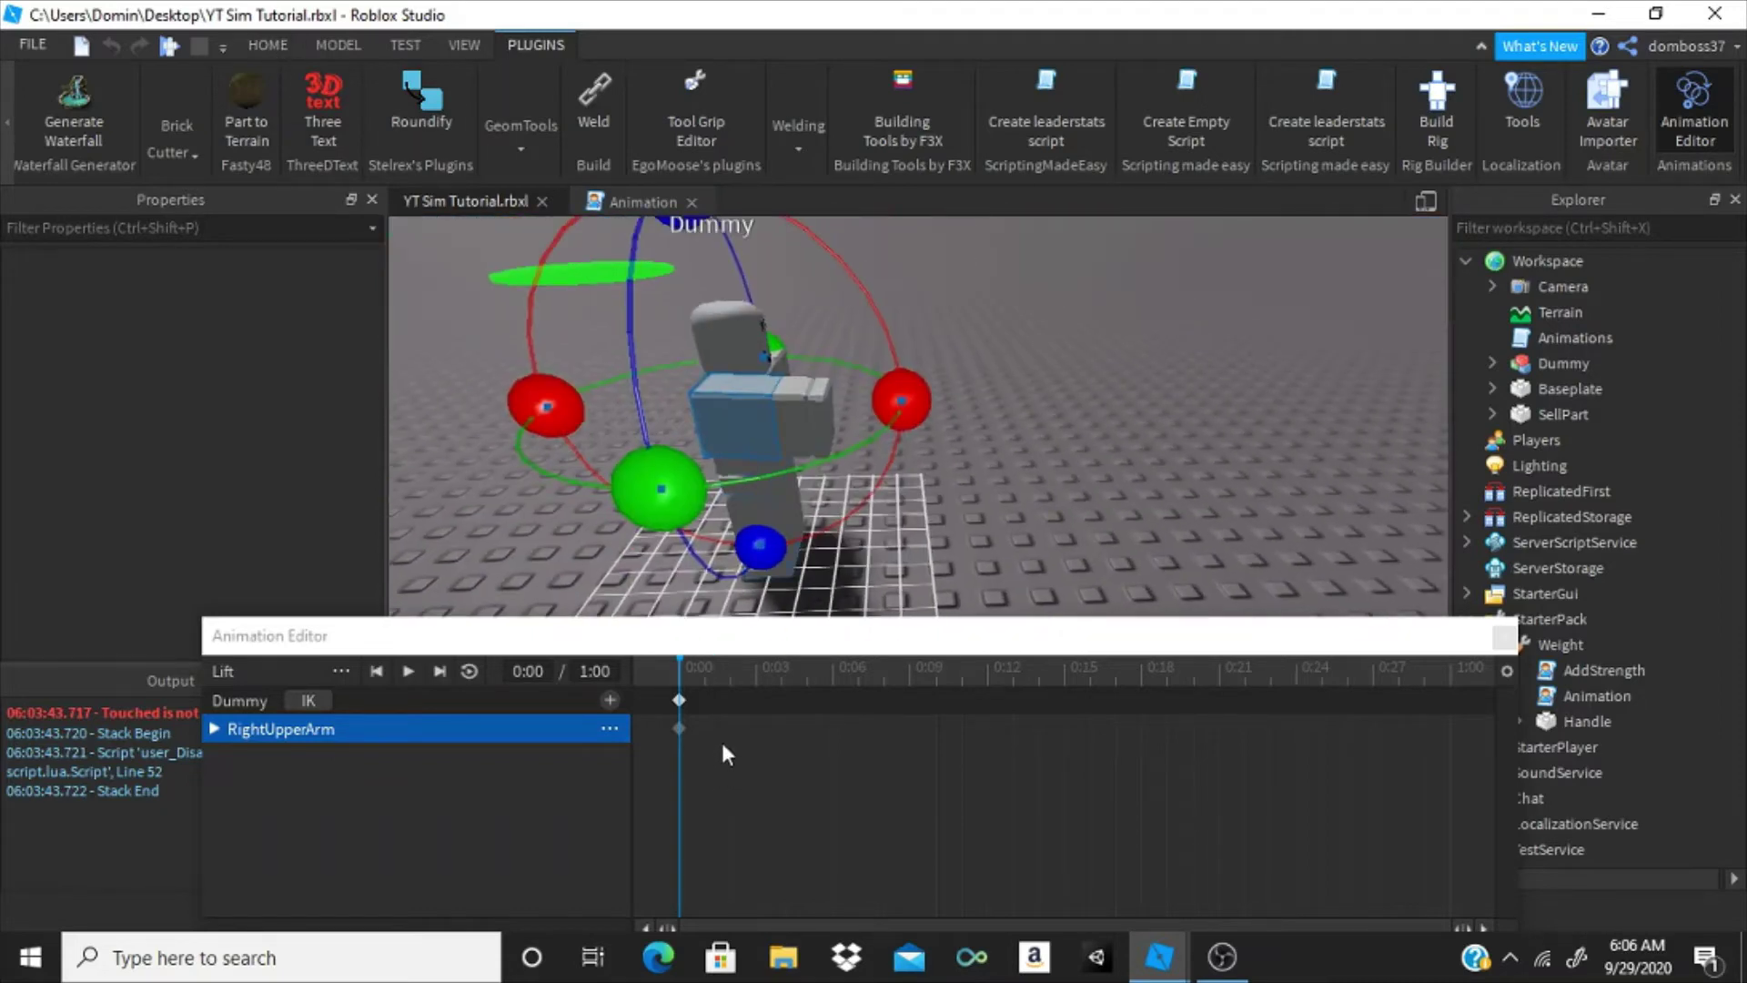
- Move the playhead to 0:06 and rotate the right upper arm slightly to add a second pose
left_click_drag(679, 654, 685, 657)
left_click_drag(869, 641, 970, 639)
right_click_drag(906, 420, 906, 418)
scroll(906, 419, "up", 5)
scroll(906, 419, "down", 5)
scroll(908, 424, "up", 5)
scroll(907, 418, "down", 5)
scroll(906, 418, "up", 2)
right_click_drag(959, 520, 958, 520)
mouse_move(958, 520)
left_mouse_down()
mouse_move(984, 568)
mouse_move(981, 546)
left_mouse_up()
right_click_drag(978, 528, 986, 526)
scroll(990, 523, "up", 4)
scroll(987, 526, "down", 5)
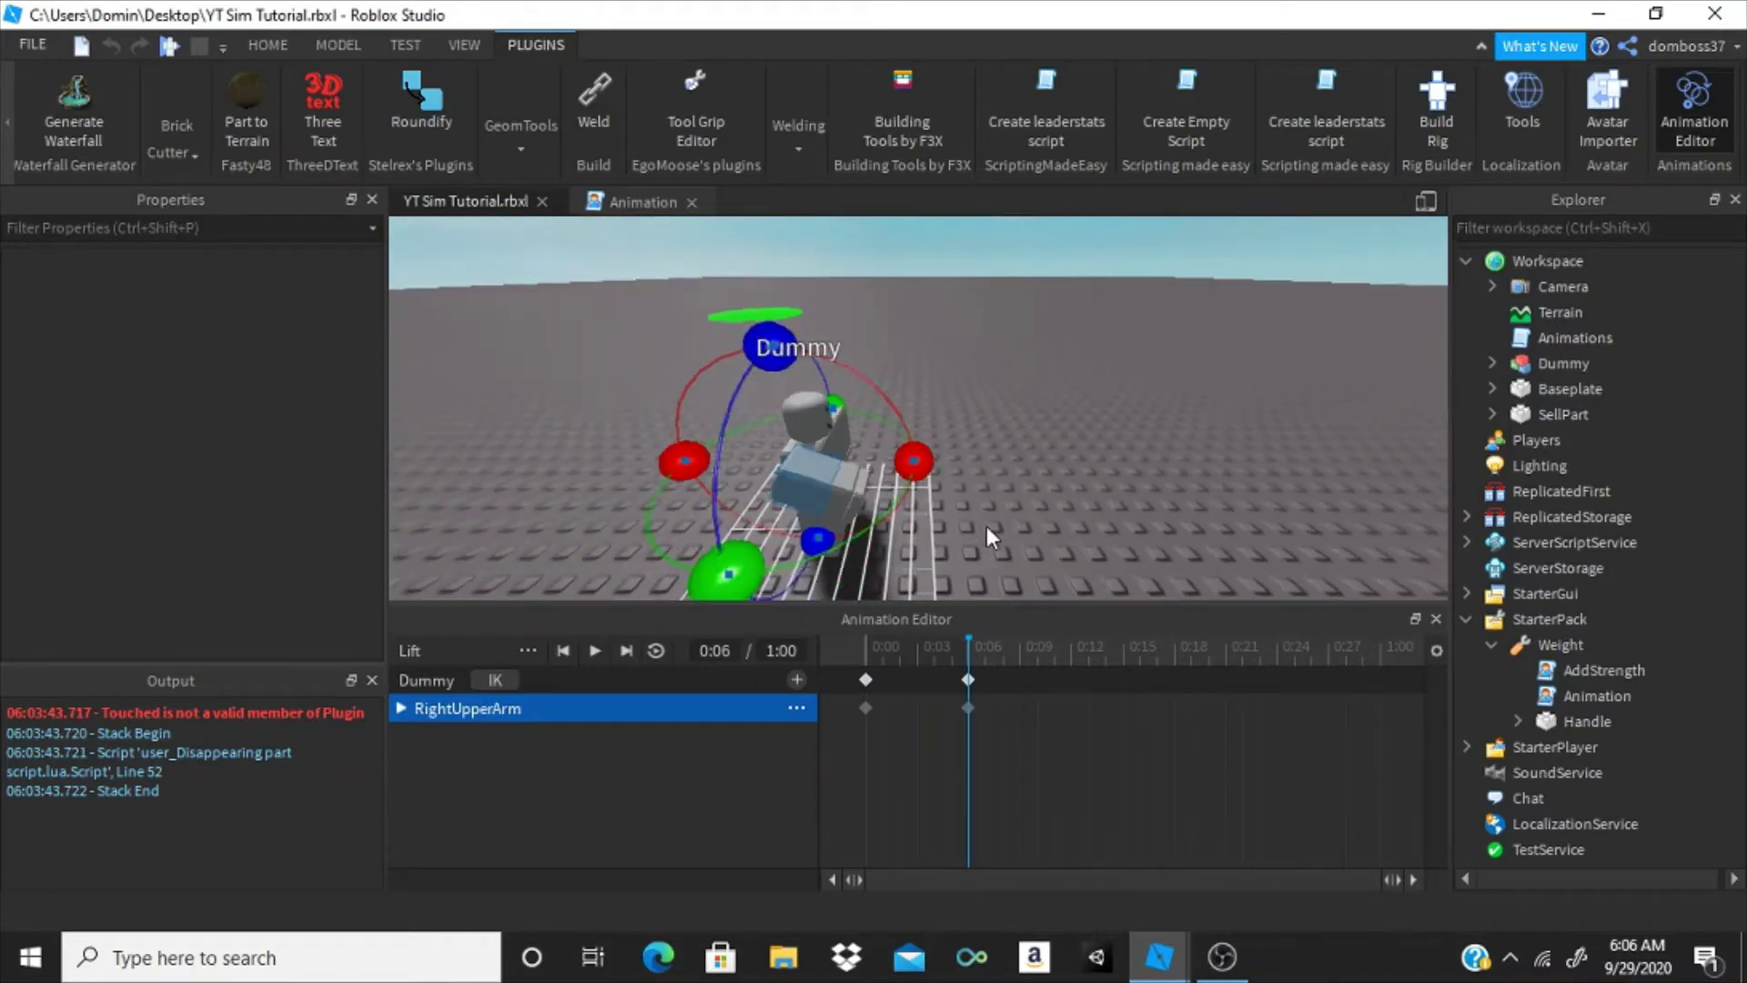
scroll(986, 526, "up", 3)
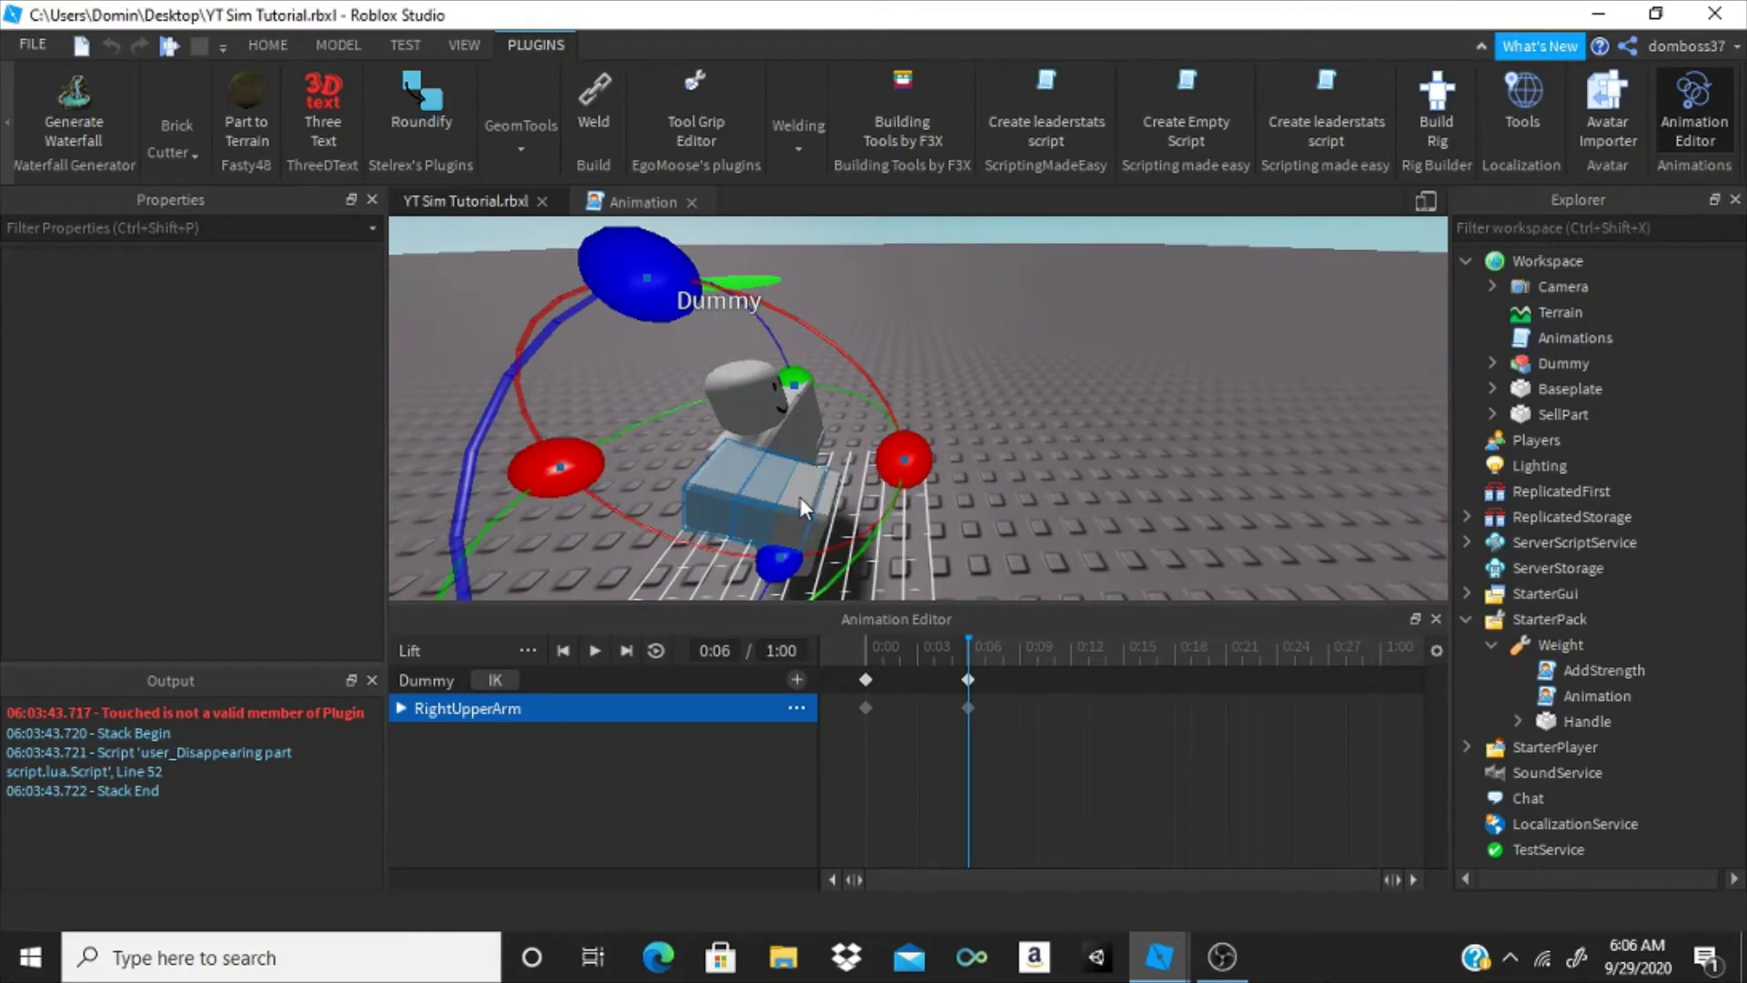
- Rotate the dummy's right lower arm downward at 0:06 to complete the second pose
left_click(945, 498)
left_click_drag(943, 473, 937, 519)
left_click(744, 477)
right_click_drag(943, 522, 983, 522)
- Move the playhead to 0:17 and rotate the right upper and lower arms upward to add a third pose
left_click_drag(968, 641, 1132, 646)
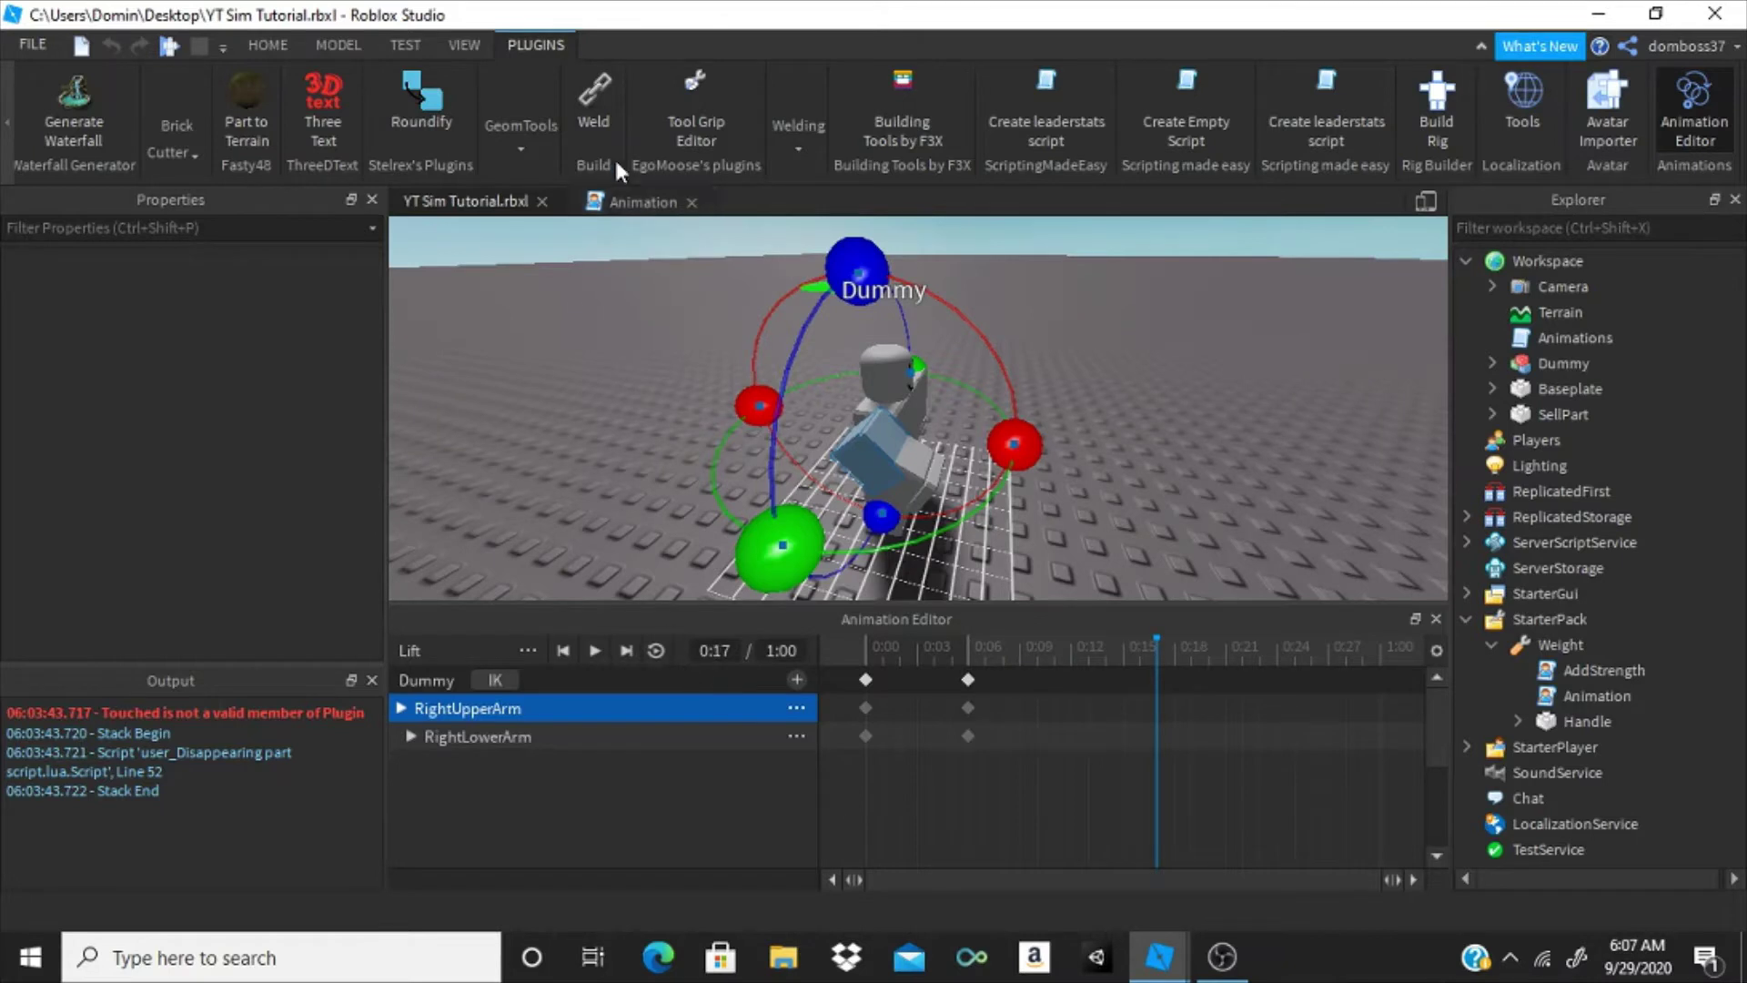
right_click_drag(964, 476, 968, 473)
left_click_drag(1006, 455, 998, 394)
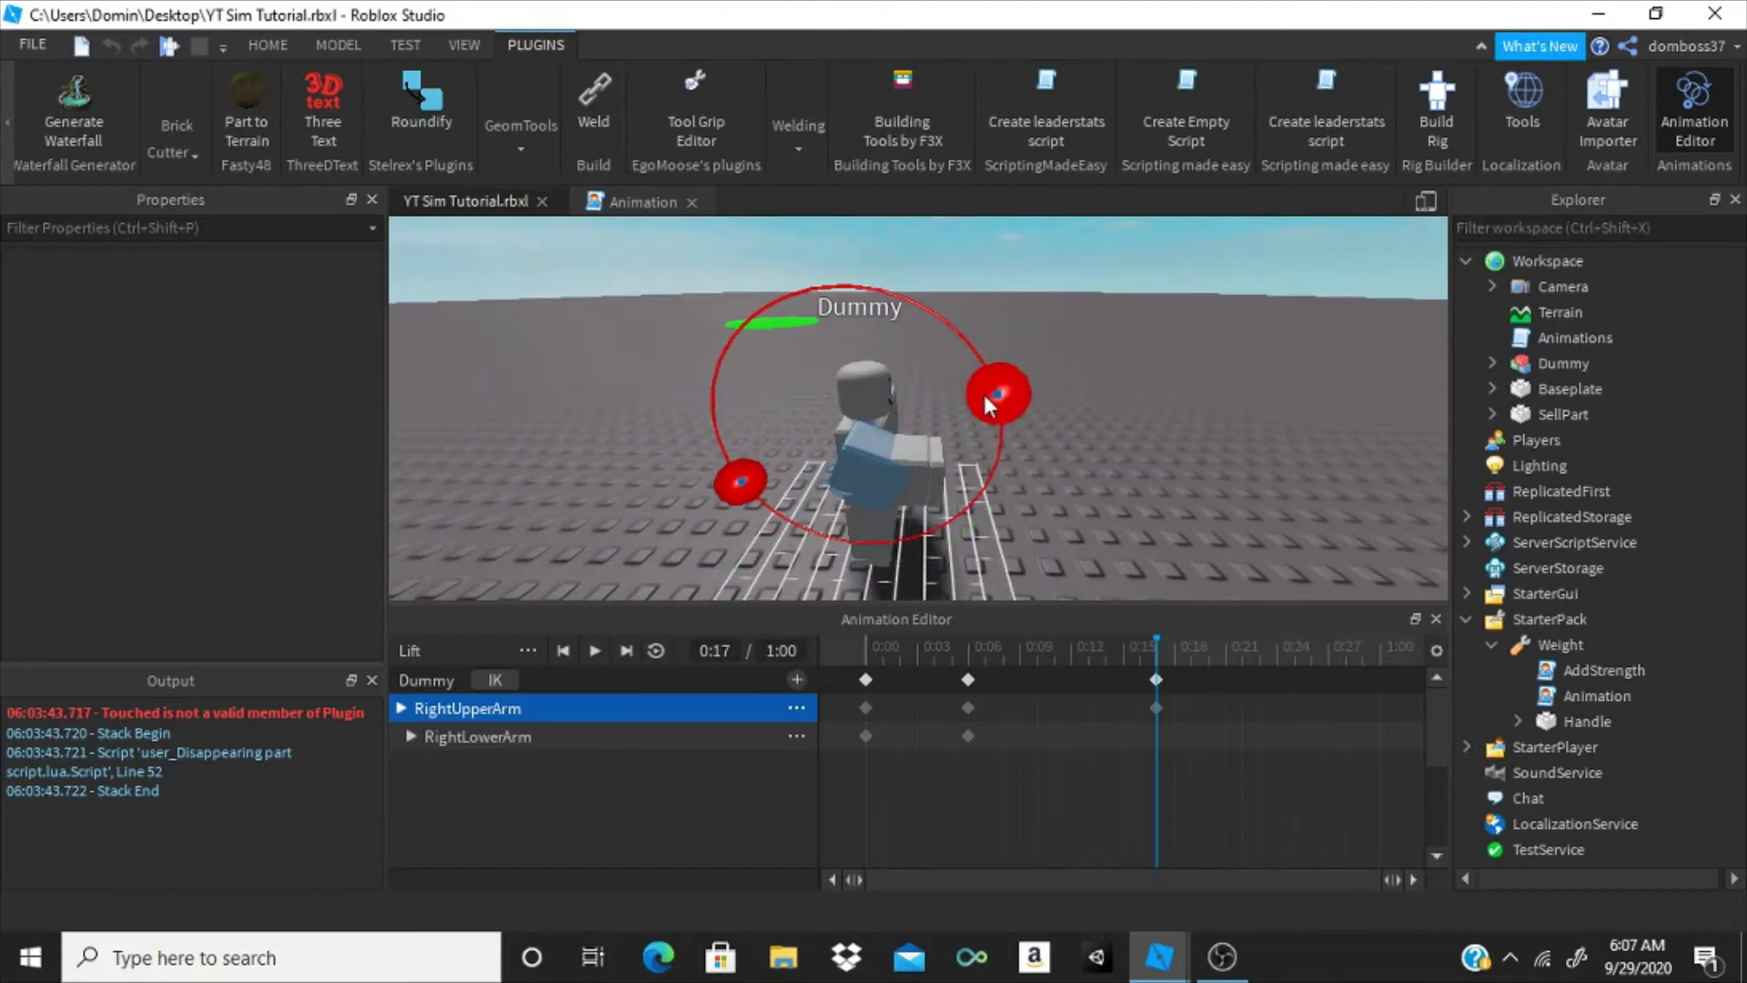
left_click(926, 450)
left_click_drag(1018, 462, 1023, 430)
left_click(864, 439)
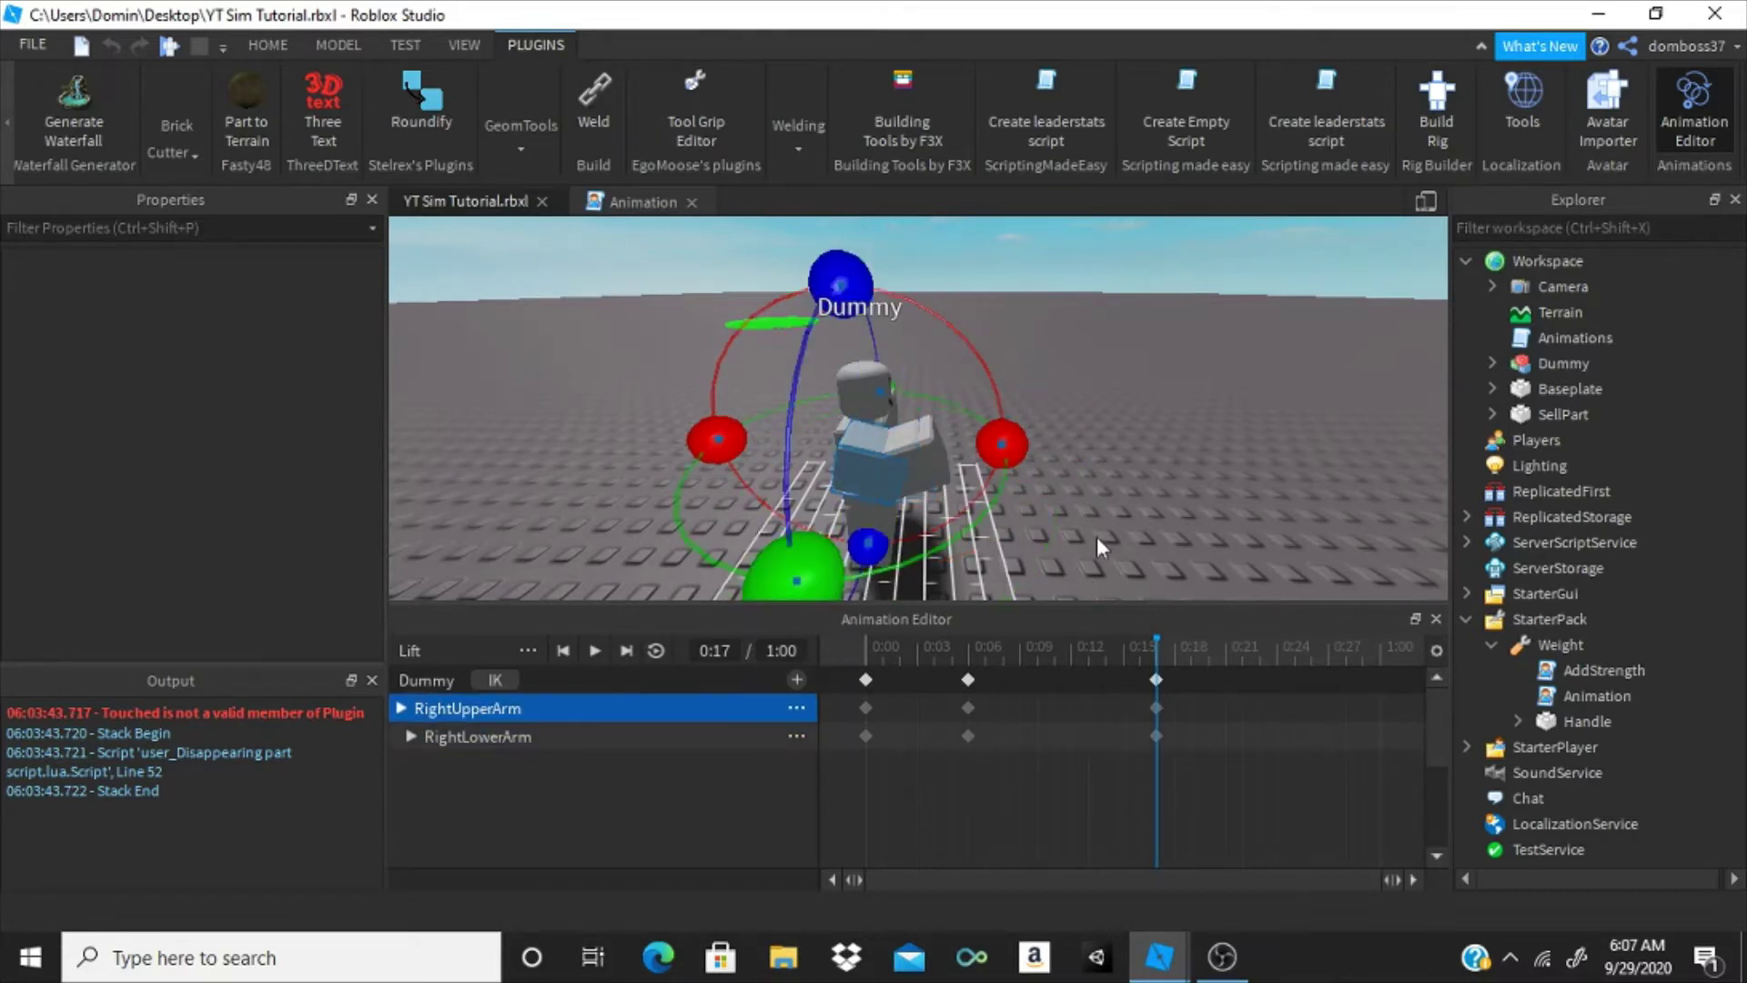
- Move the playhead to 0:25 and rotate the right upper arm further up to set the final pose
left_click_drag(1153, 637, 1294, 646)
left_click_drag(1010, 445, 993, 394)
left_click(992, 396)
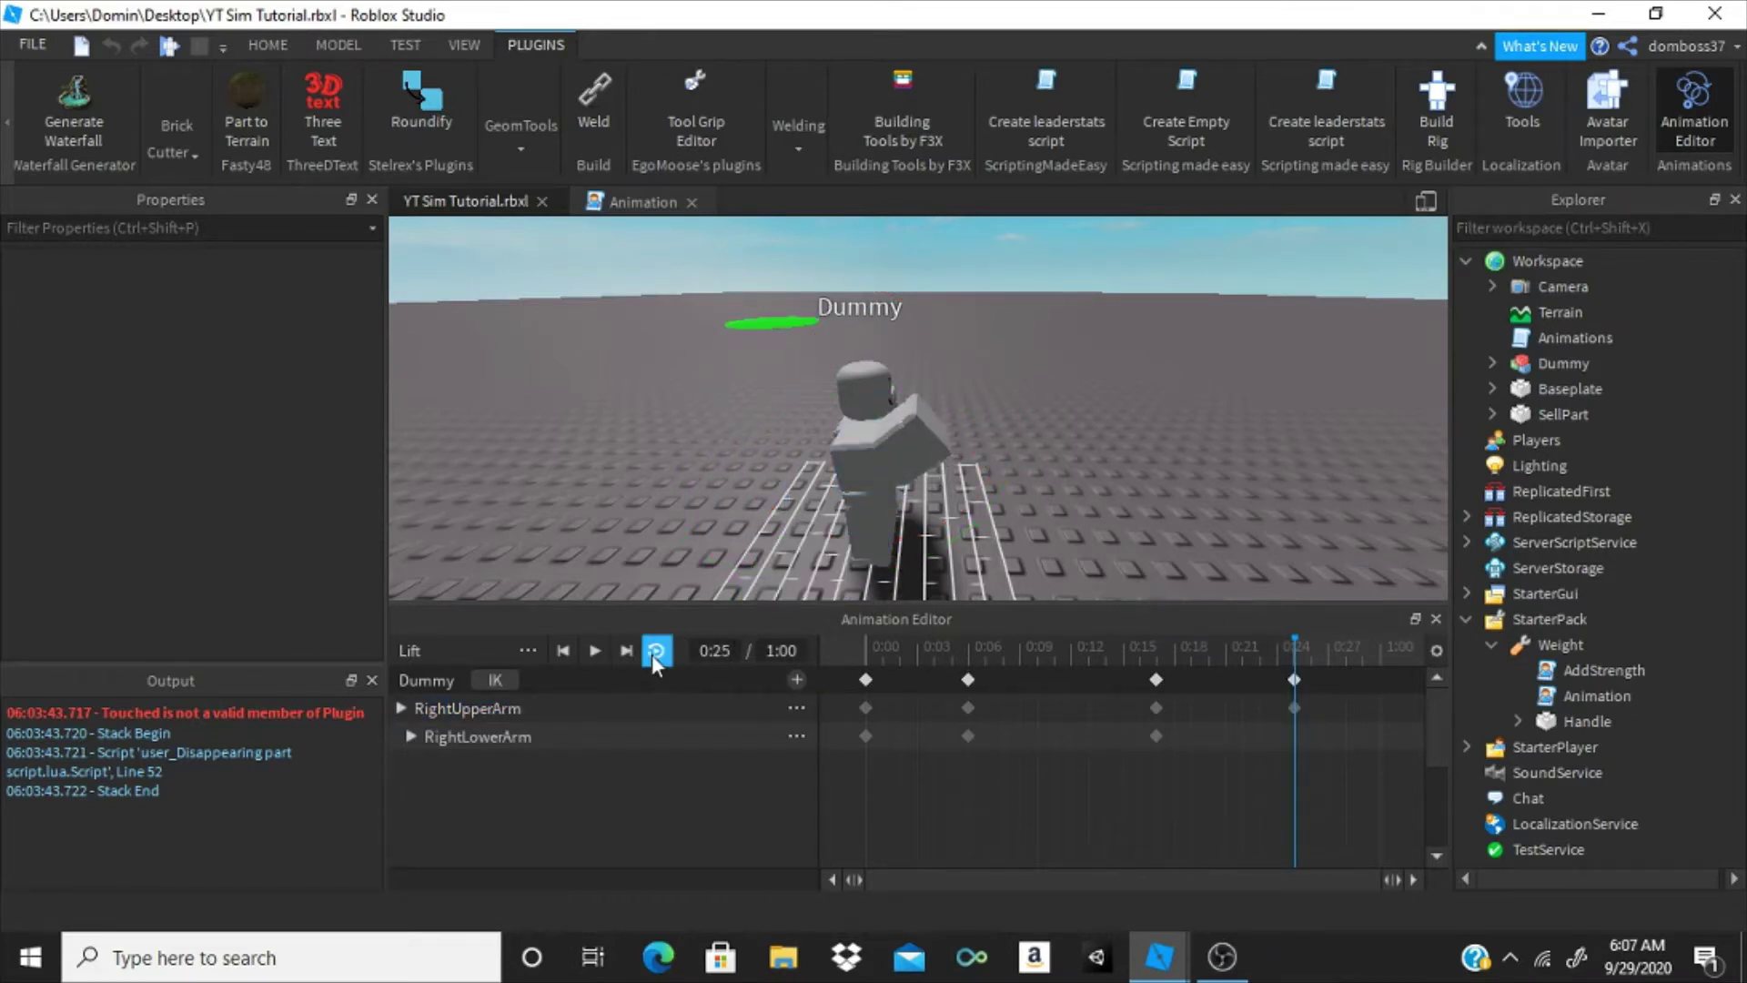
- Preview the Lift animation on the dummy, then replay it from 0:00 to check the arm movement
left_click(594, 655)
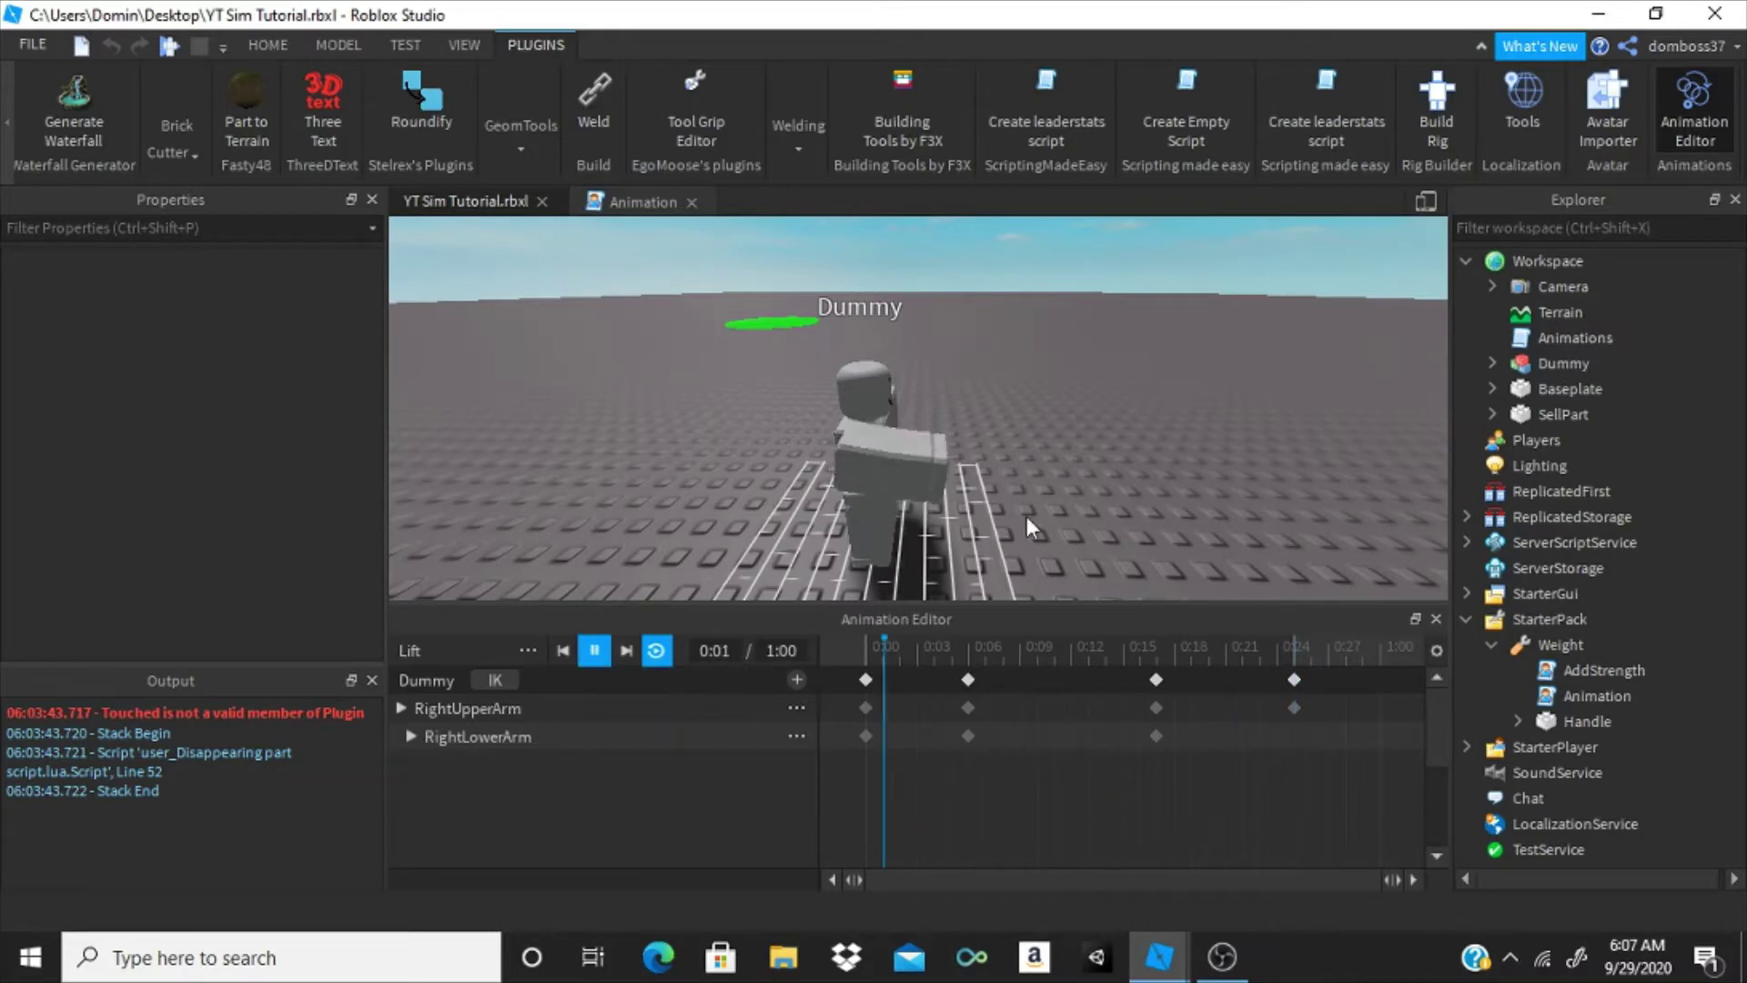
right_click_drag(1056, 511, 1056, 510)
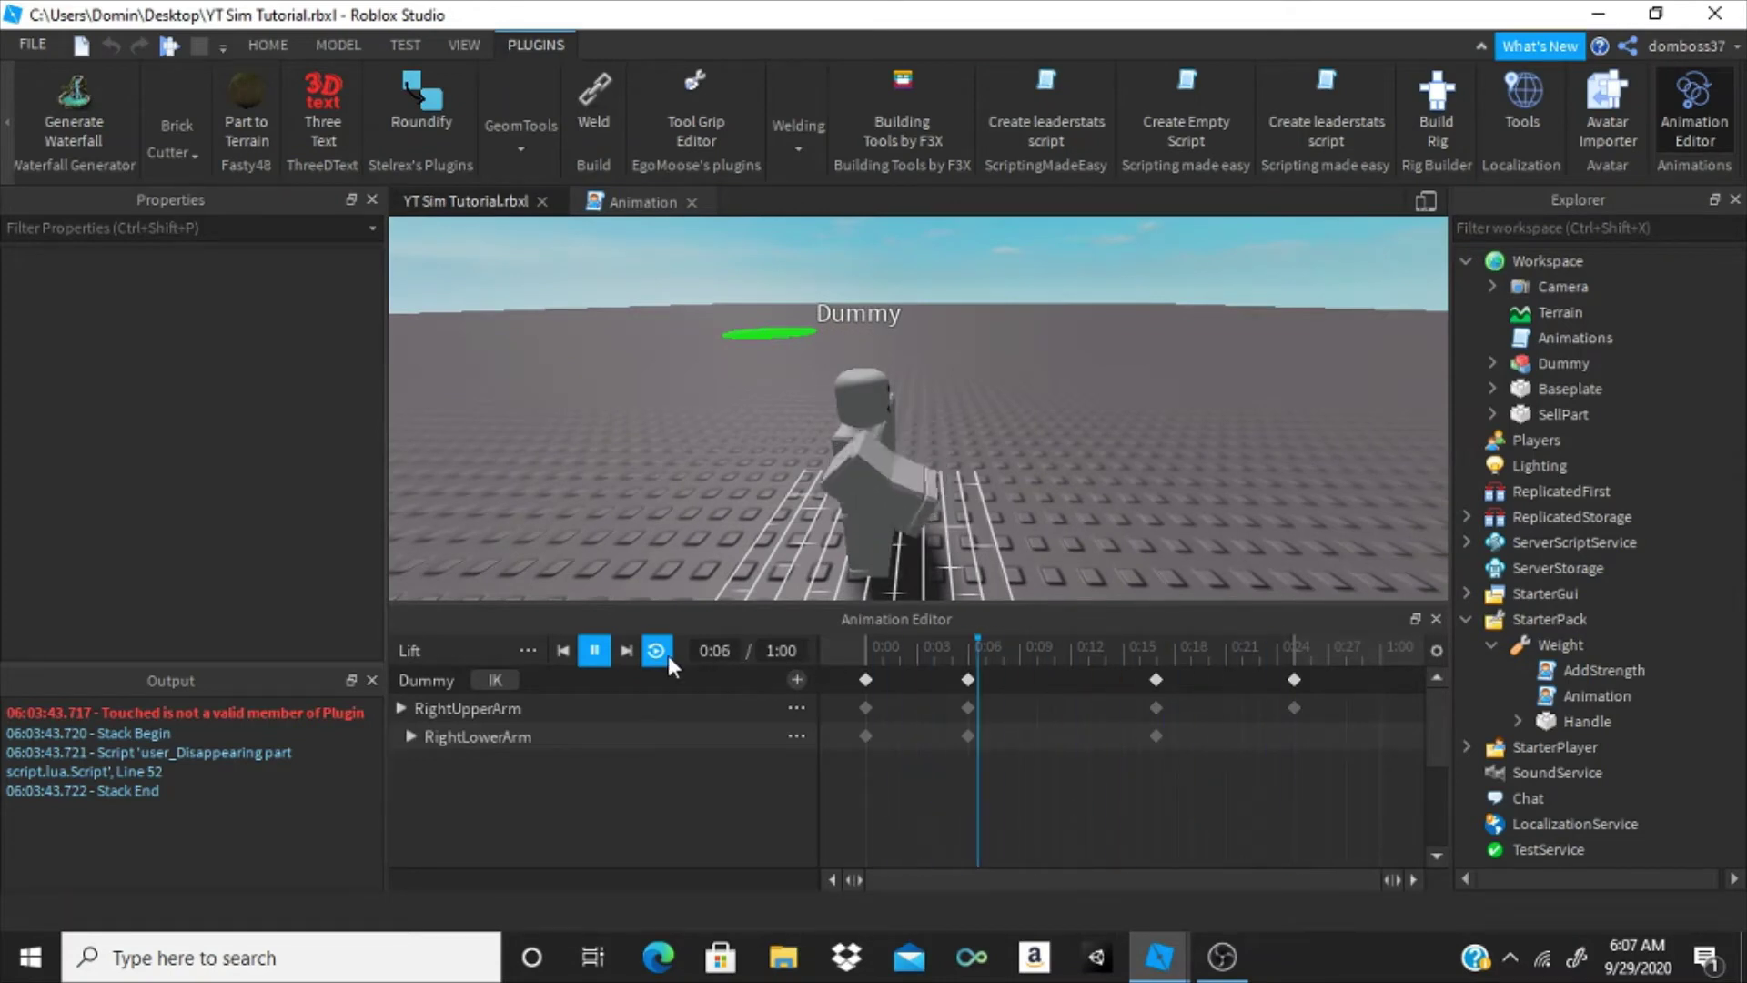
left_click(622, 652)
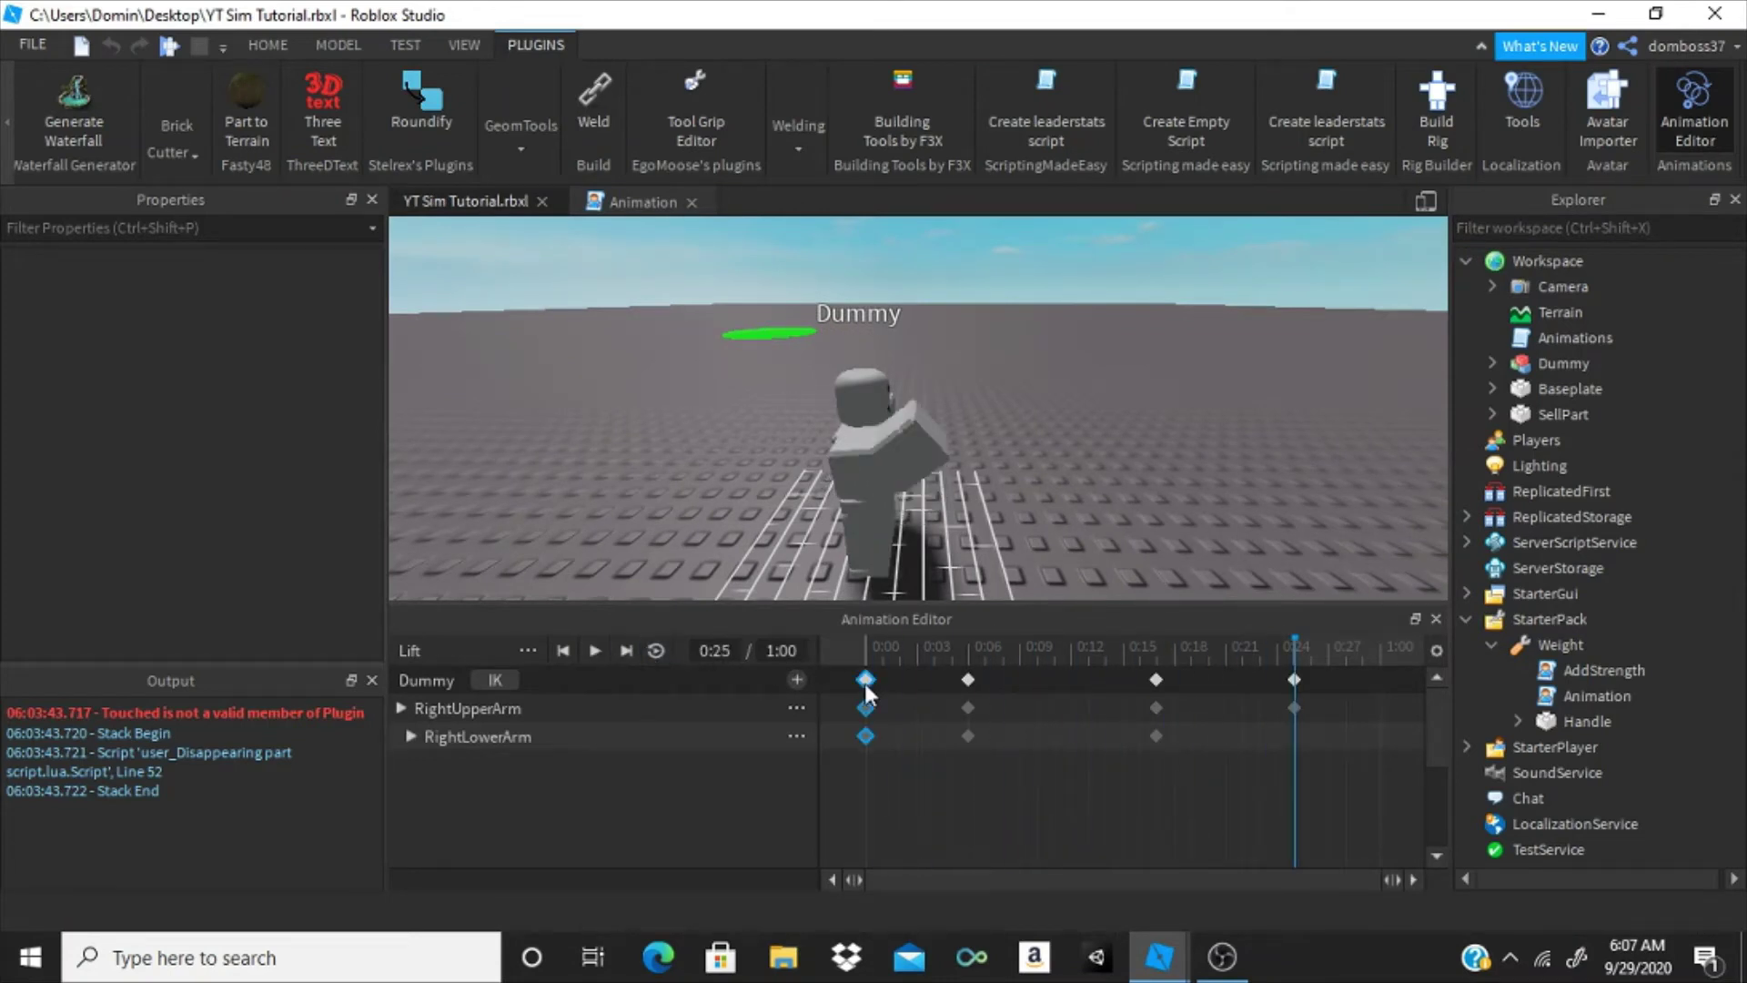
left_click_drag(1294, 643, 719, 675)
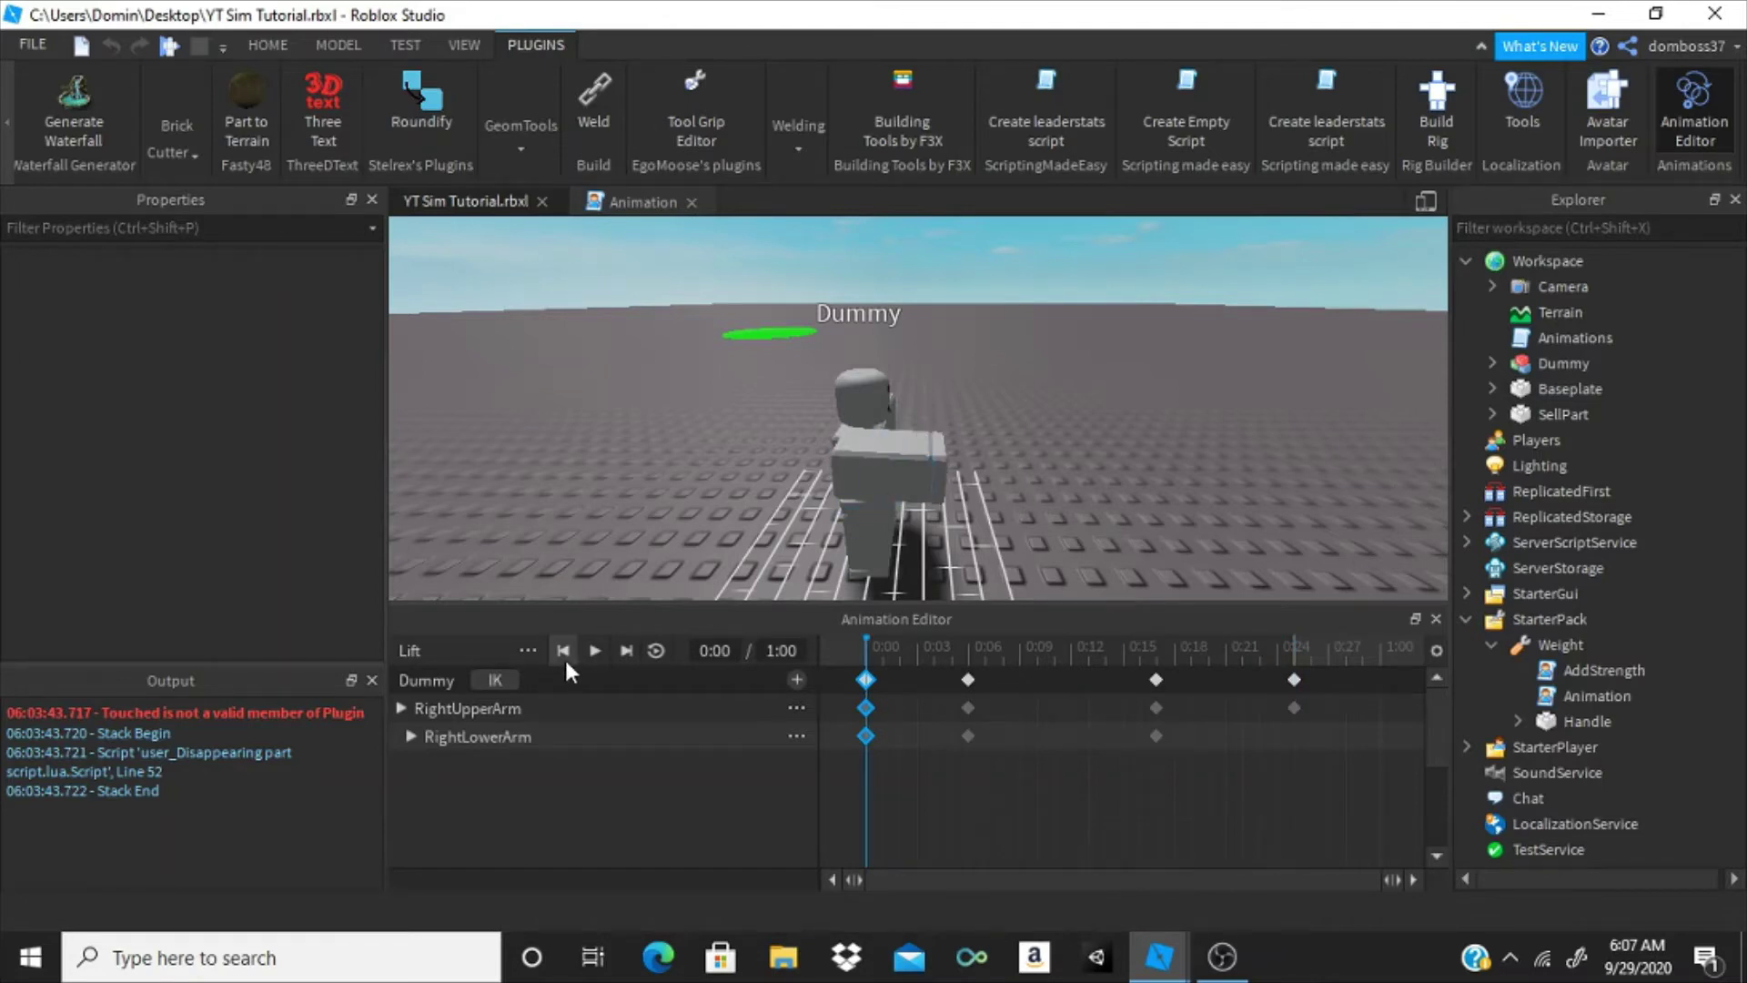
left_click(596, 648)
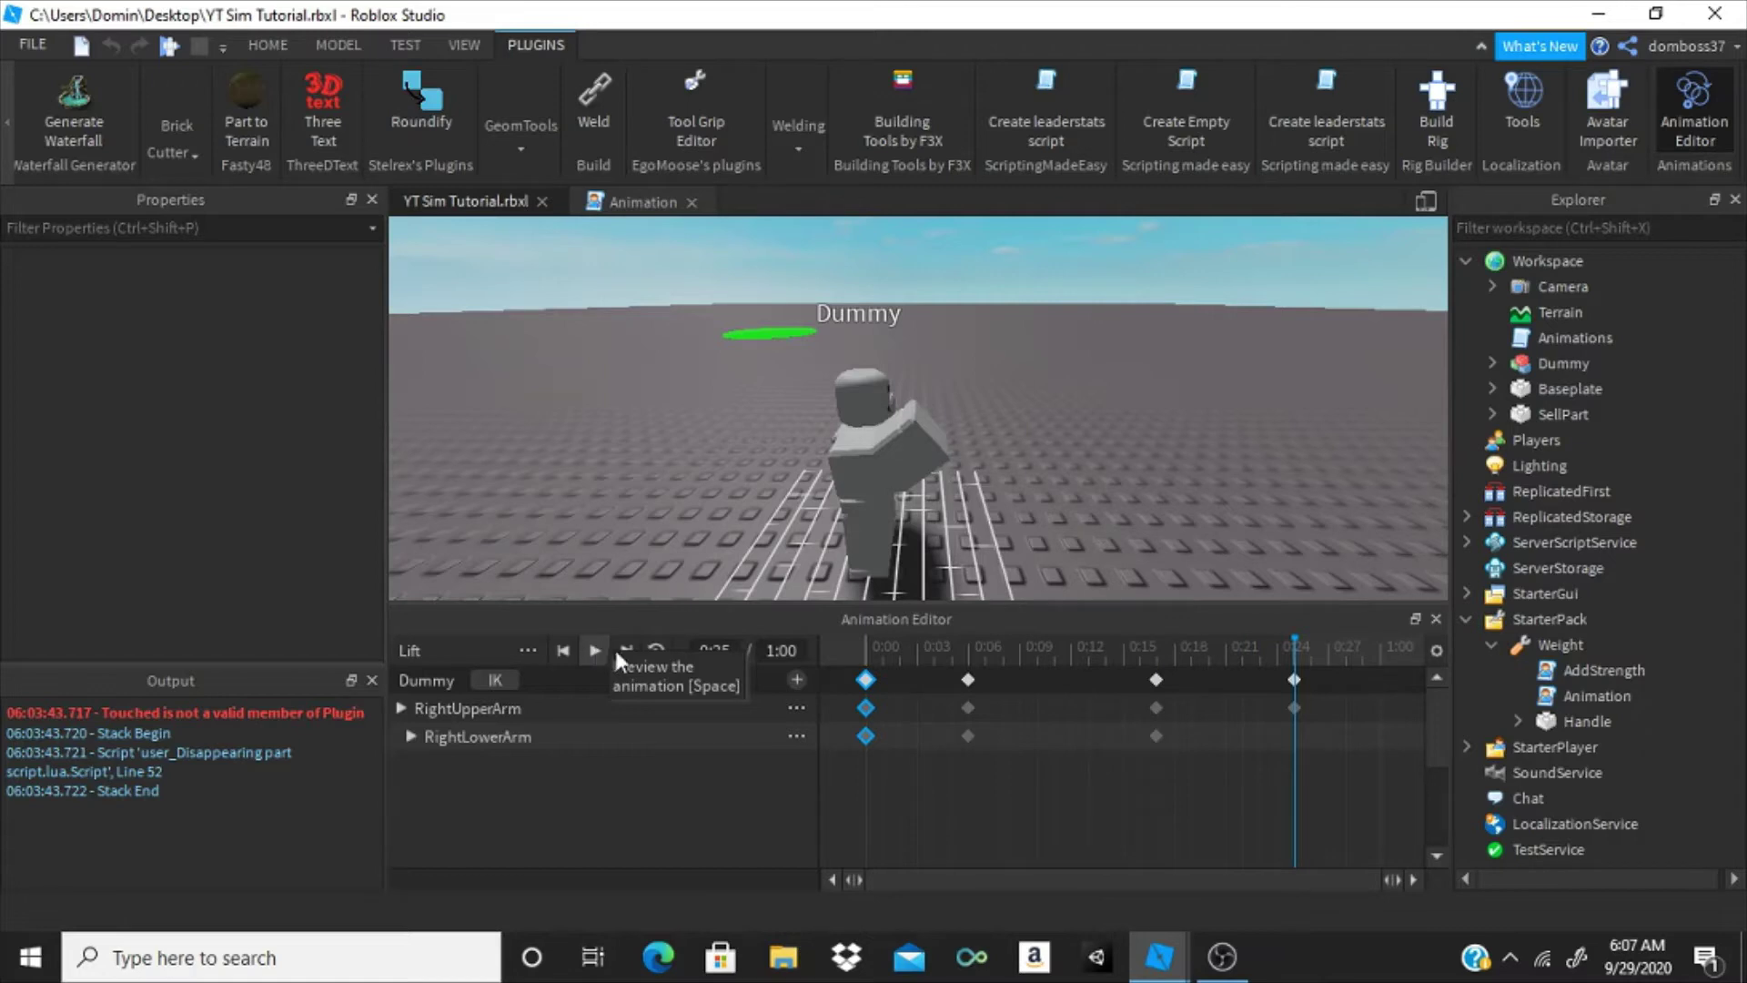
right_click_drag(1094, 462, 1093, 460)
right_click_drag(921, 488, 921, 487)
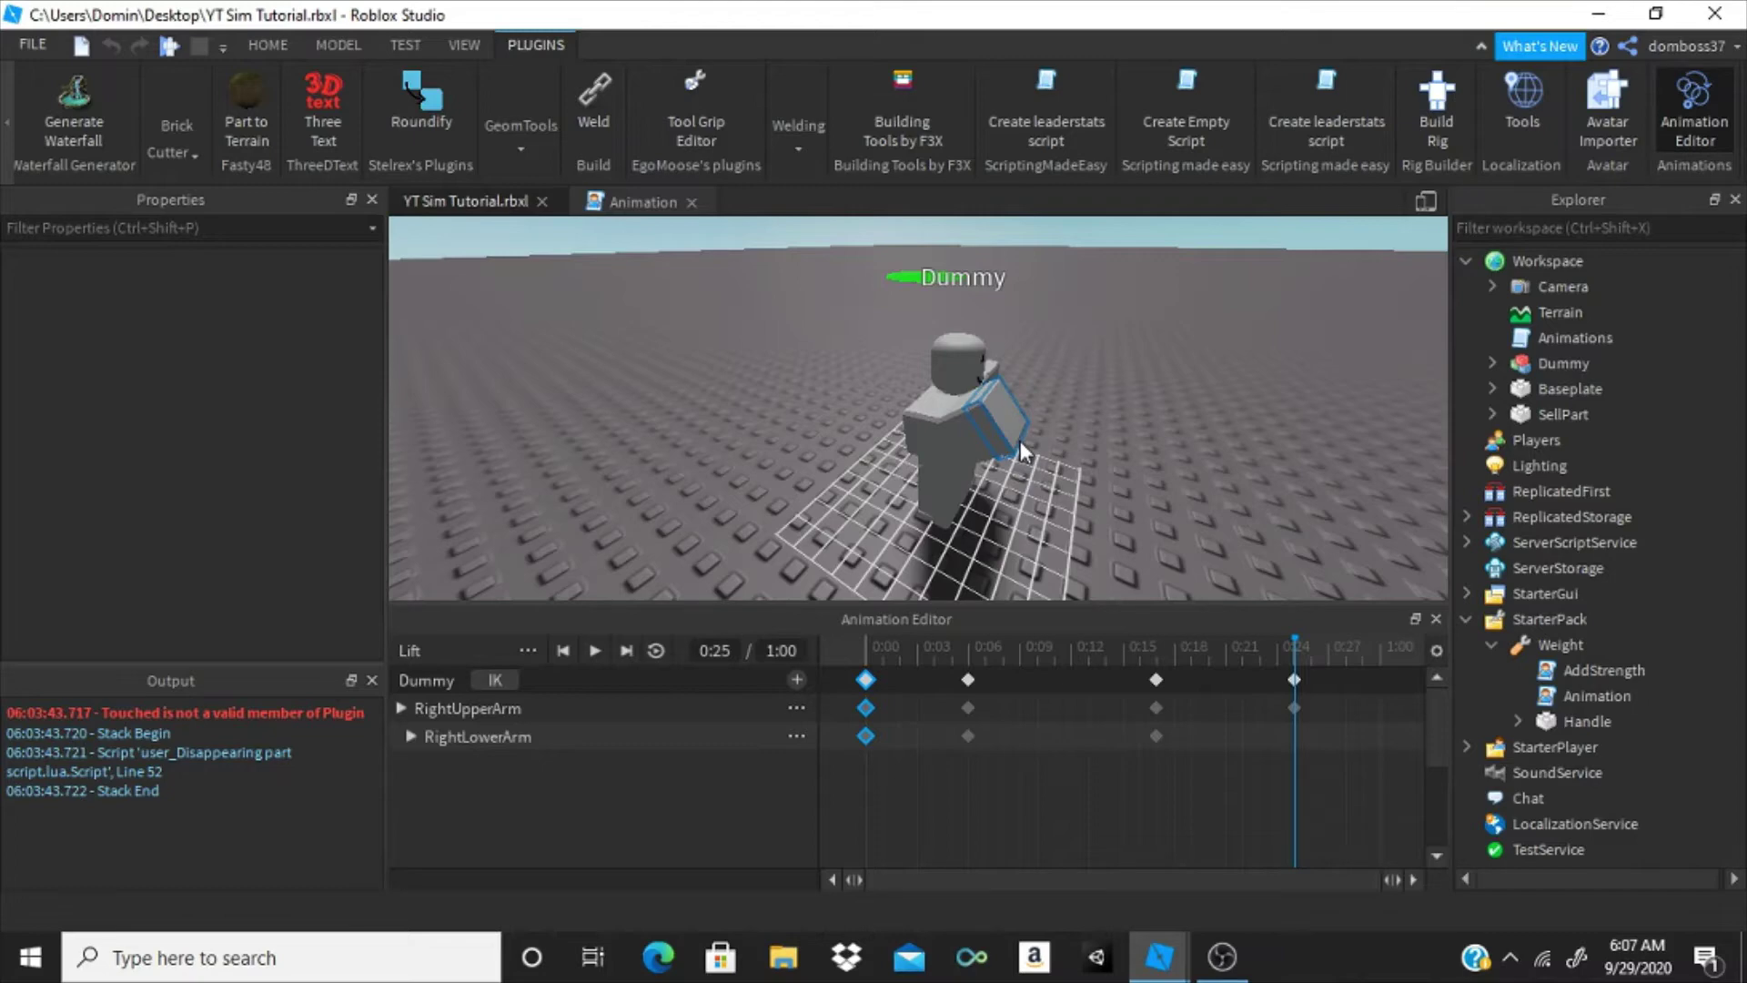
- Publish the animation to Roblox with the title Lift and copy its asset ID
left_click(528, 650)
left_click(626, 788)
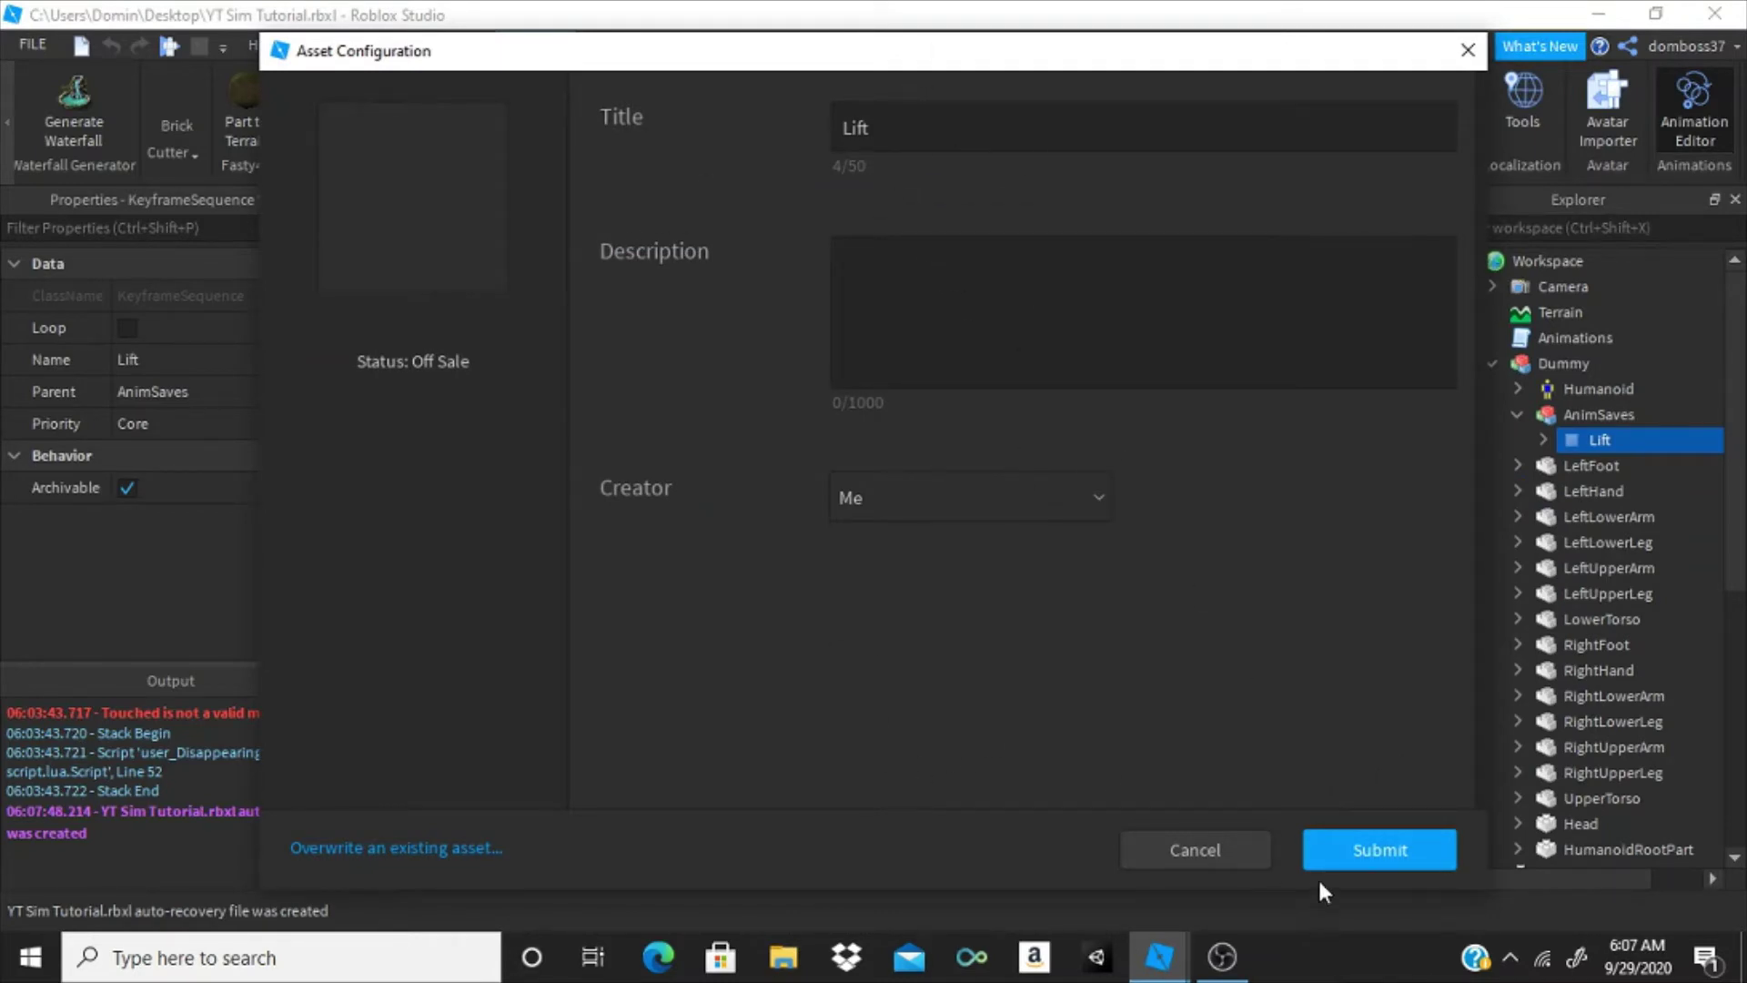
left_click(1420, 865)
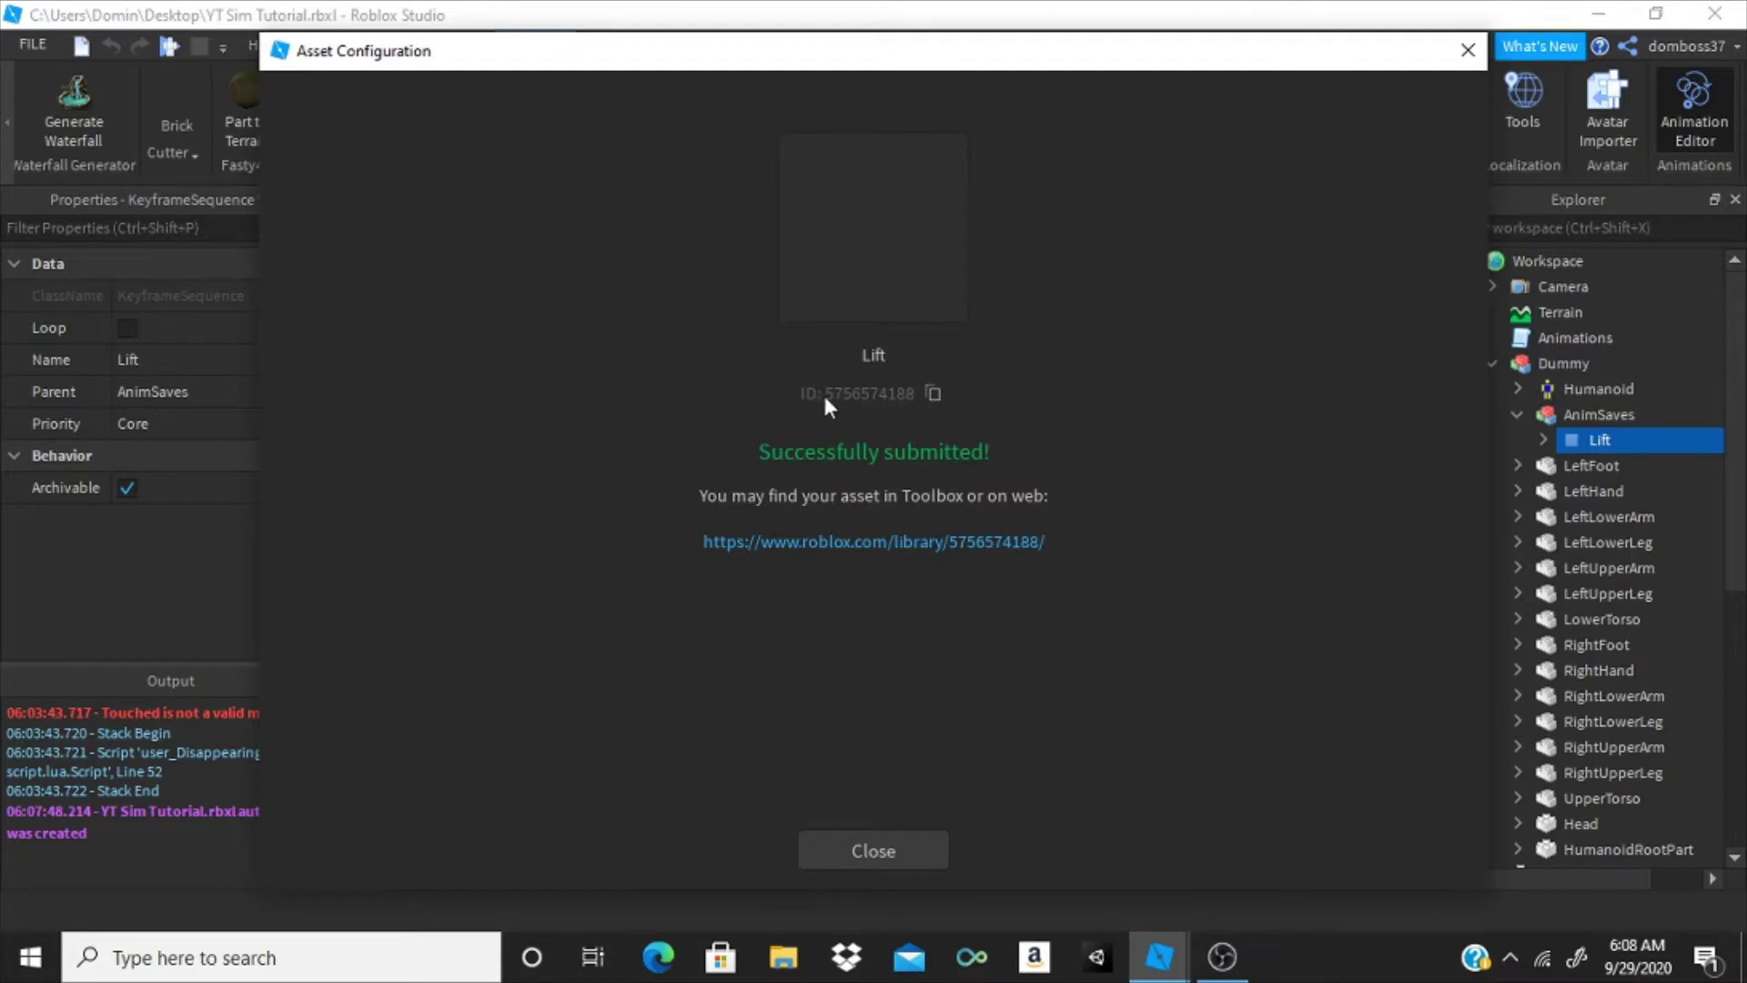
left_click(933, 394)
left_click(872, 850)
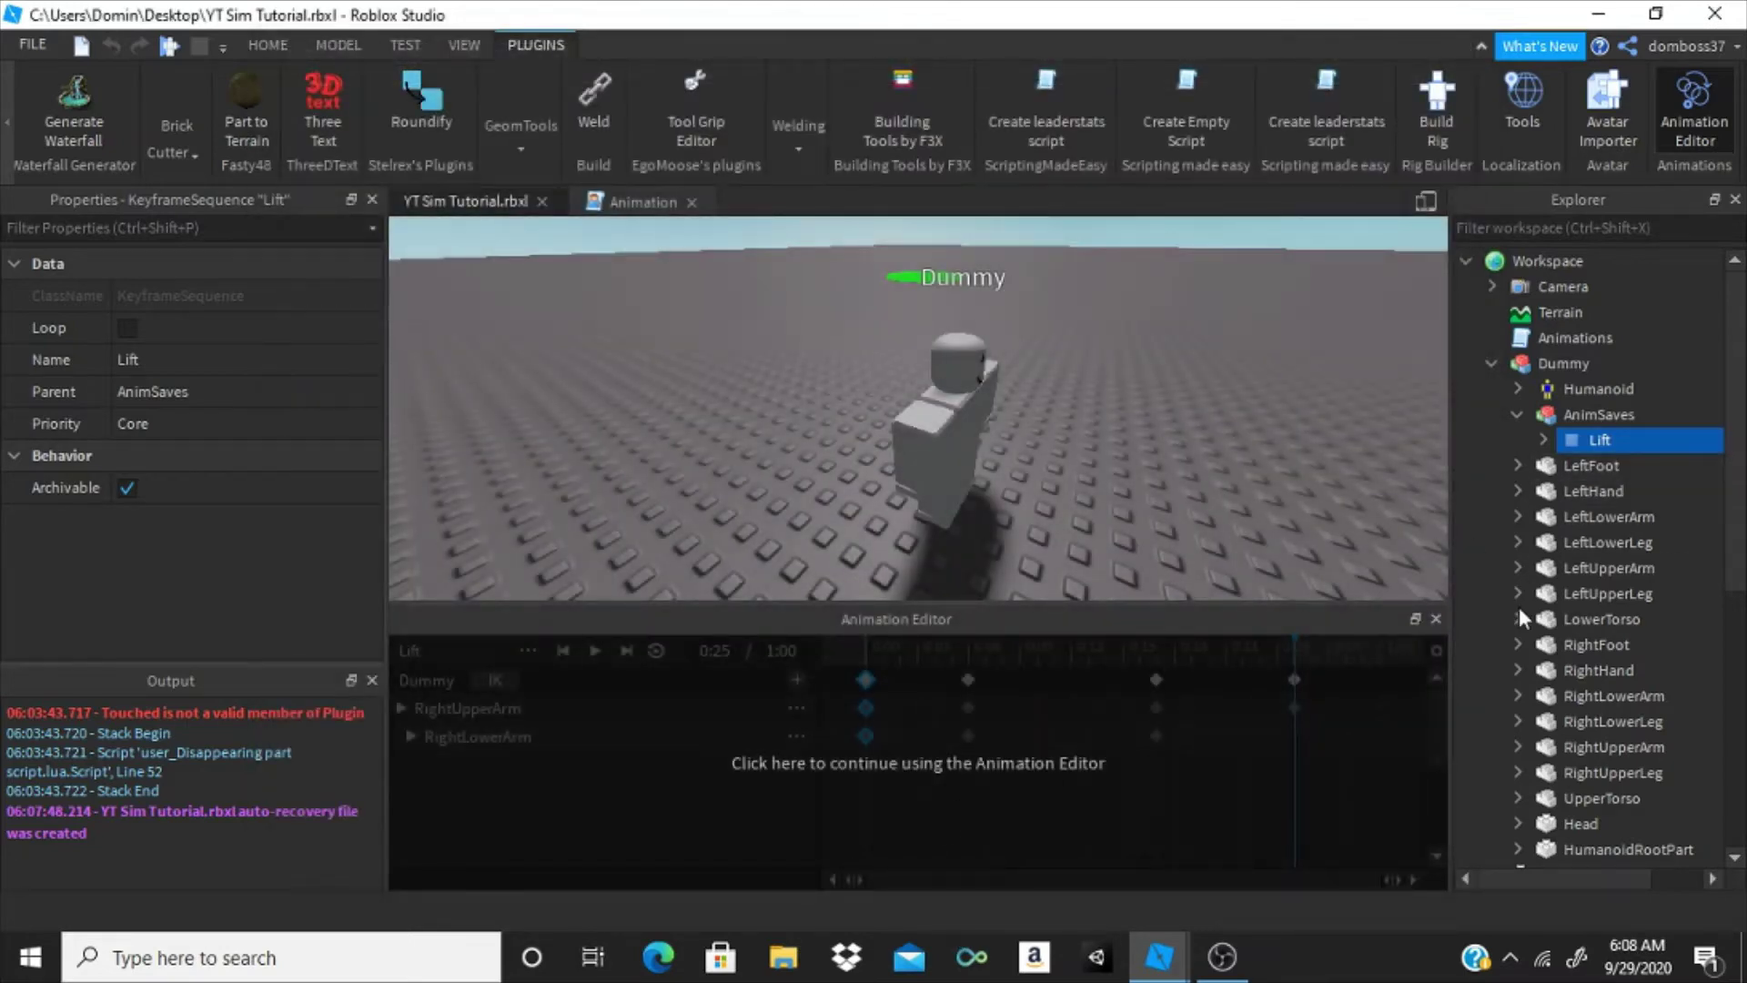
- Delete the Dummy rig from the Workspace
scroll(1234, 551, "down", 8)
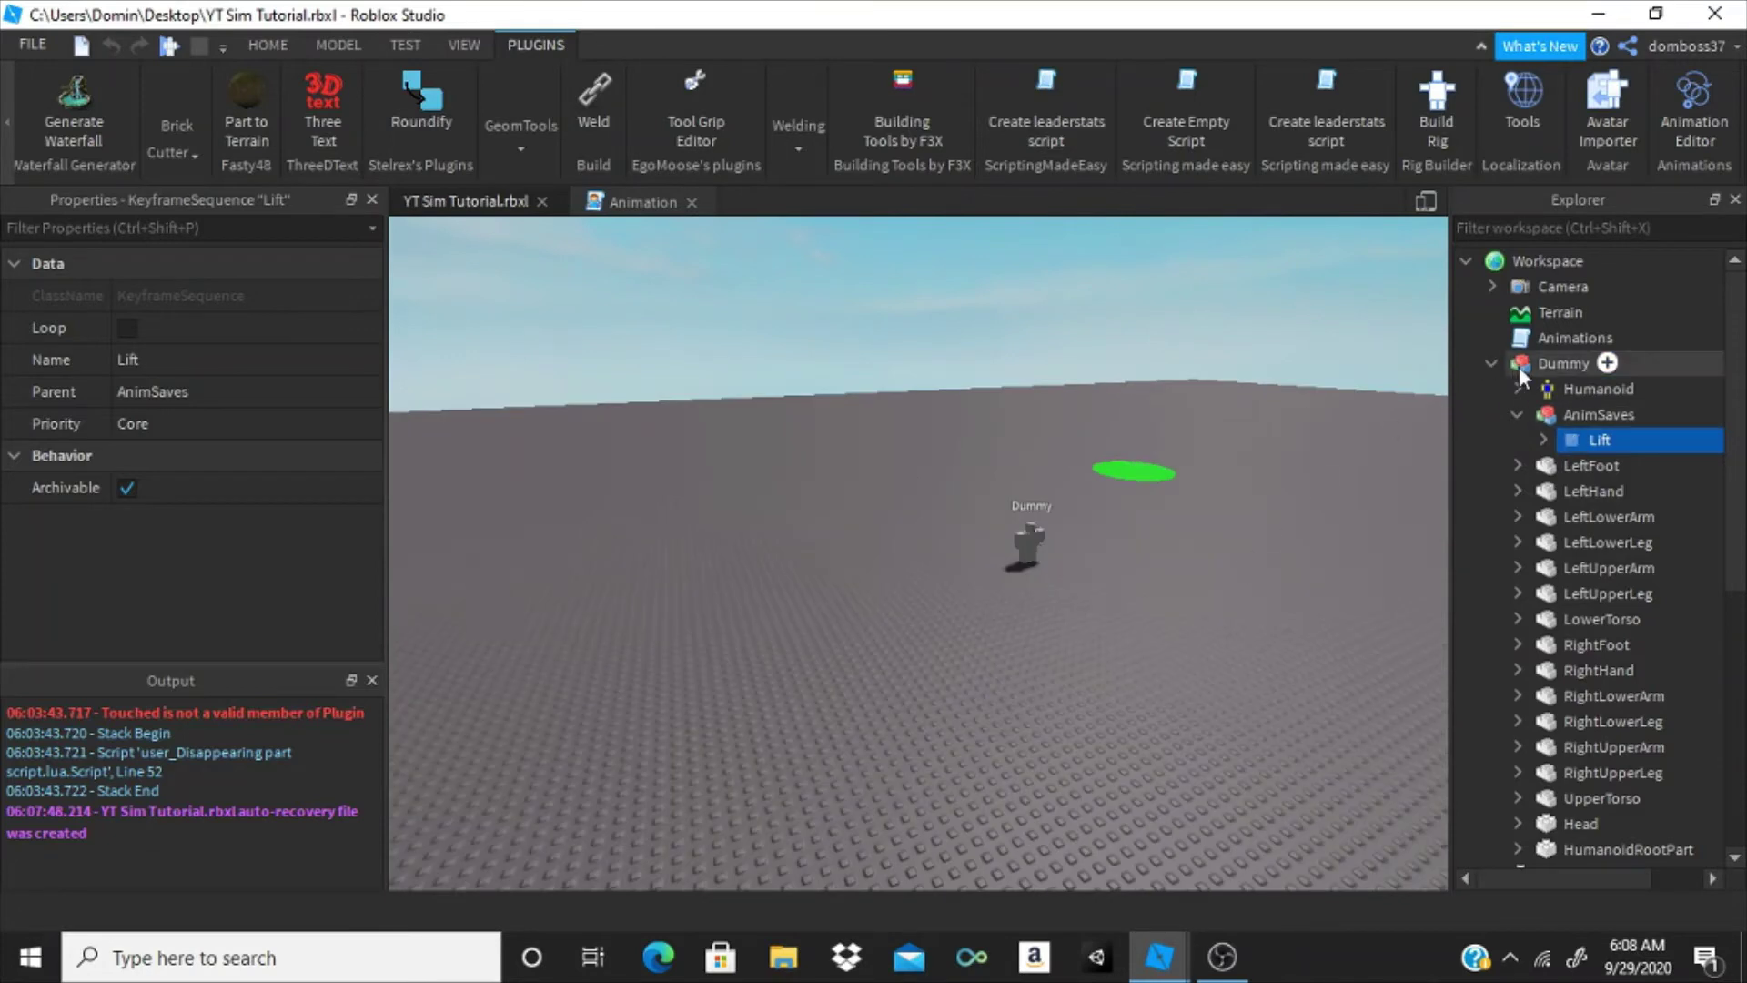
left_click(1521, 366)
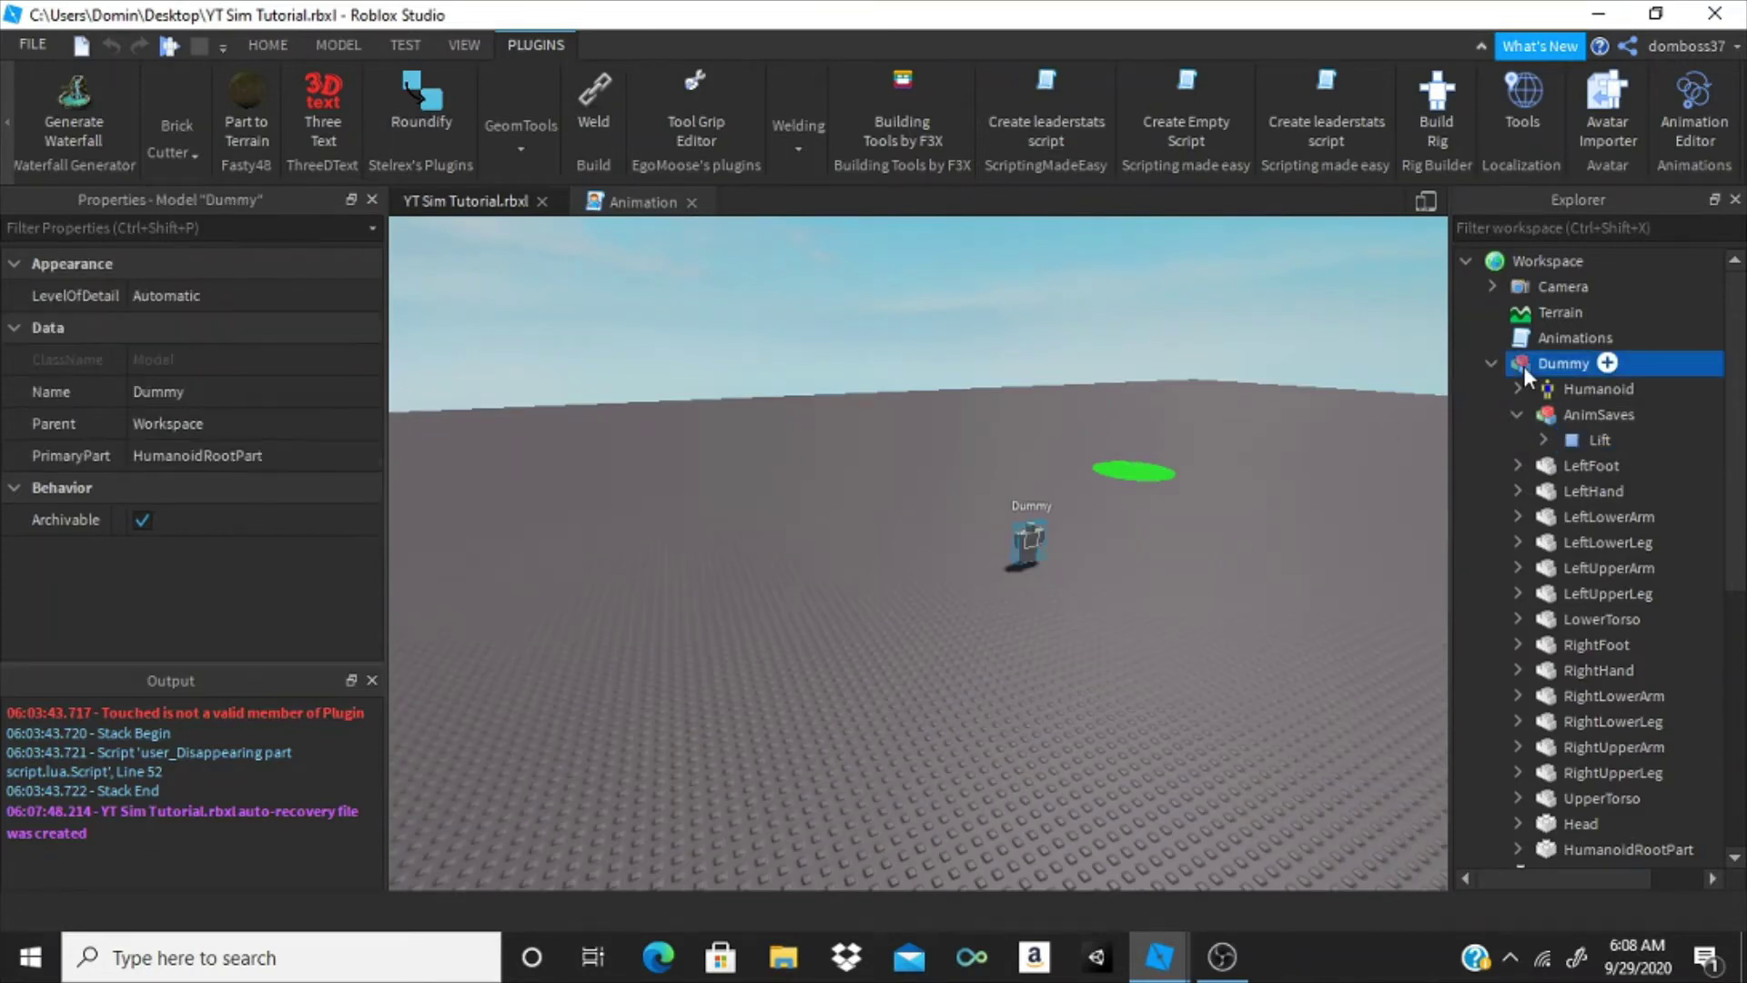
key("Delete")
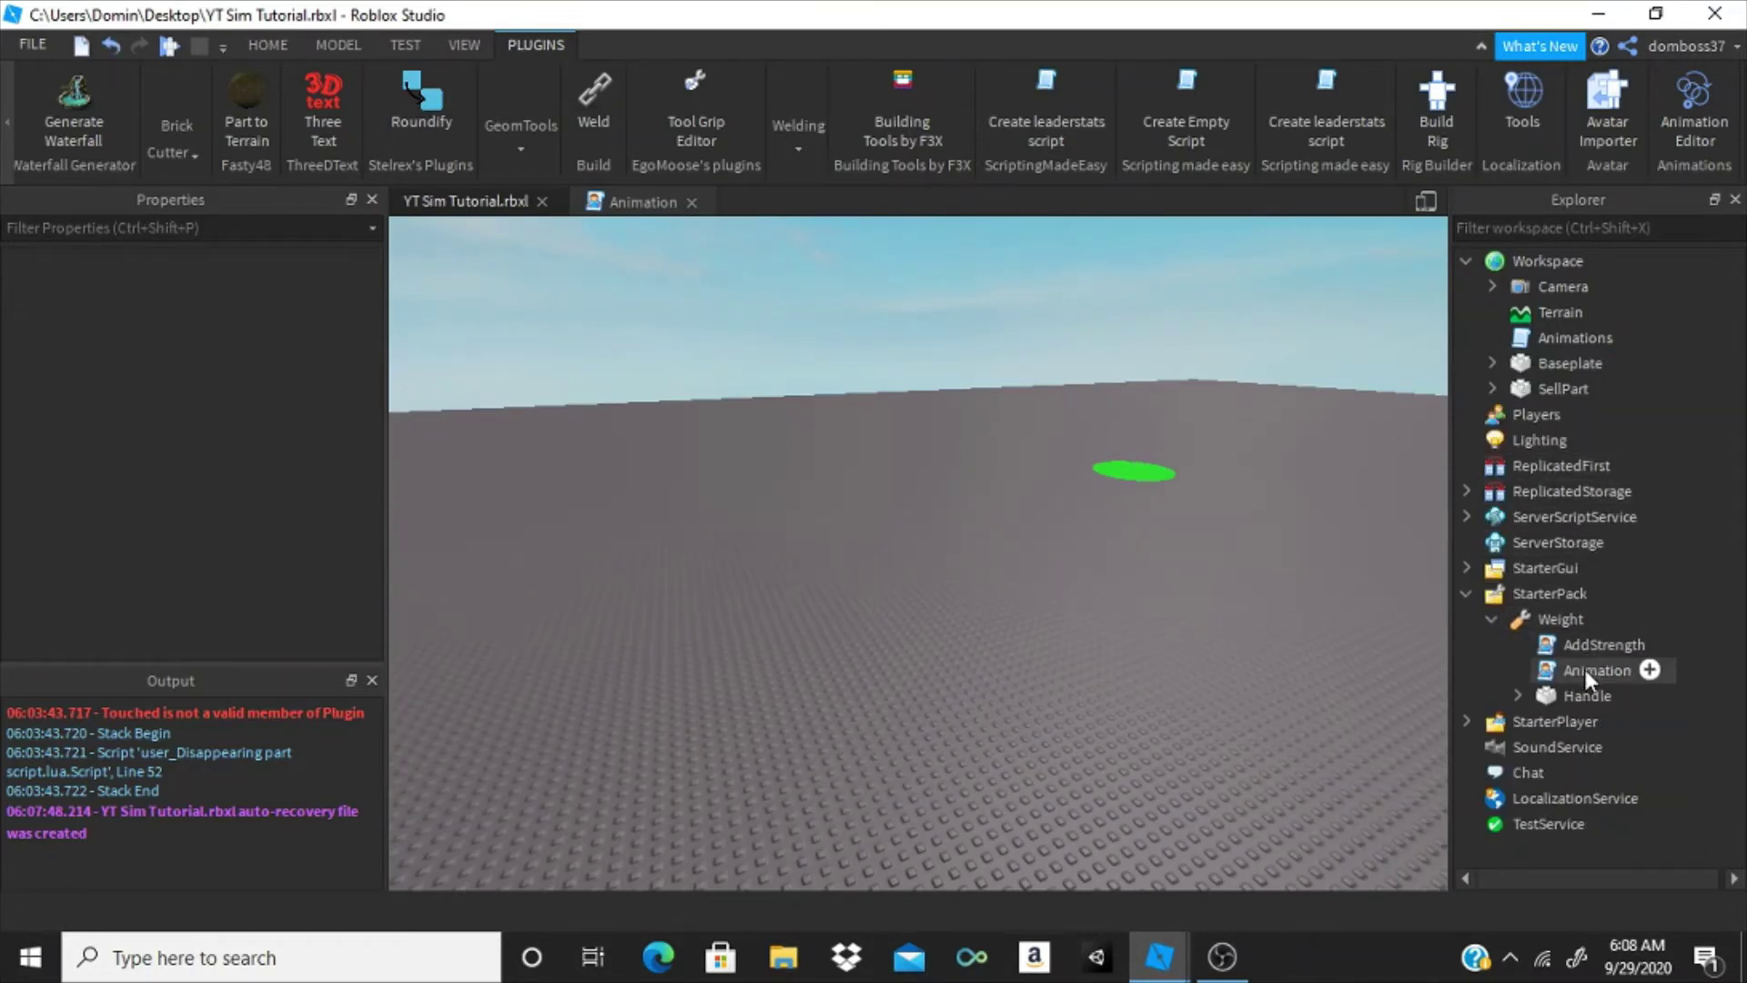
double_click(1585, 670)
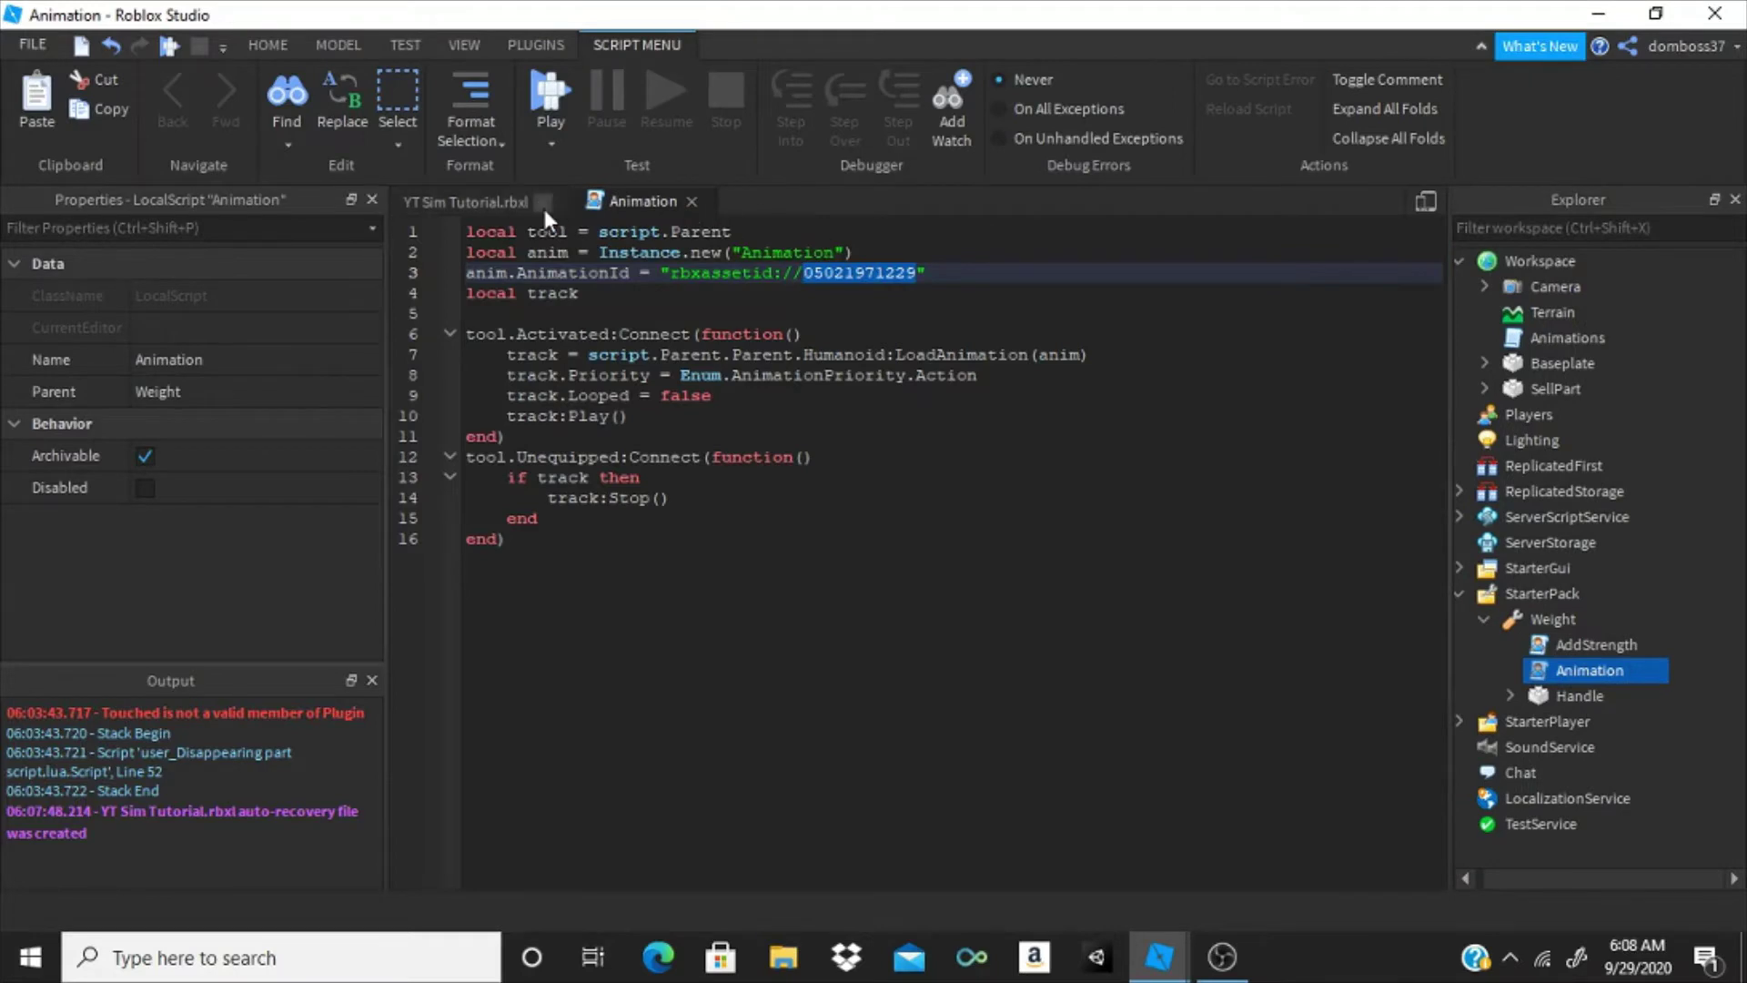
left_click(466, 232)
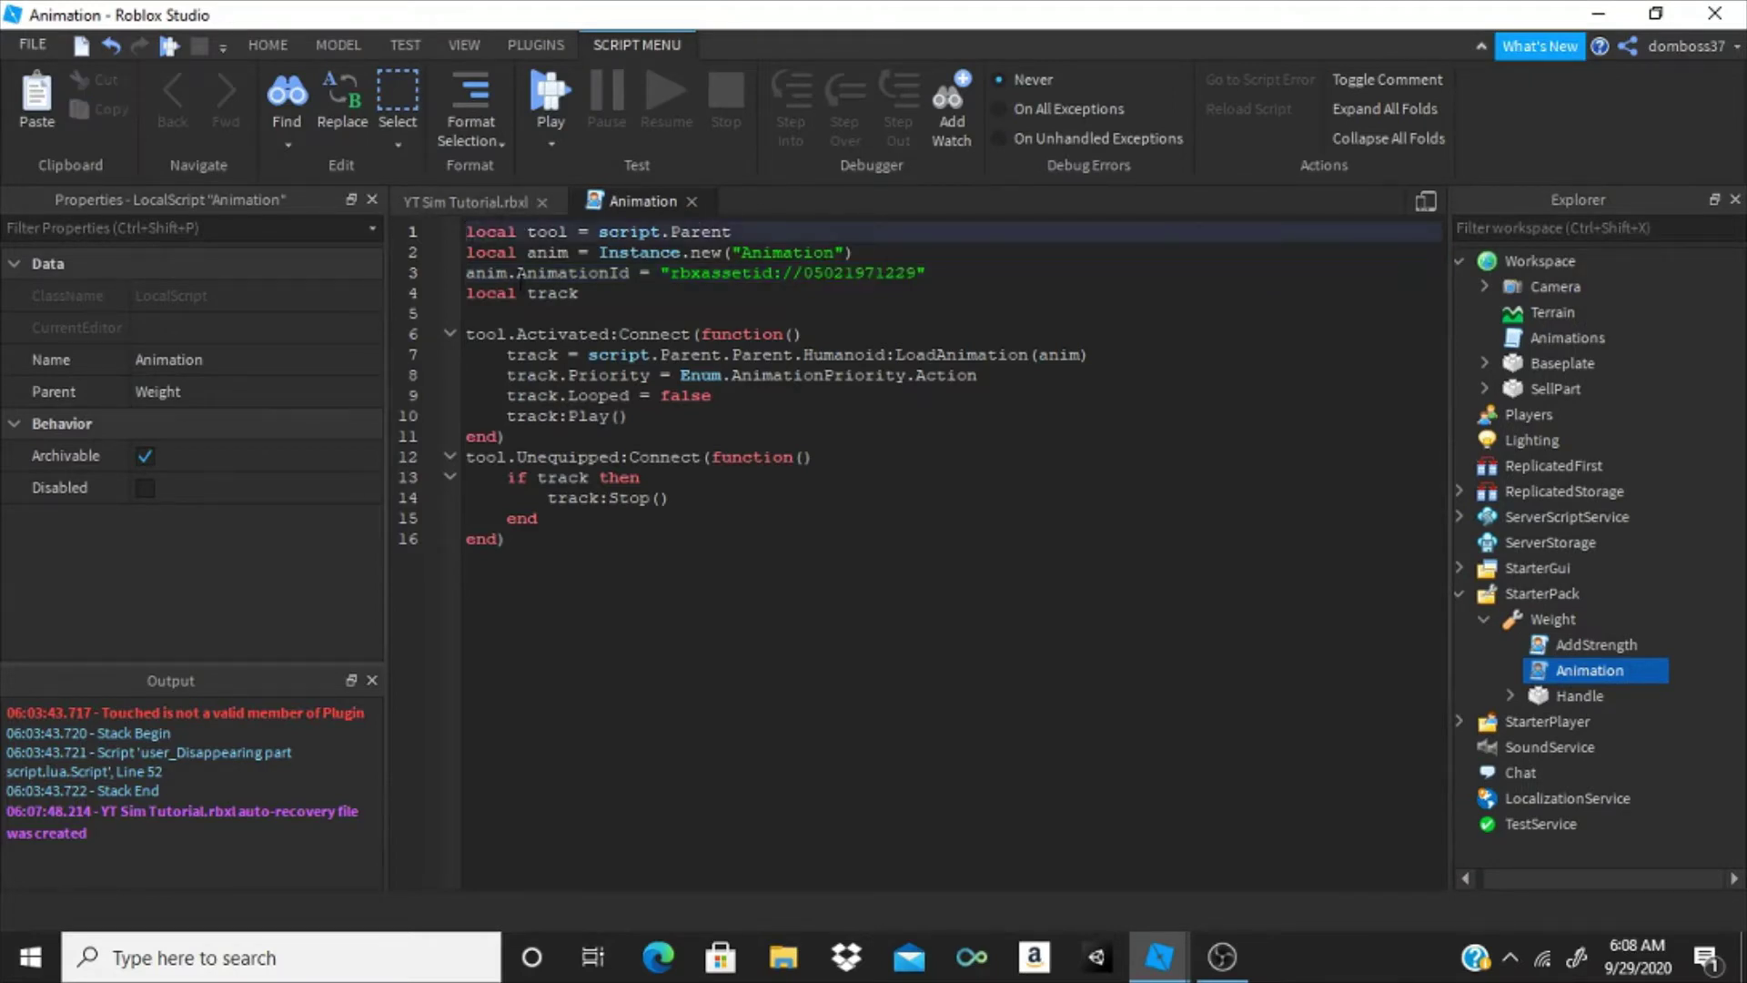
key("Return")
key("Return")
key("Up")
key("Up")
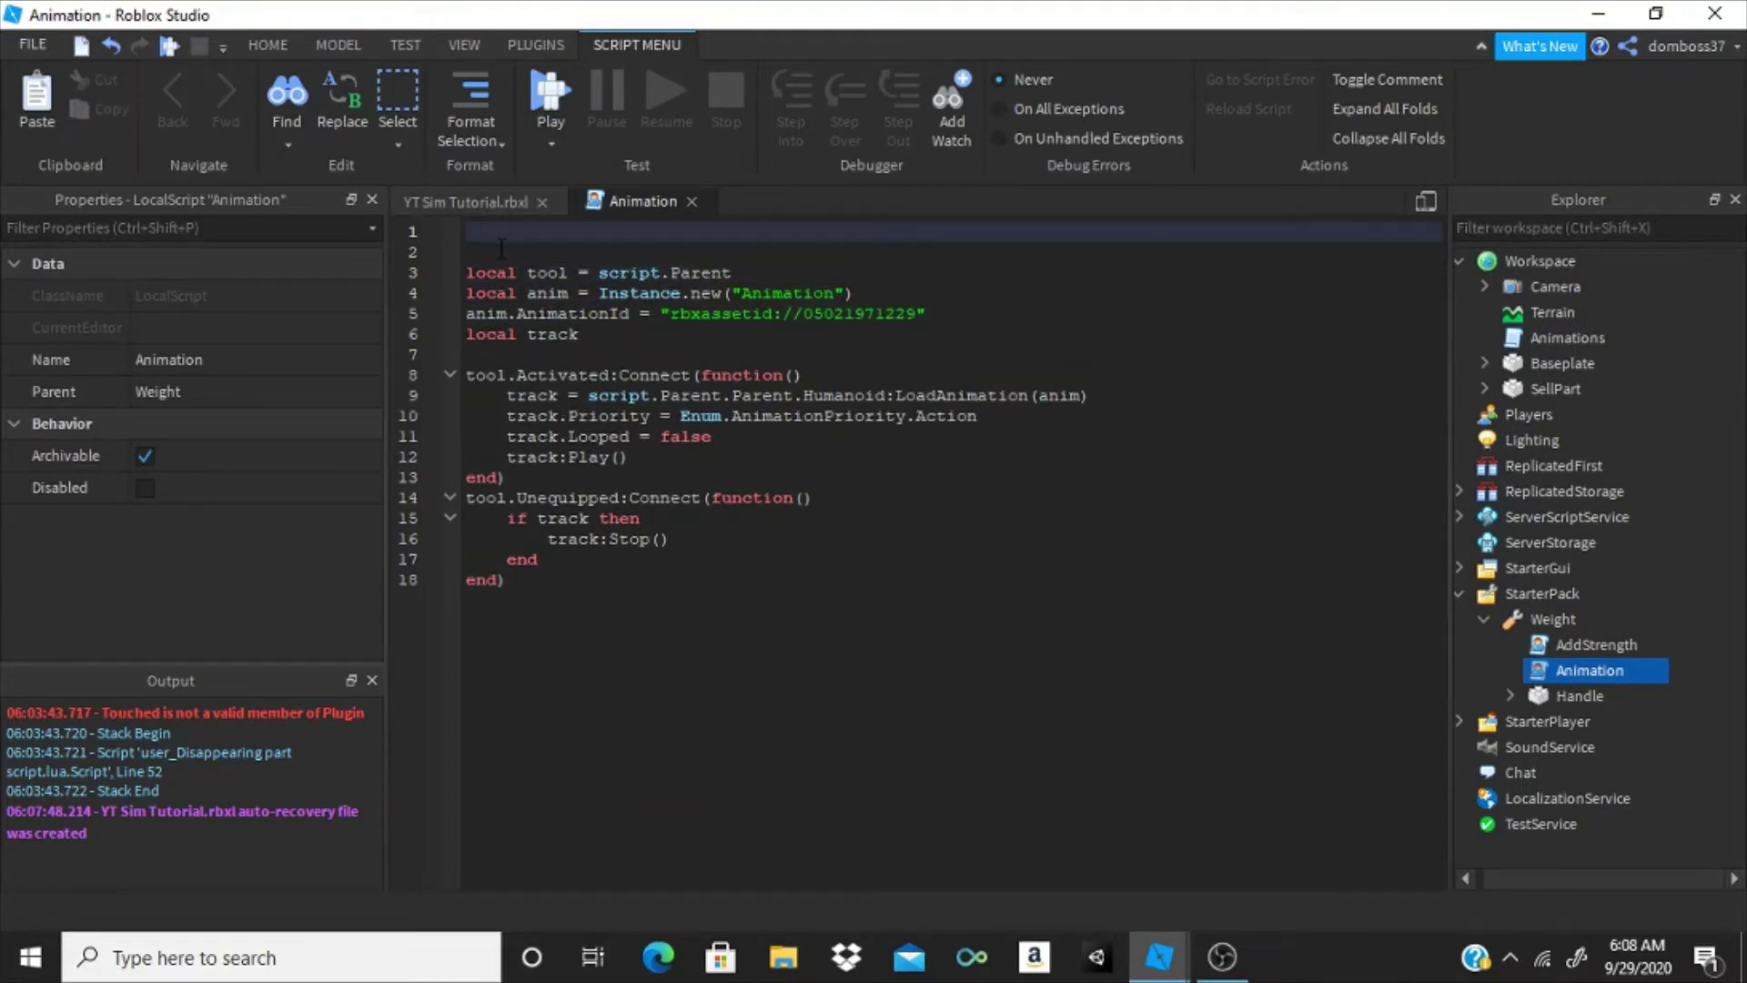
type("--")
key("ctrl+v")
double_click(816, 311)
key("ctrl+c")
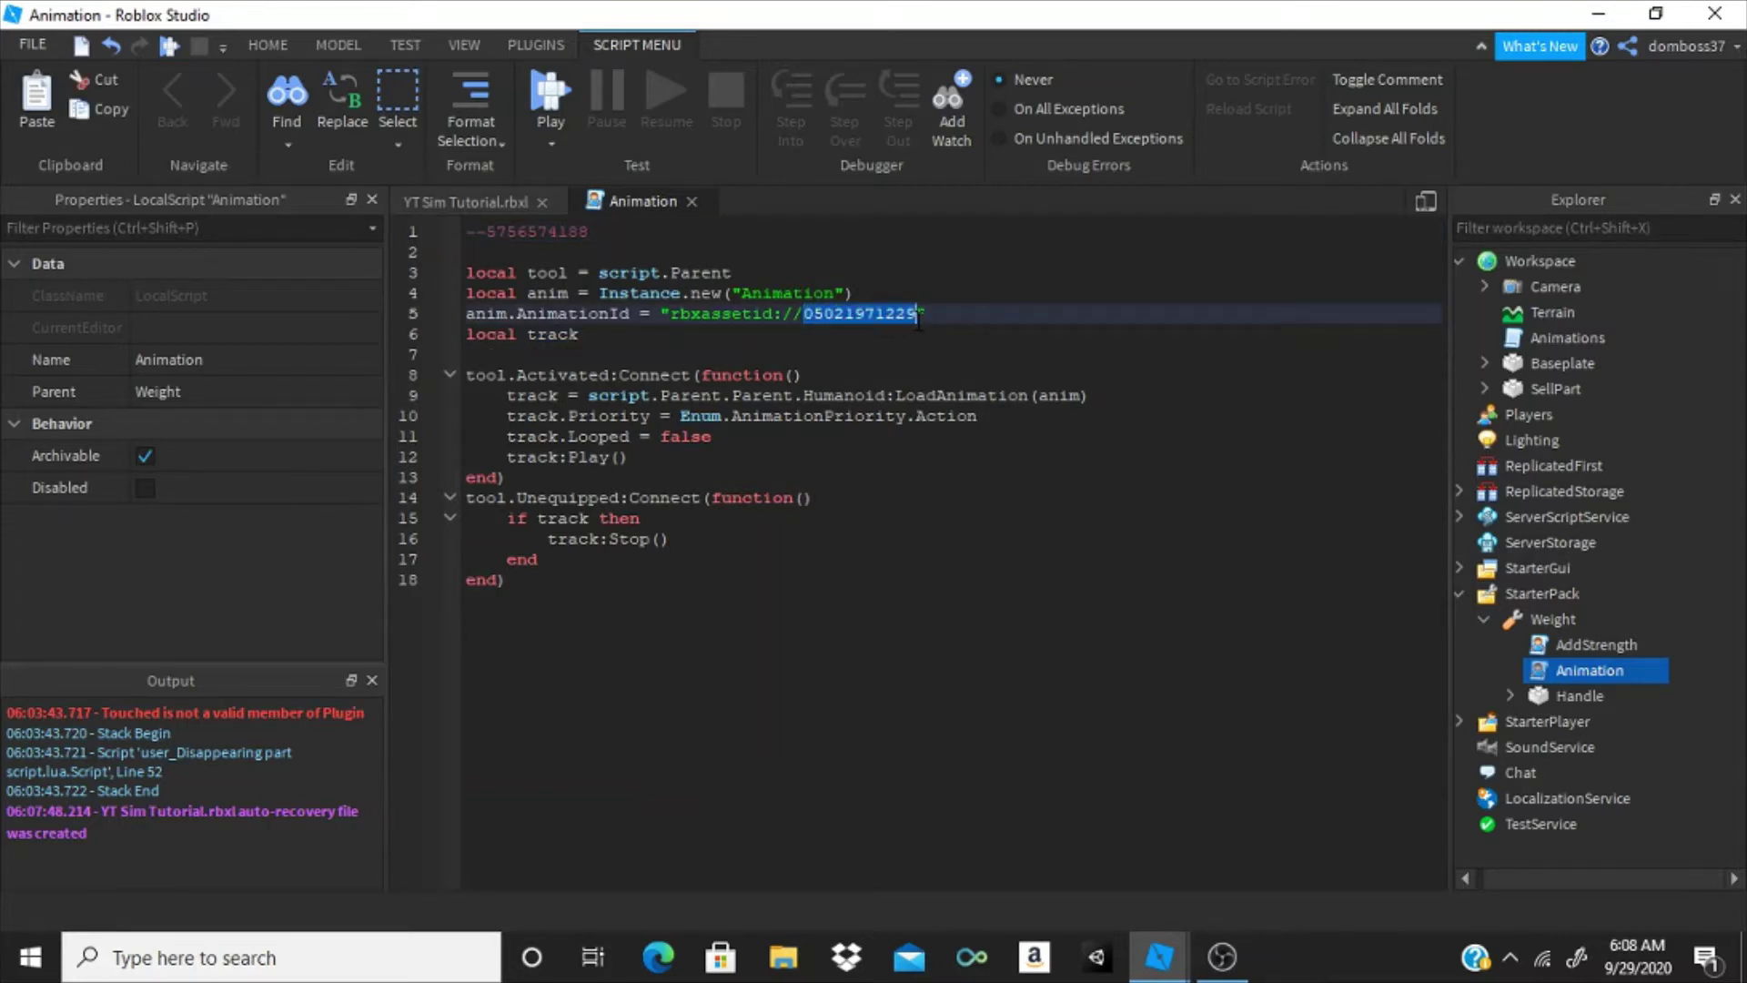
left_click(626, 247)
left_click(626, 233)
key("Return")
type("--")
key("ctrl+v")
left_click_drag(590, 231, 496, 231)
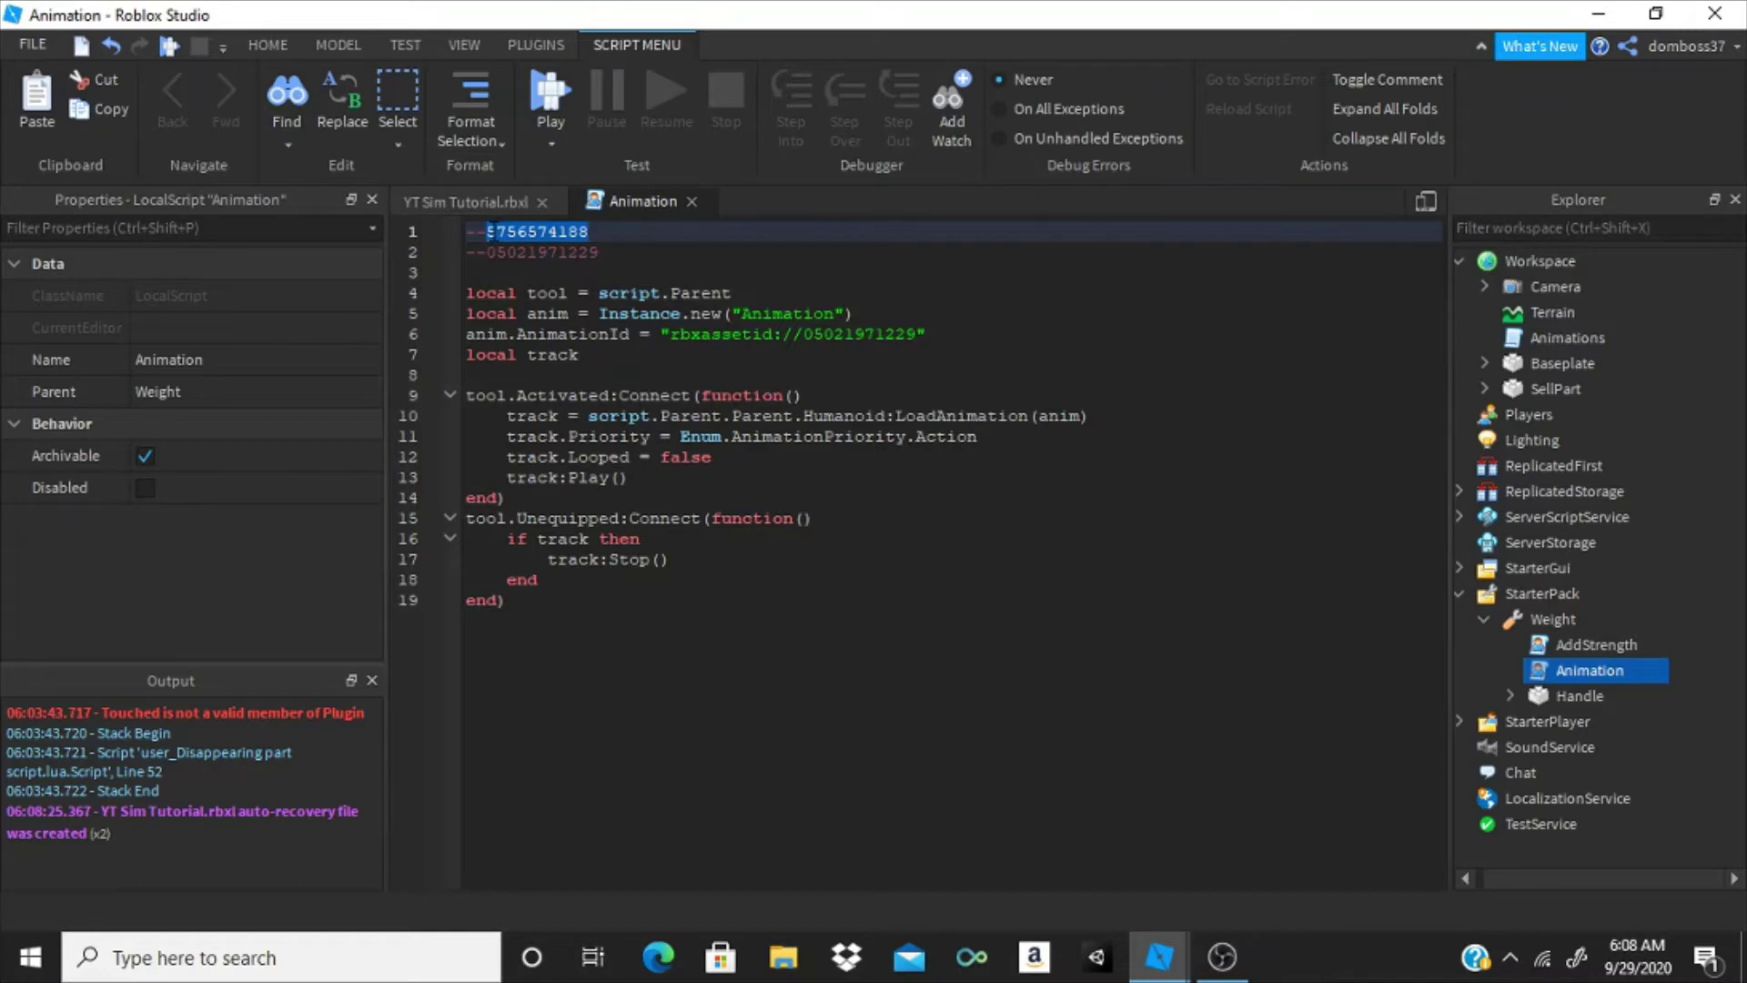
left_click_drag(915, 335, 813, 335)
key("ctrl+v")
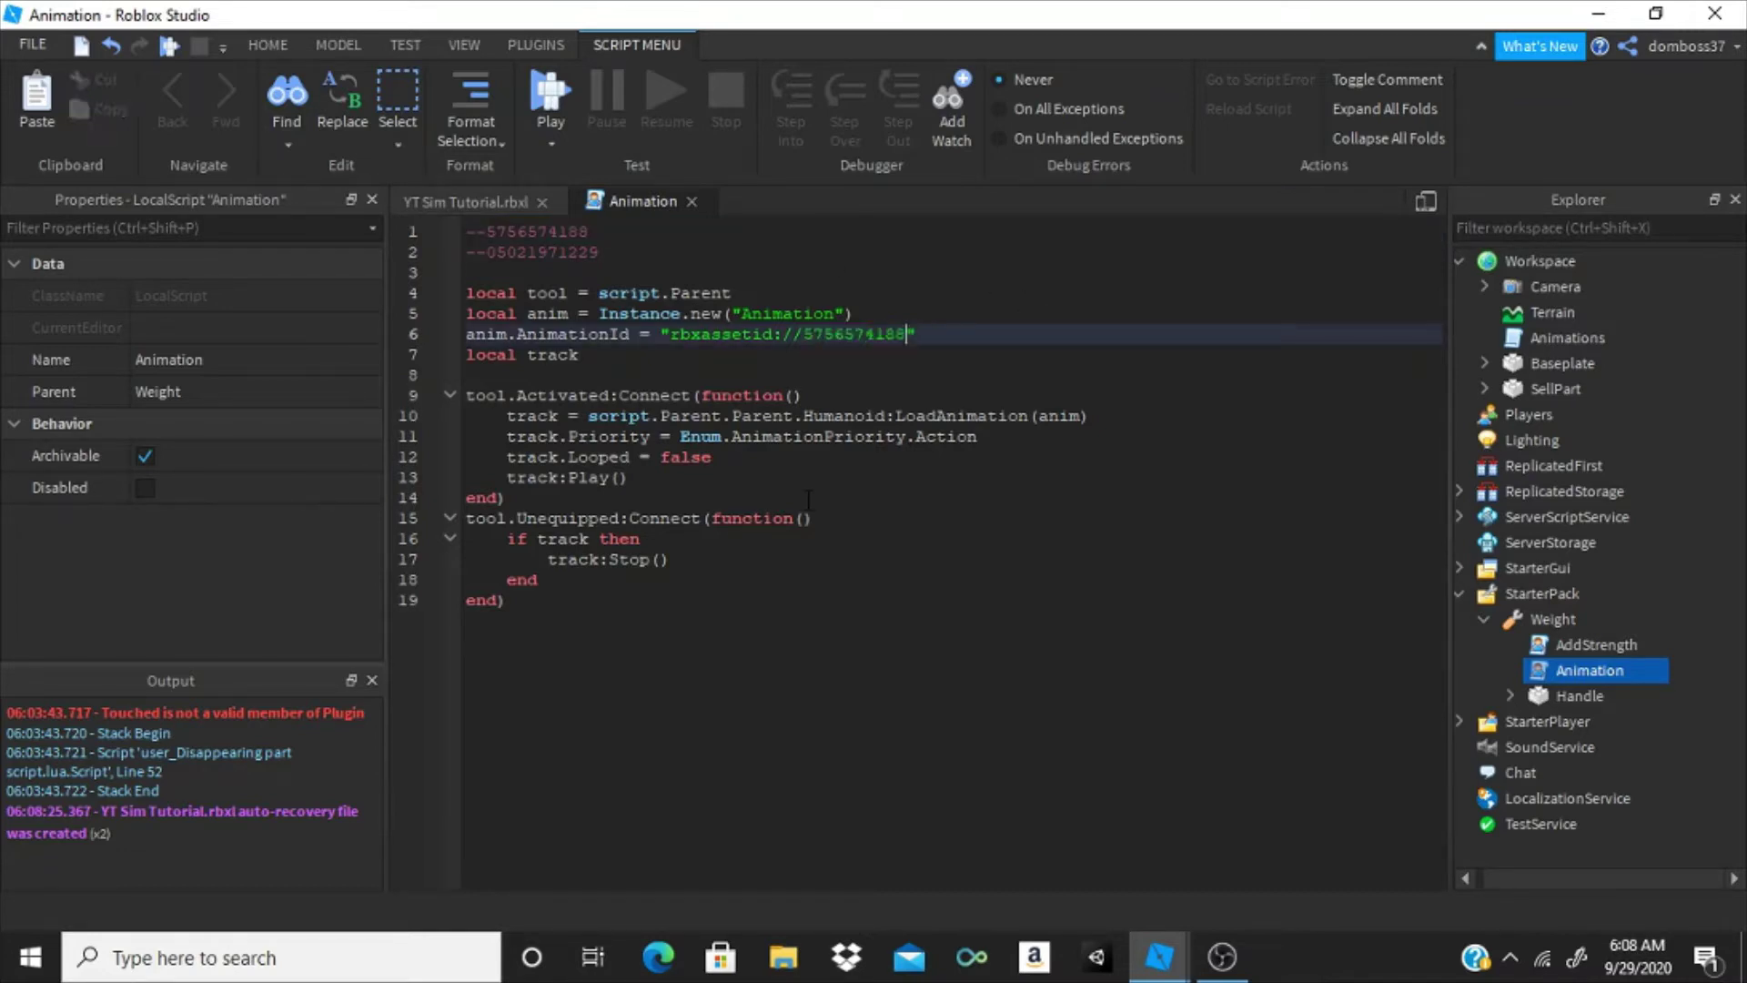
- Playtest the game by equipping the Weight and lifting it repeatedly to check the animation, then put it away and stop the test
left_click(546, 105)
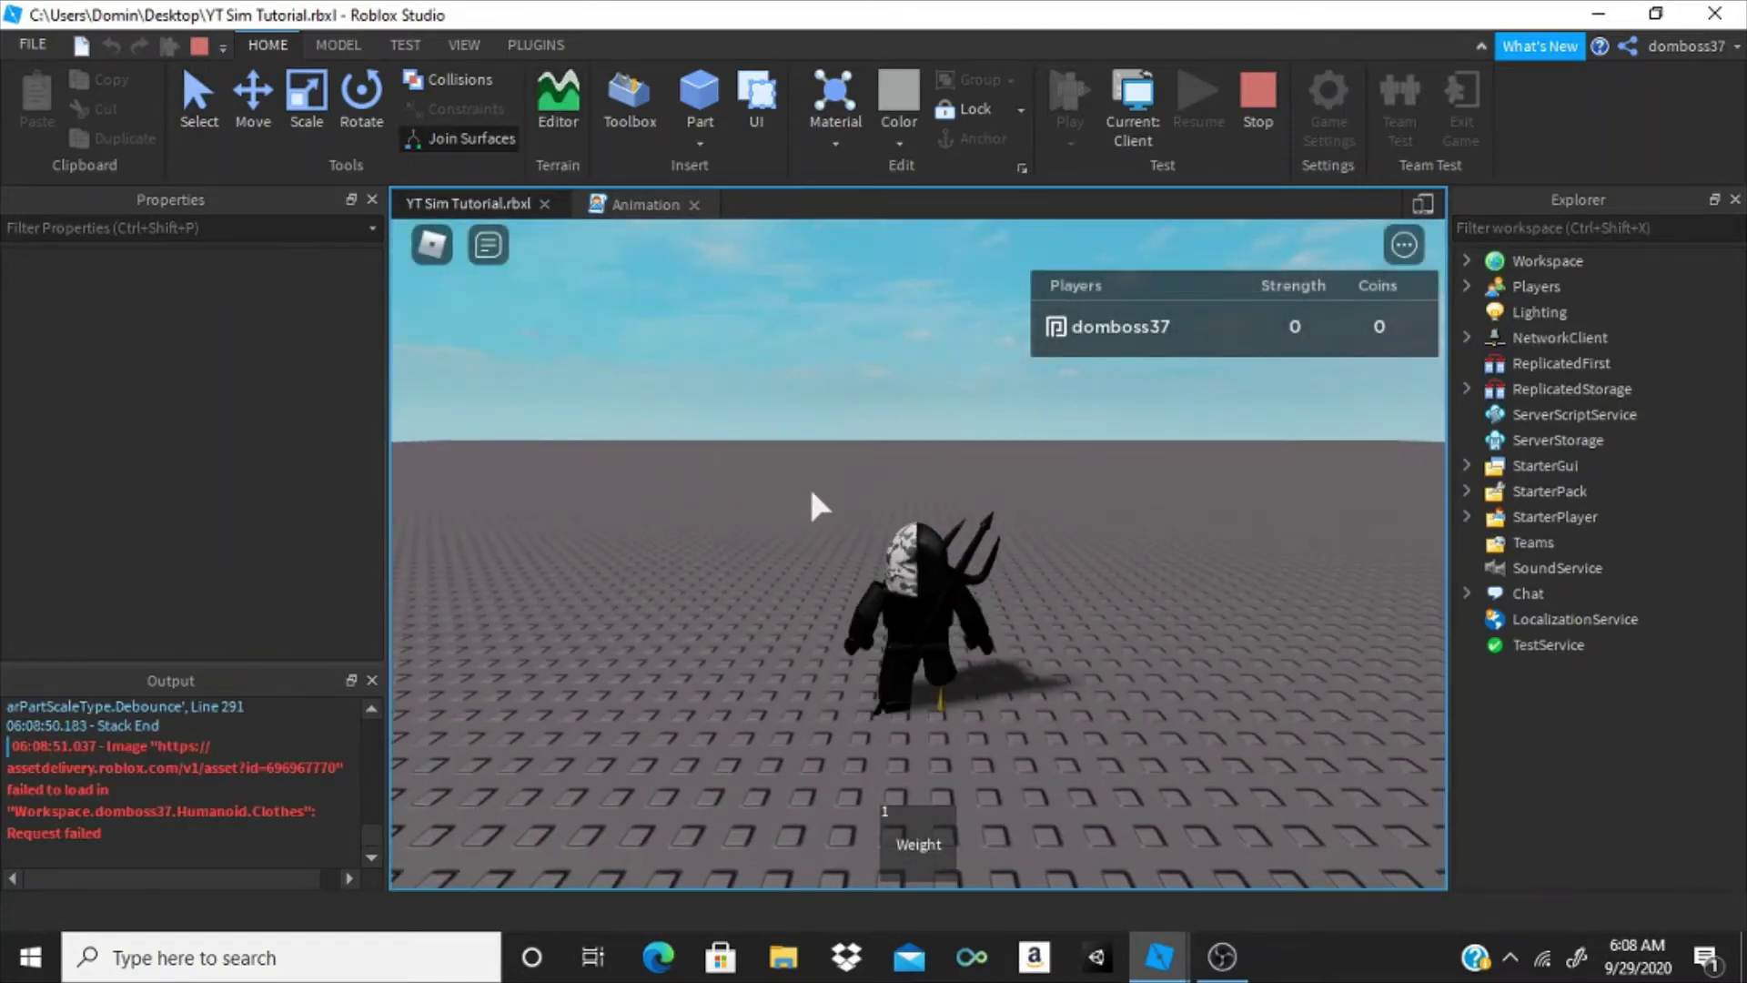
right_click_drag(812, 493, 826, 494)
key("1")
key("w")
left_click(833, 506)
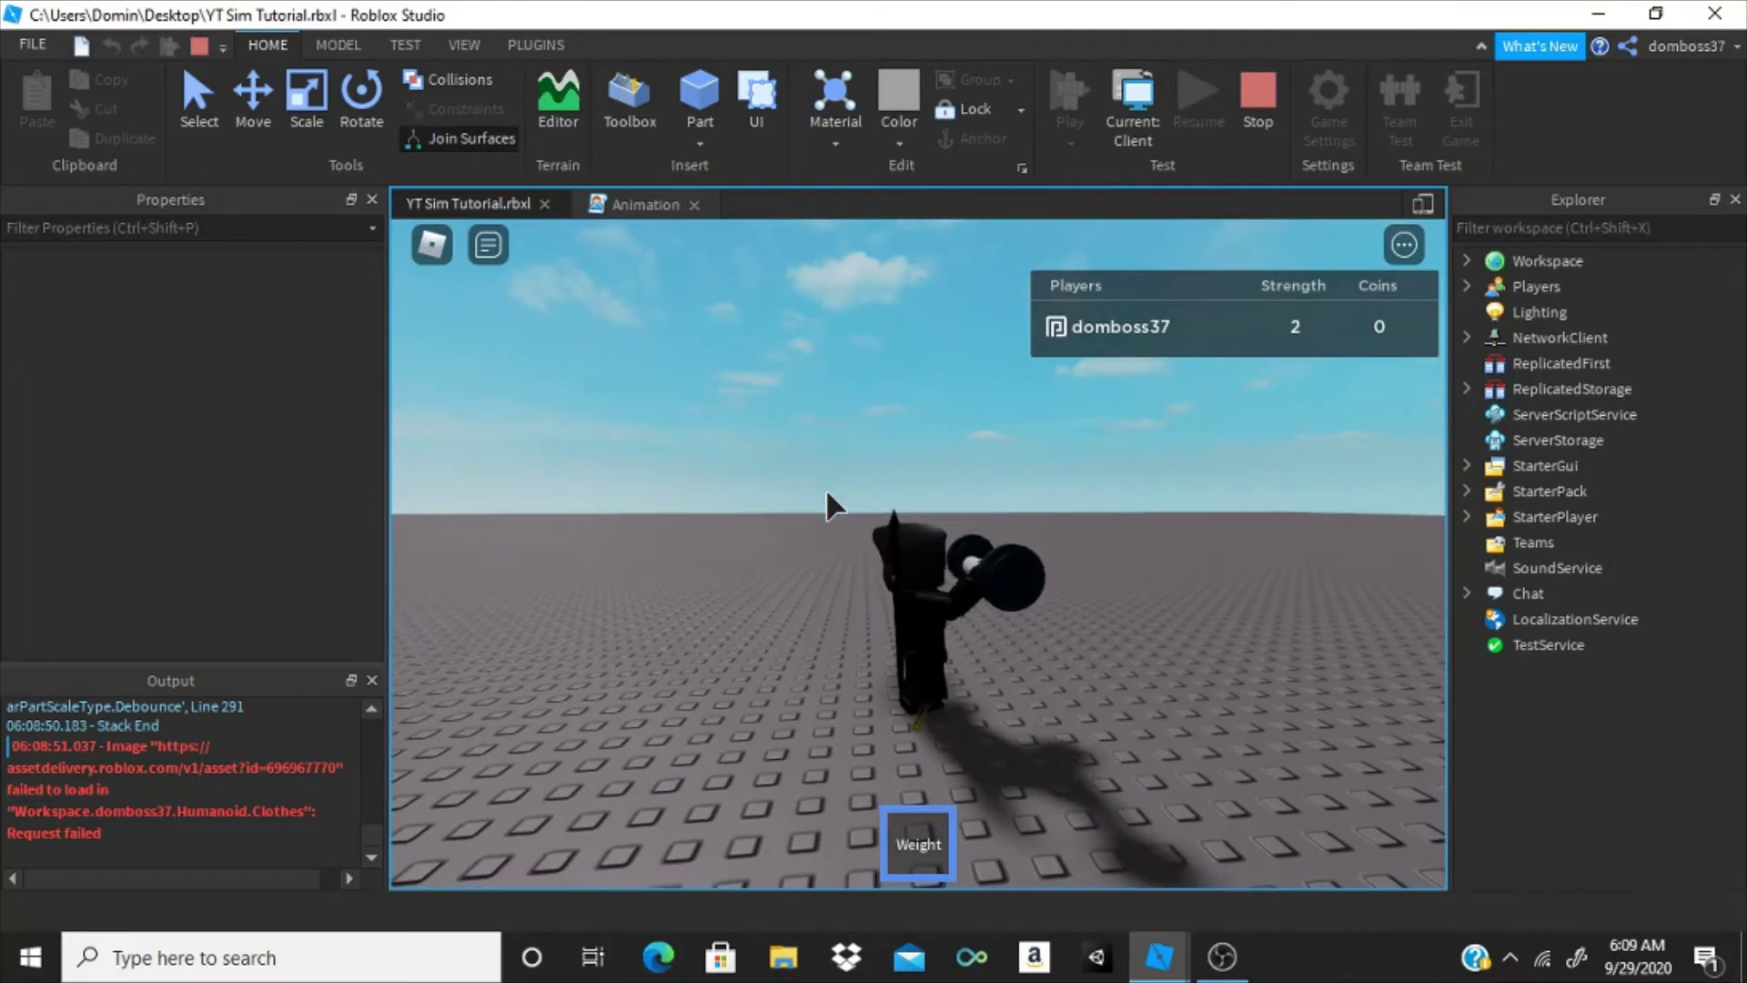
left_click(833, 506)
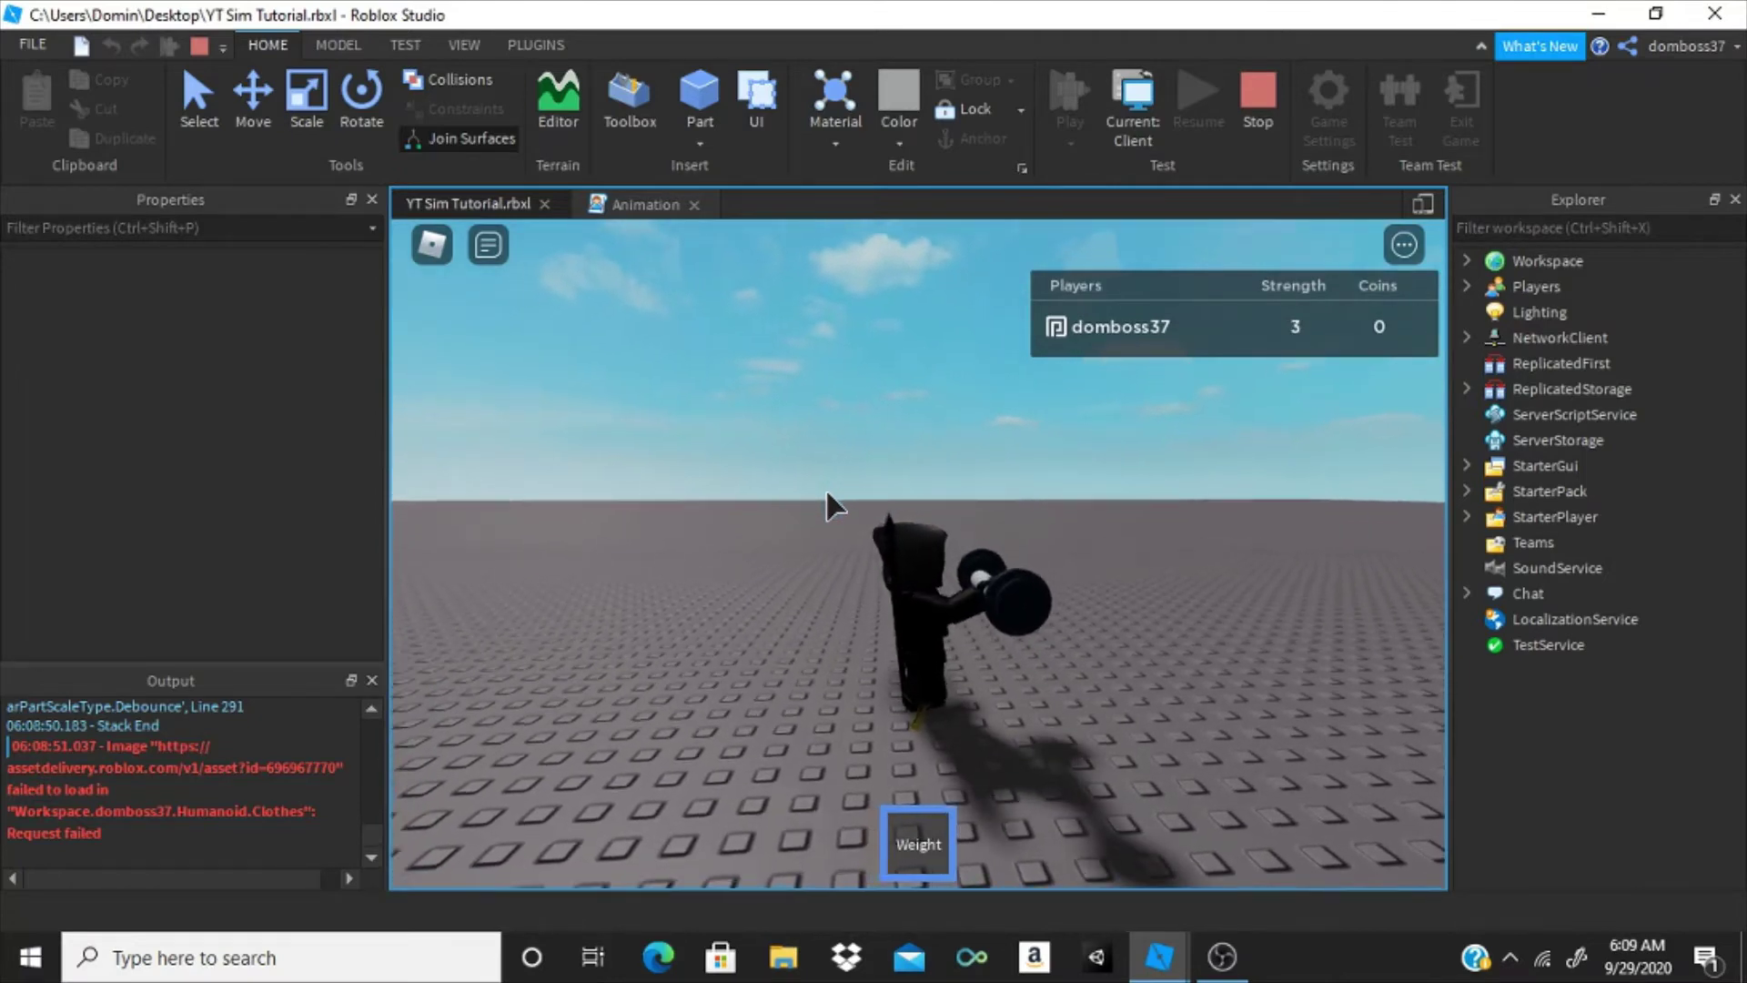
left_click(833, 506)
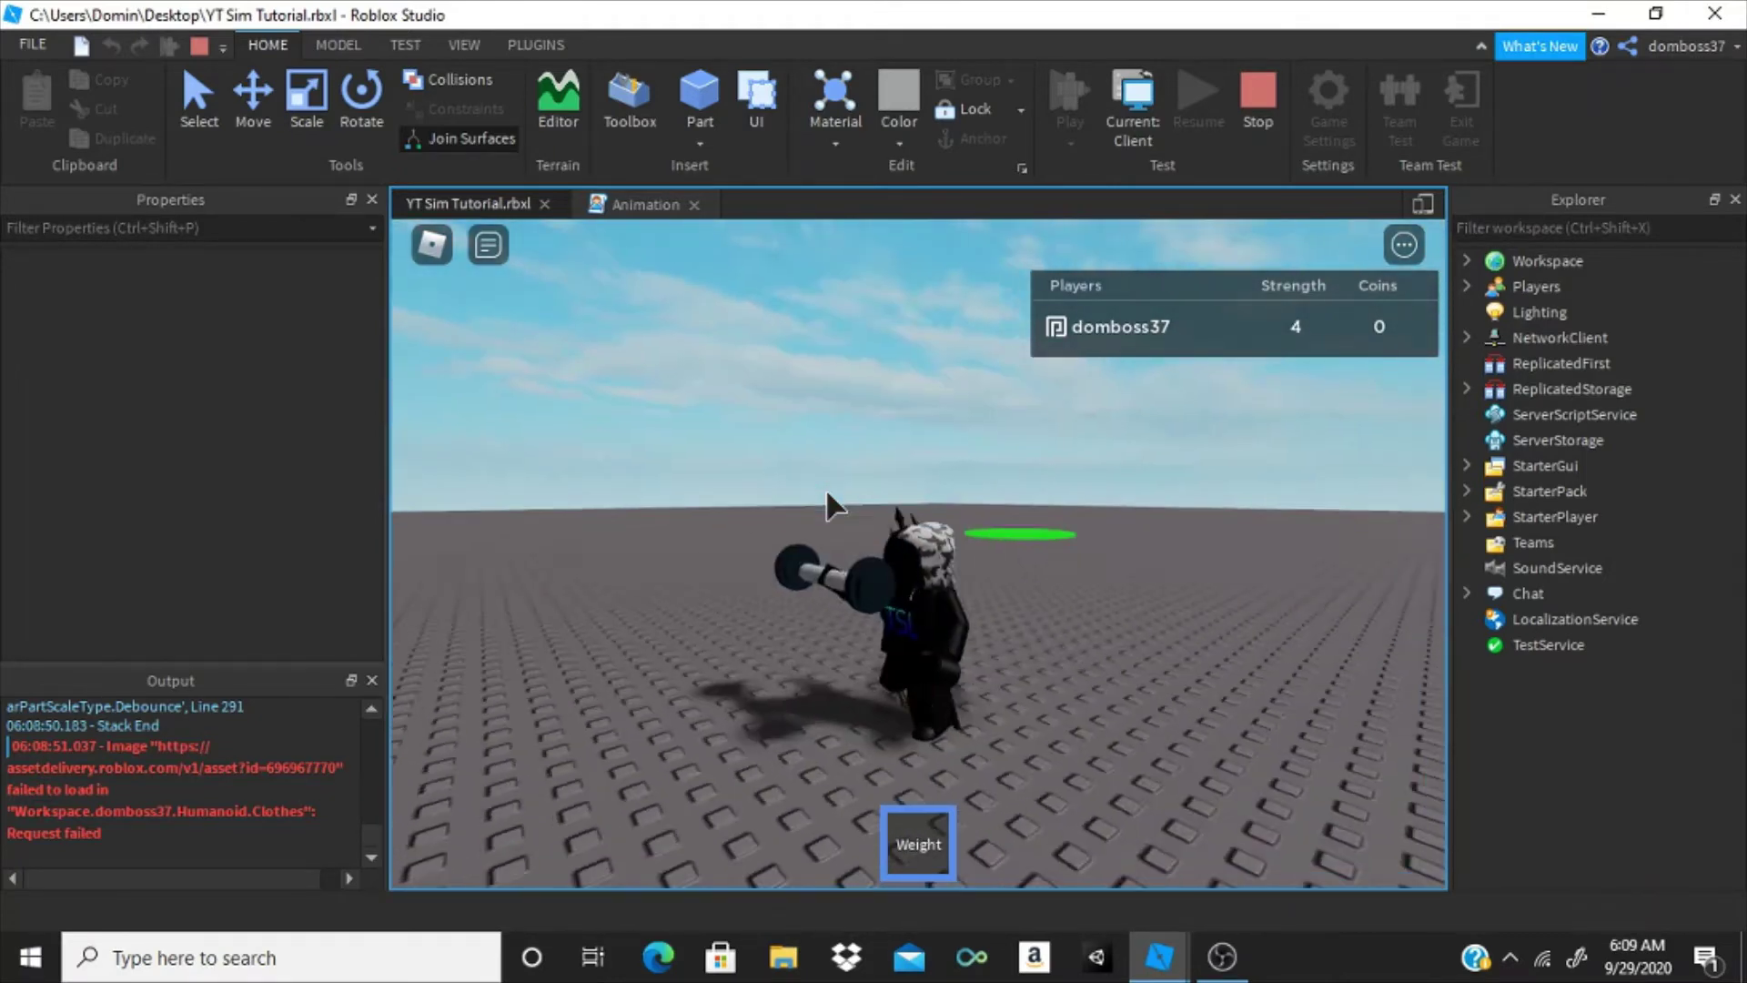
left_click(834, 506)
left_click(834, 506)
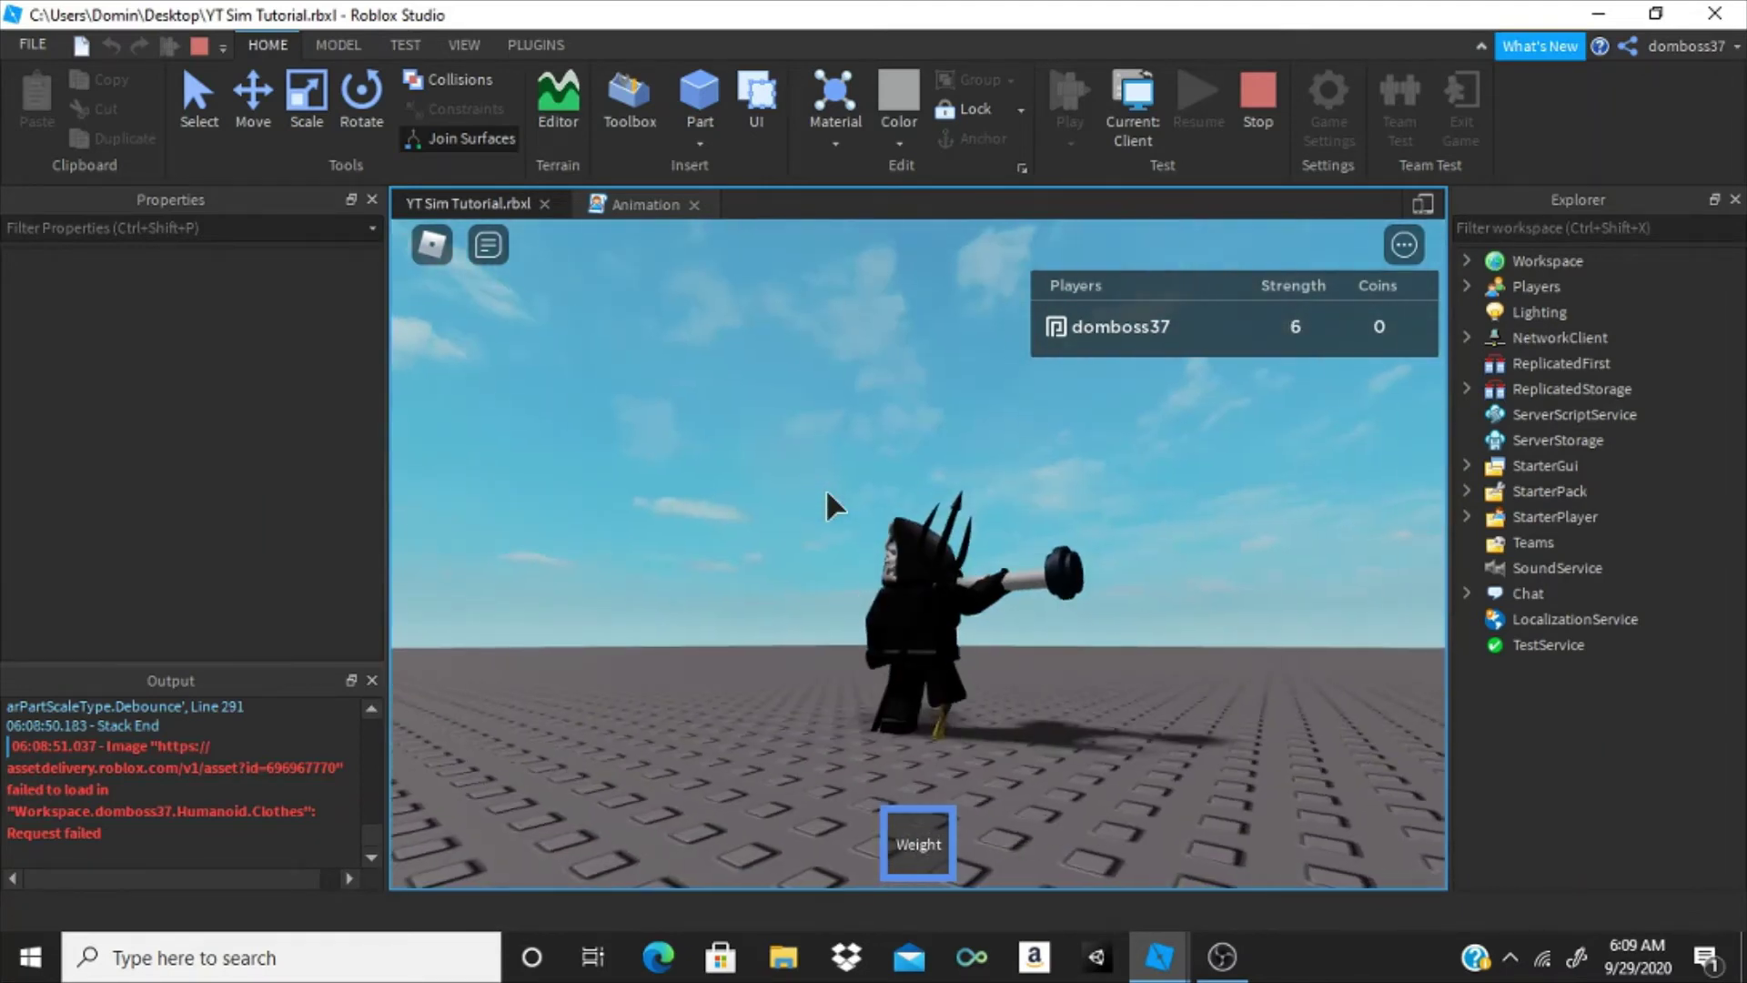
left_click(833, 506)
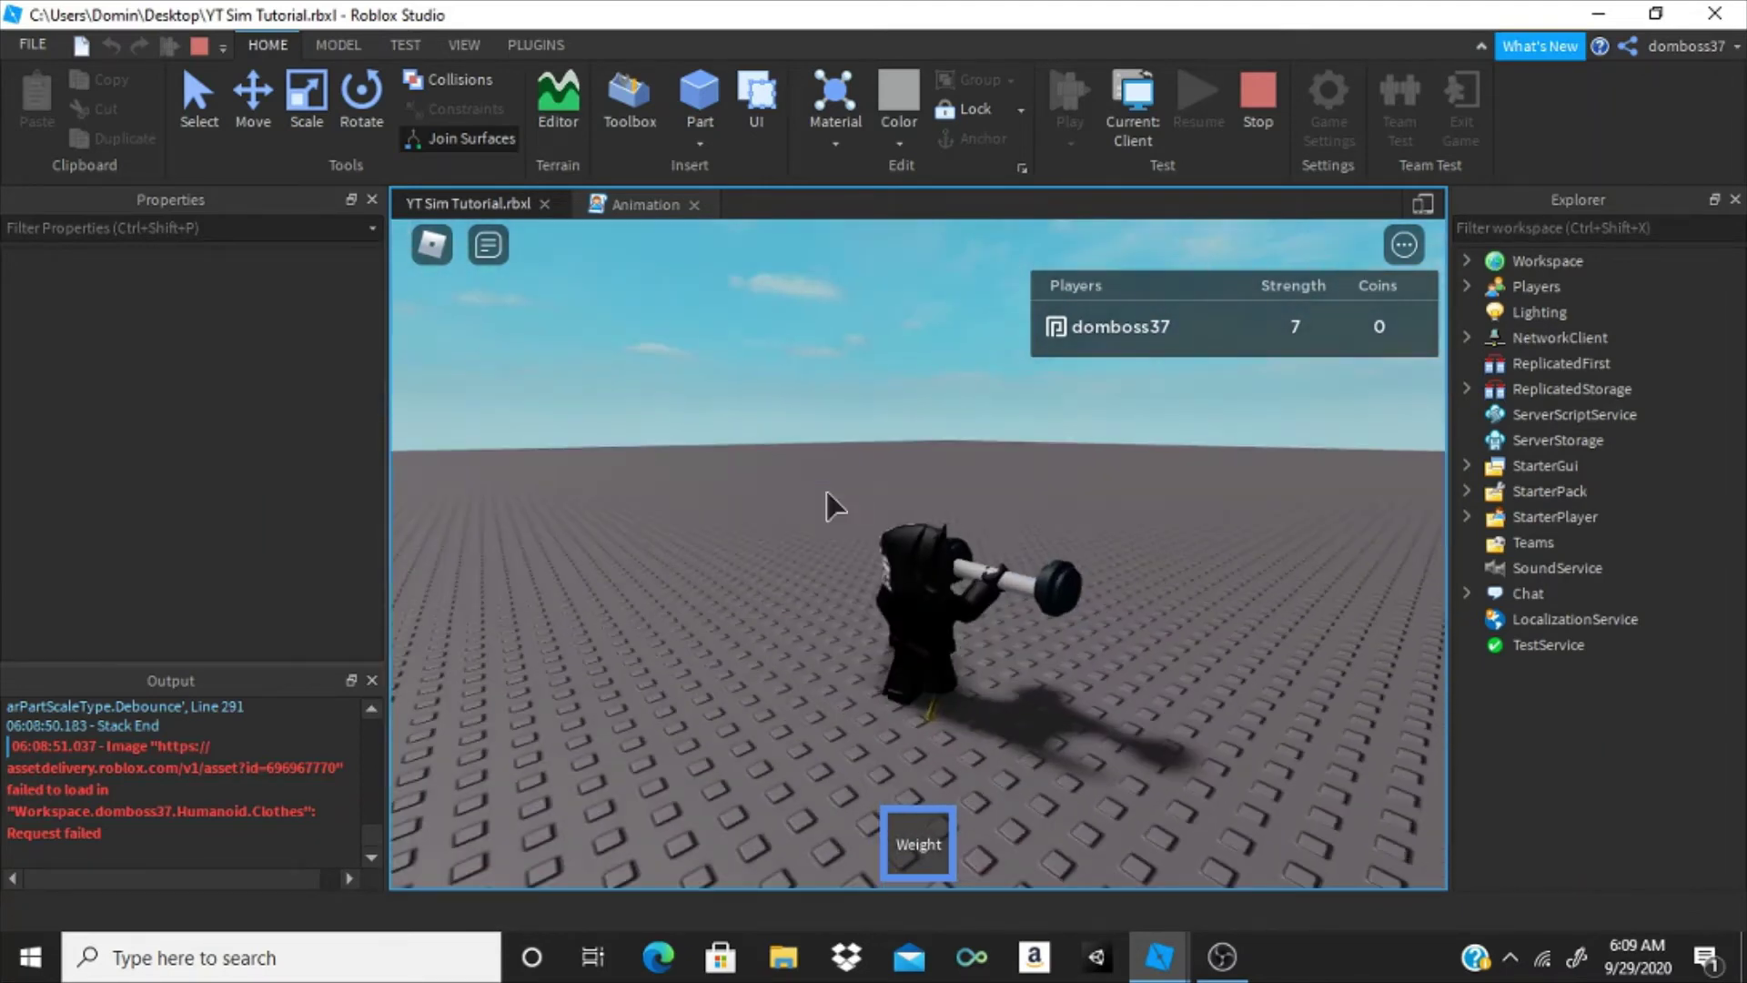
left_click(833, 506)
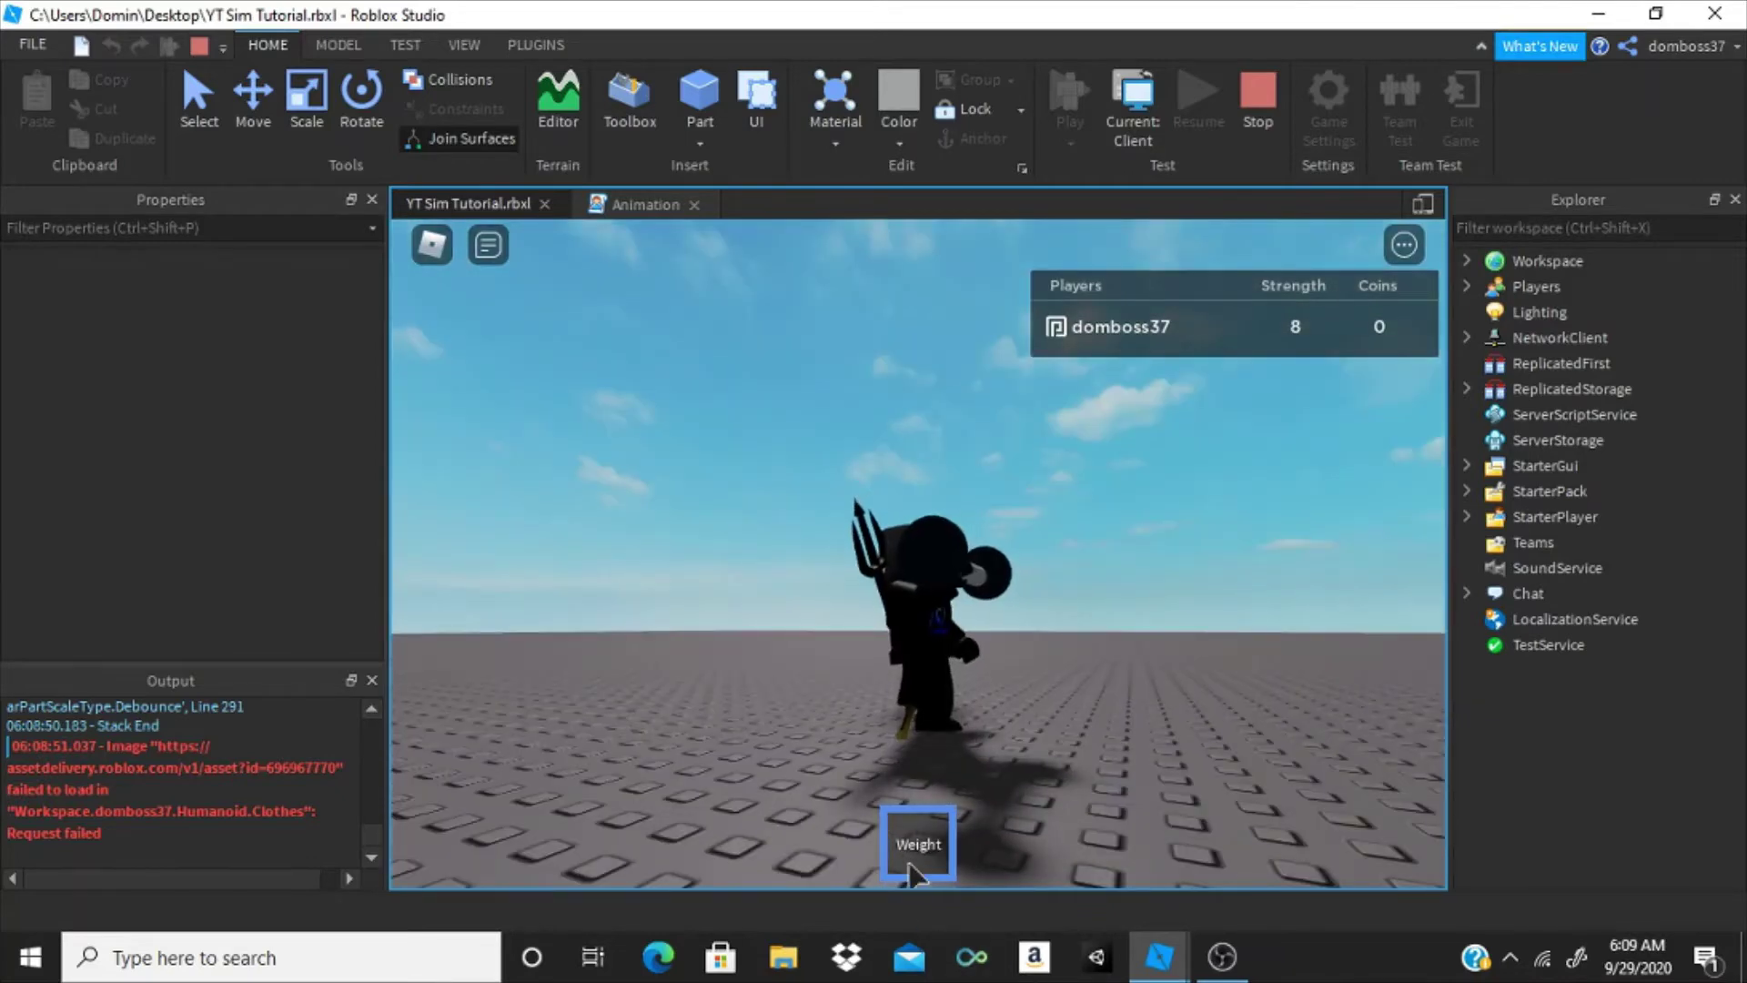
left_click(917, 855)
left_click(1255, 104)
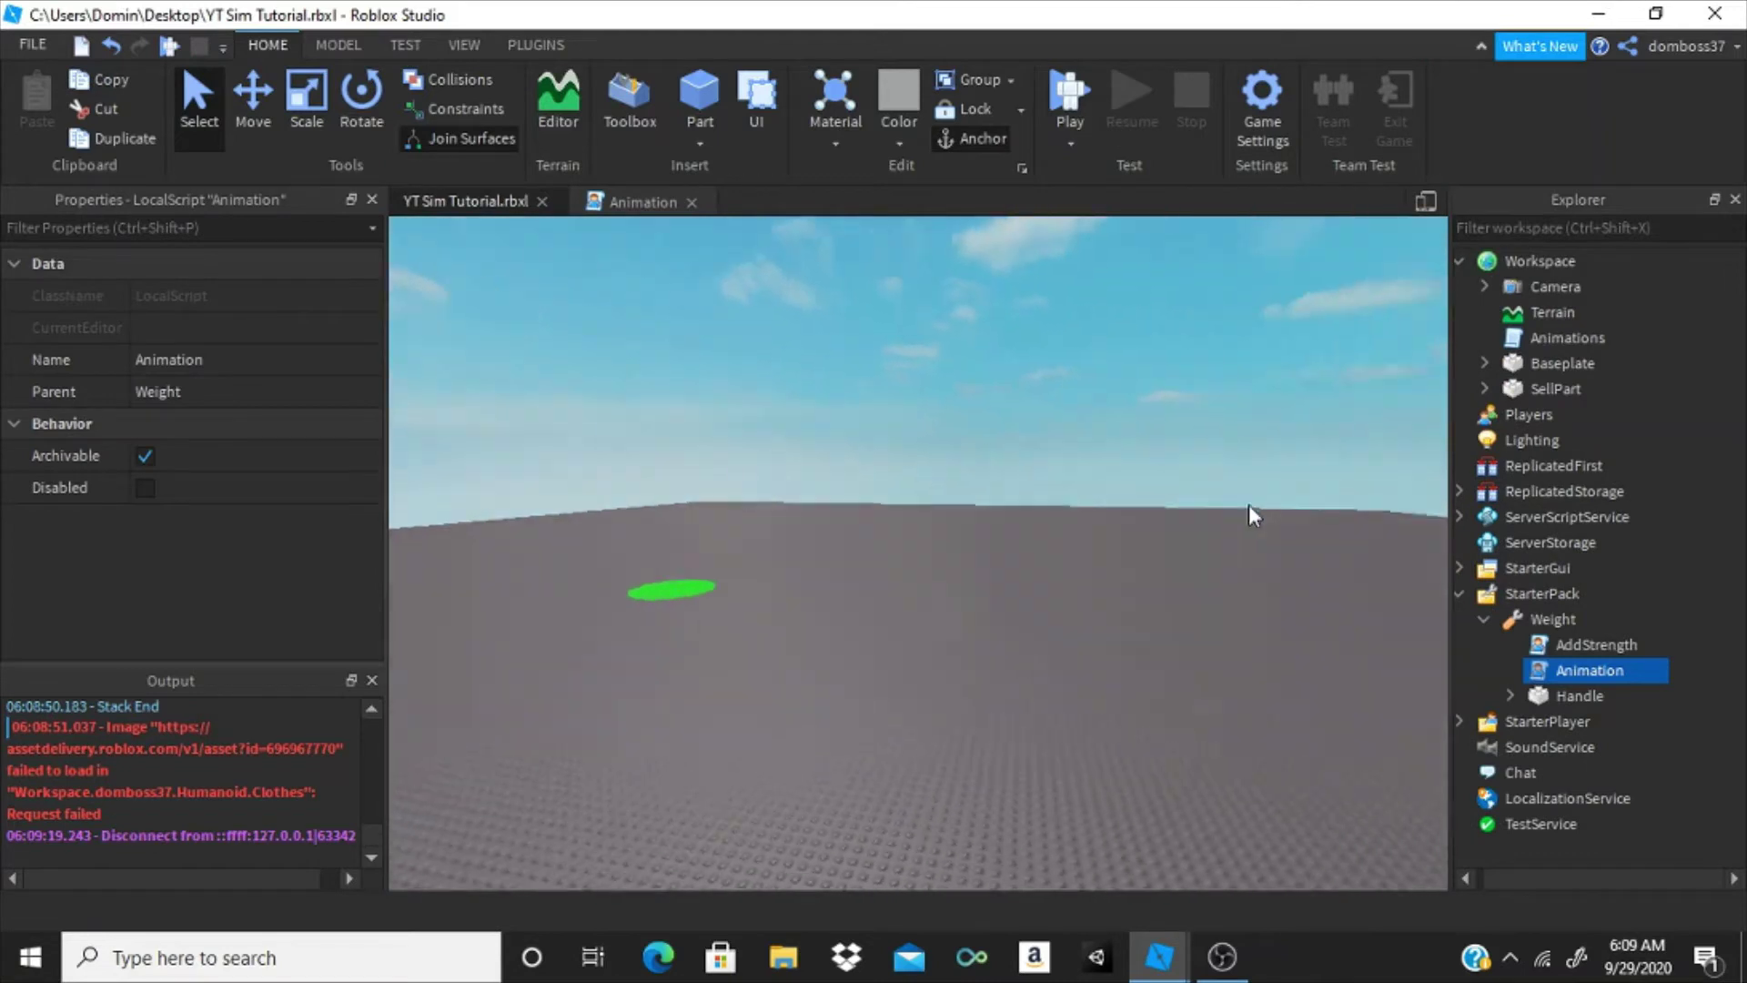
- Insert a ScreenGui into StarterGui
left_click(1461, 593)
left_click(1467, 569)
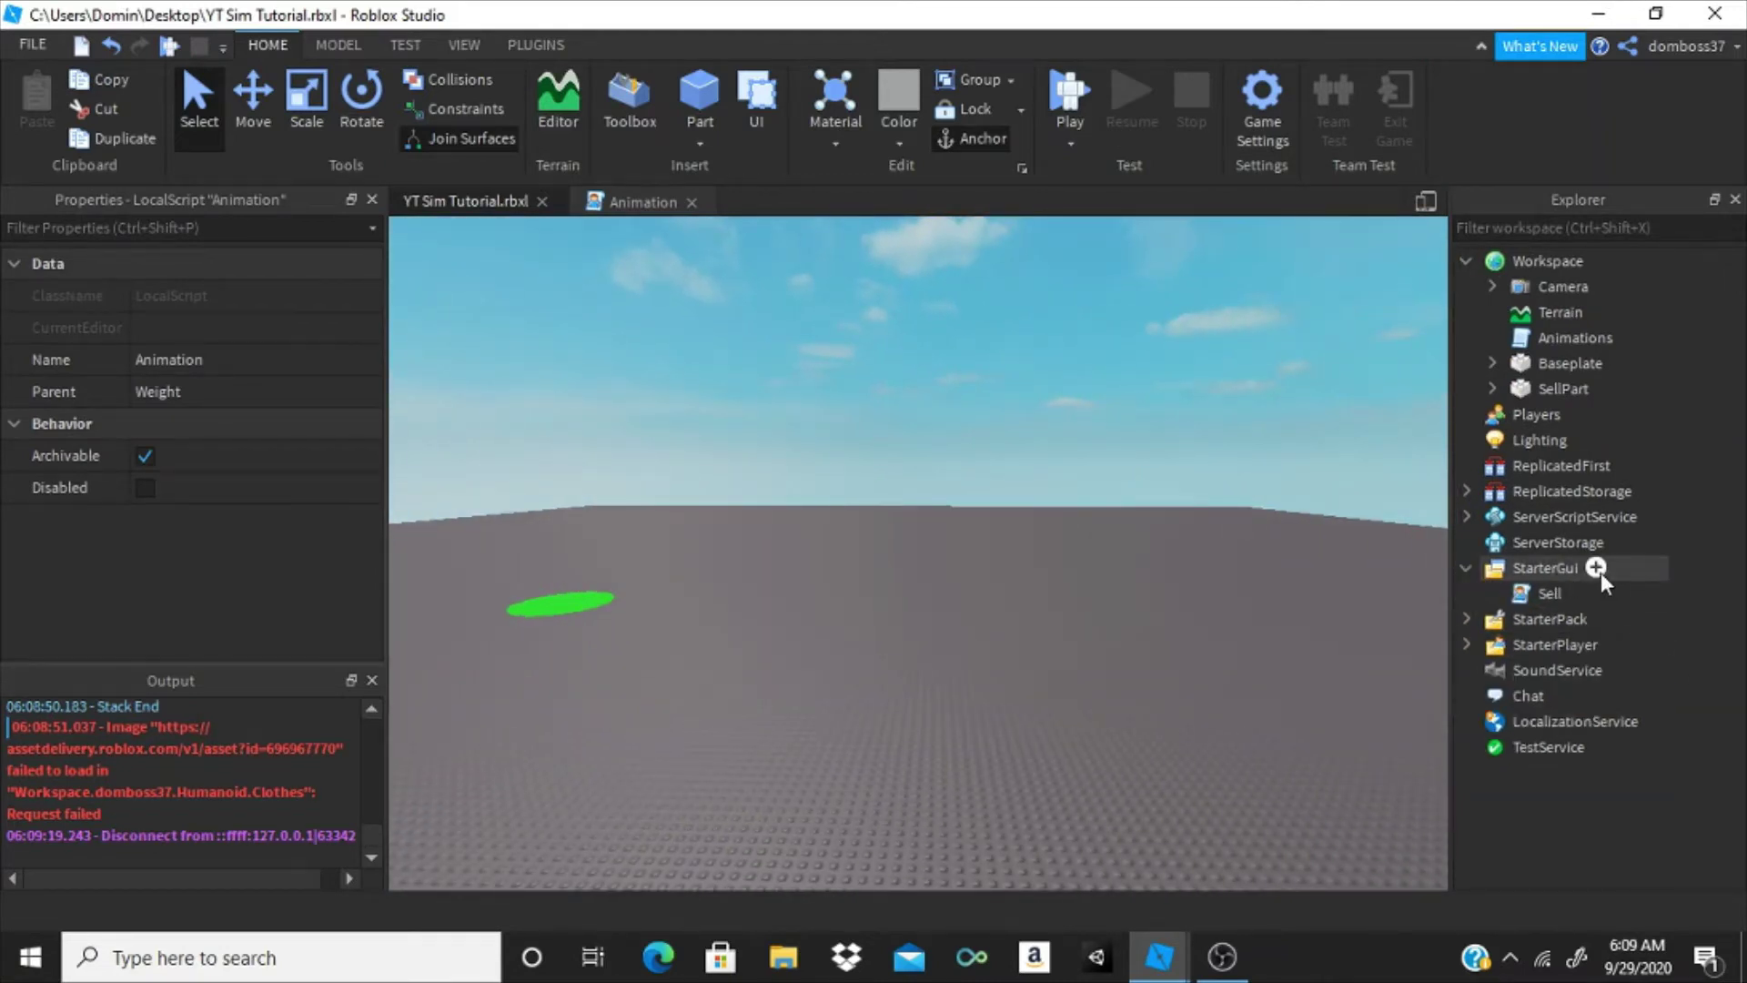
left_click(1597, 567)
left_click(1564, 443)
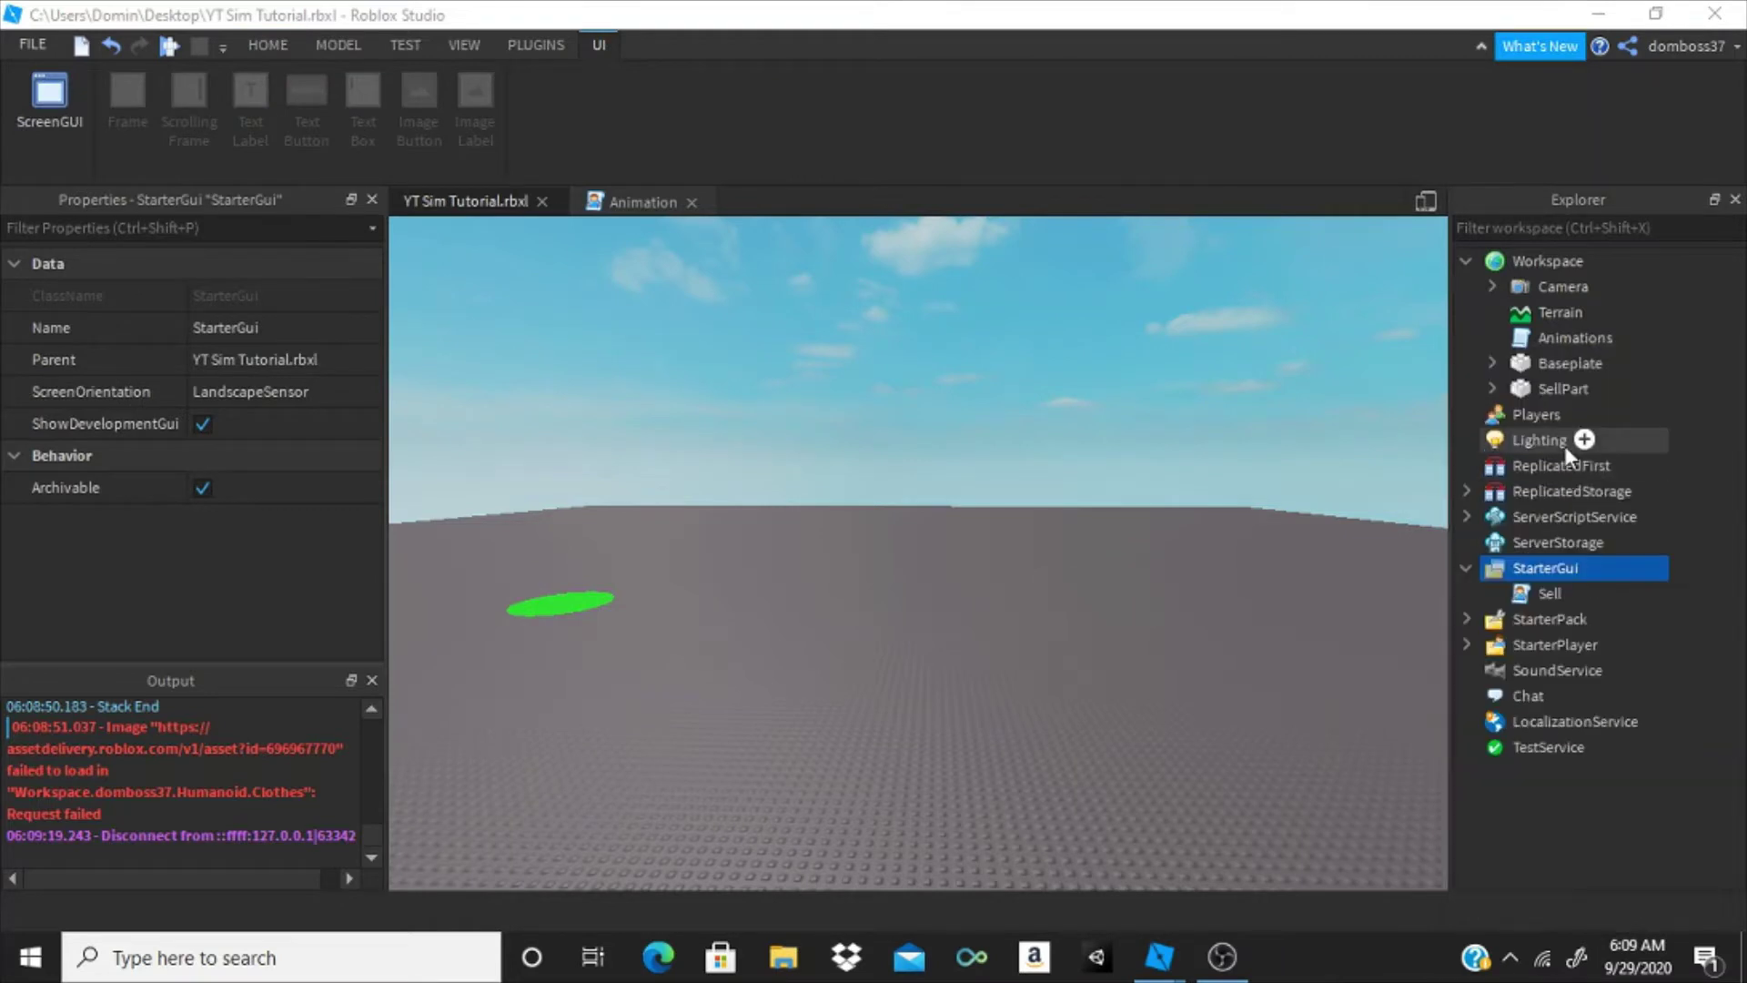
left_click(1595, 567)
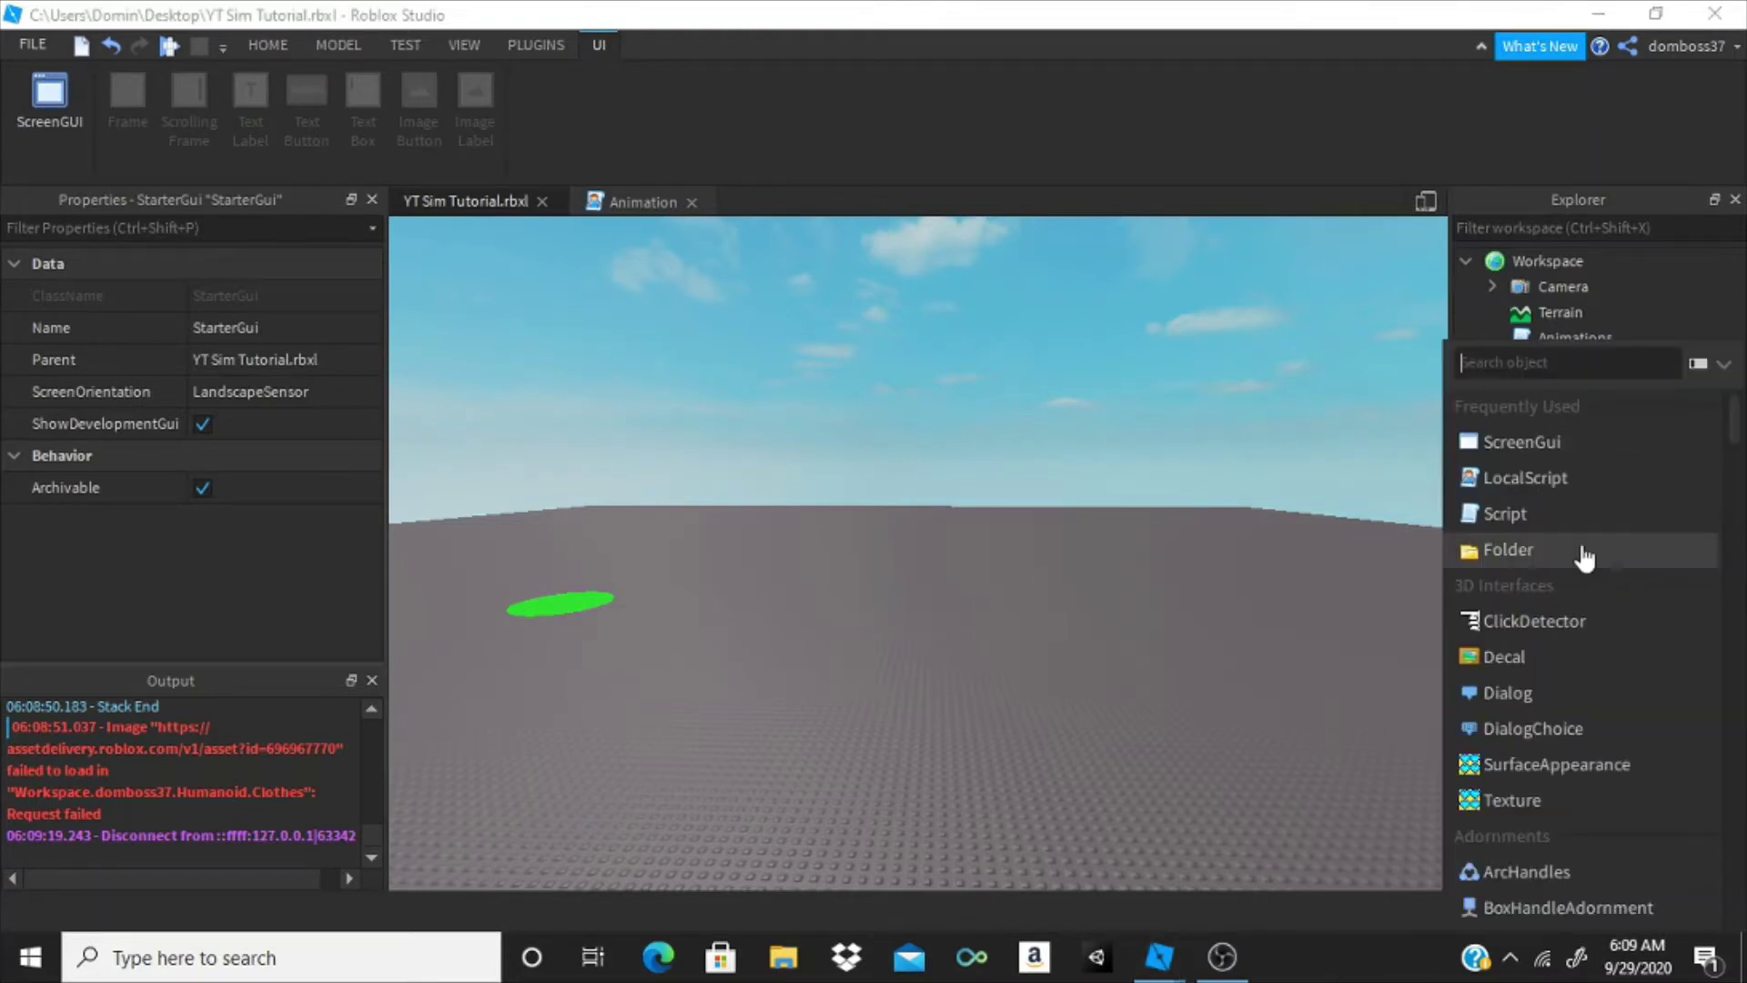
left_click(1511, 442)
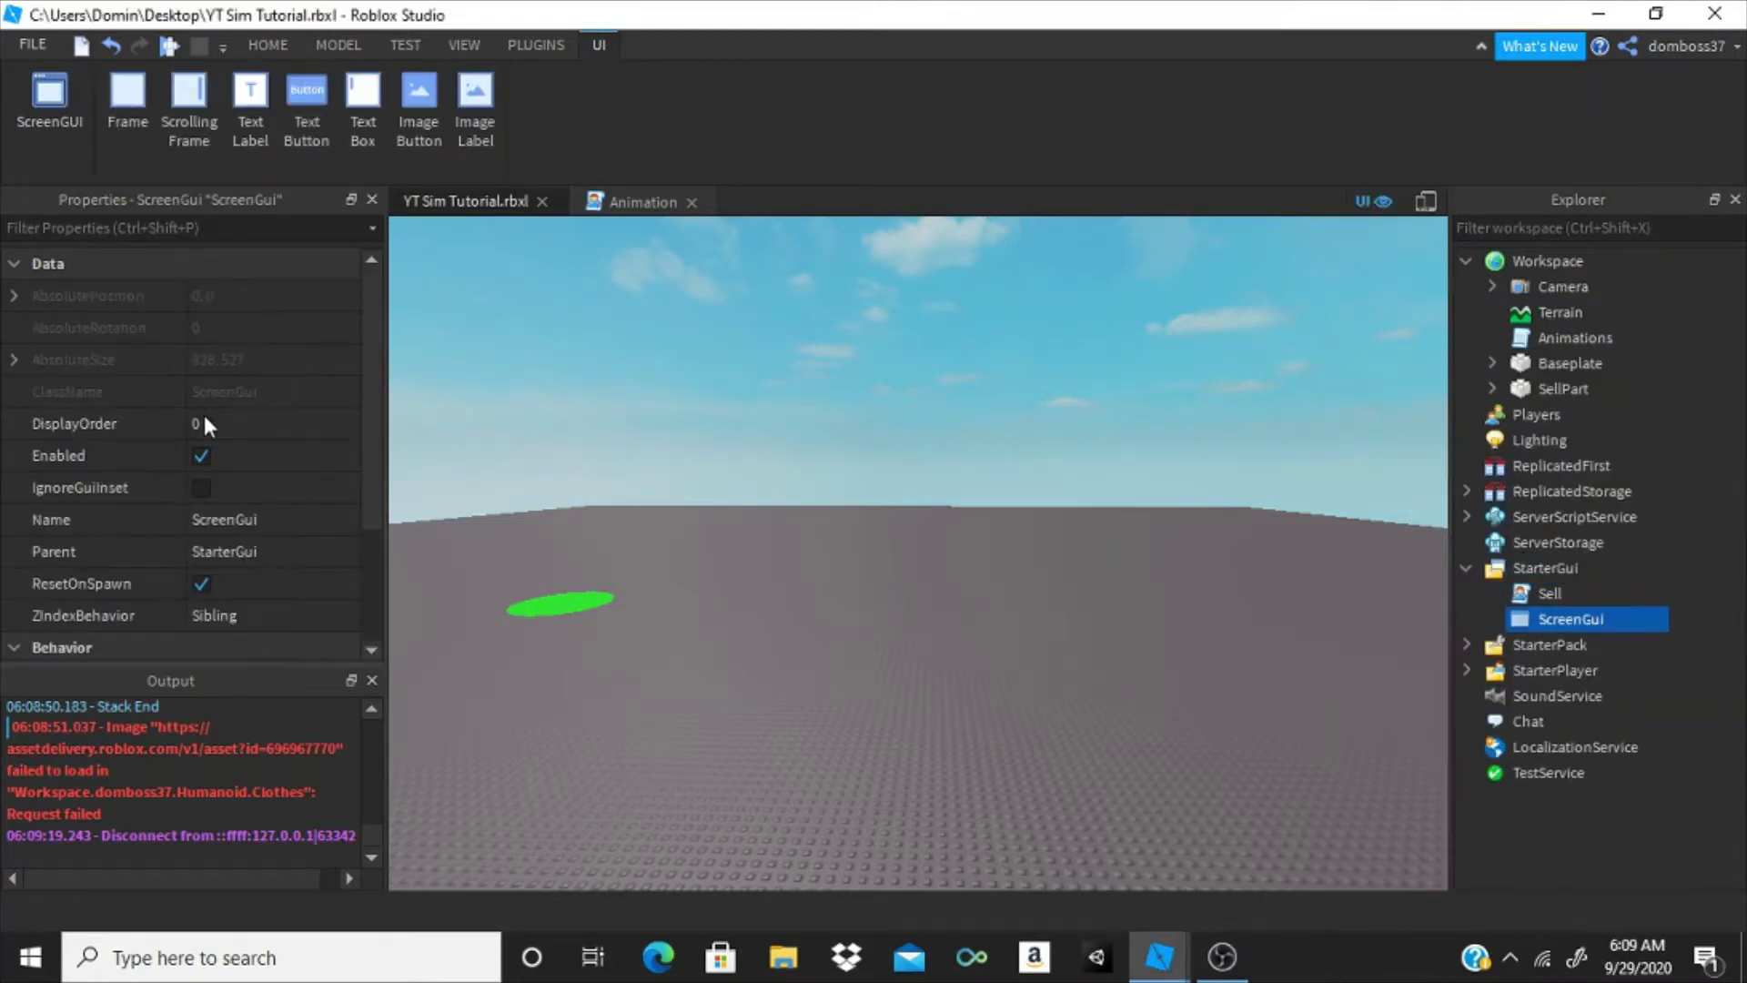
- Rename the new ScreenGui to HUD
left_click(259, 521)
type("HUF")
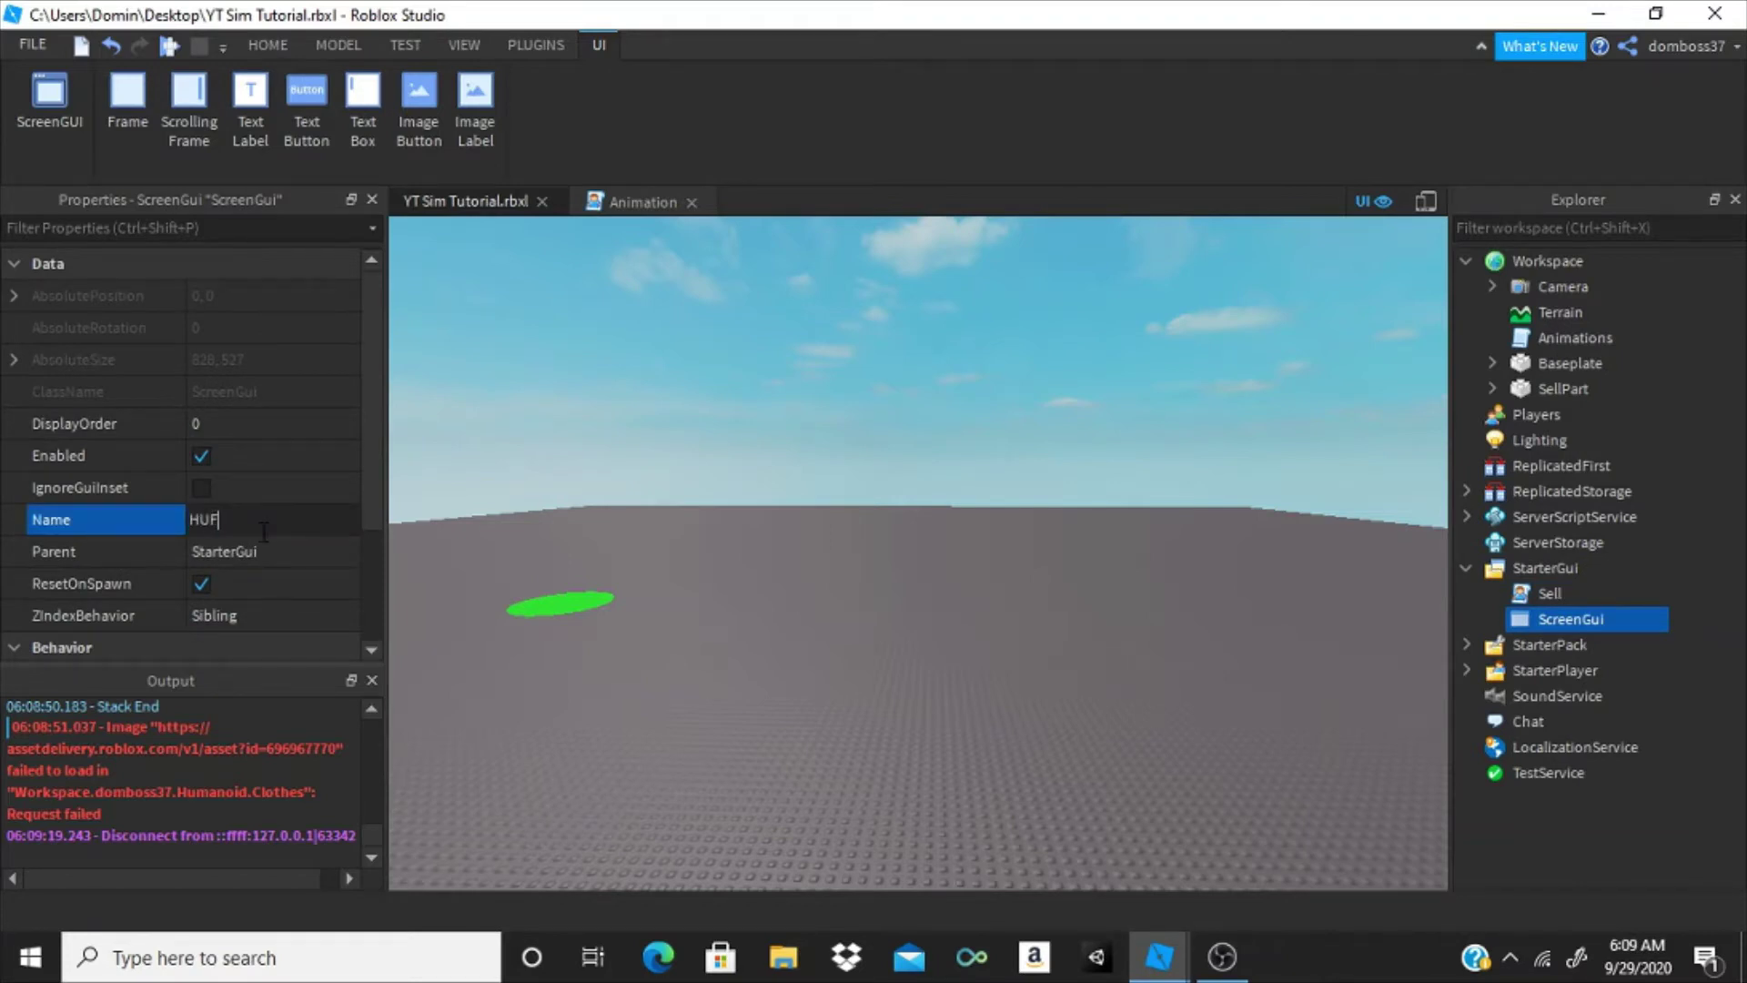
type("D")
key("Return")
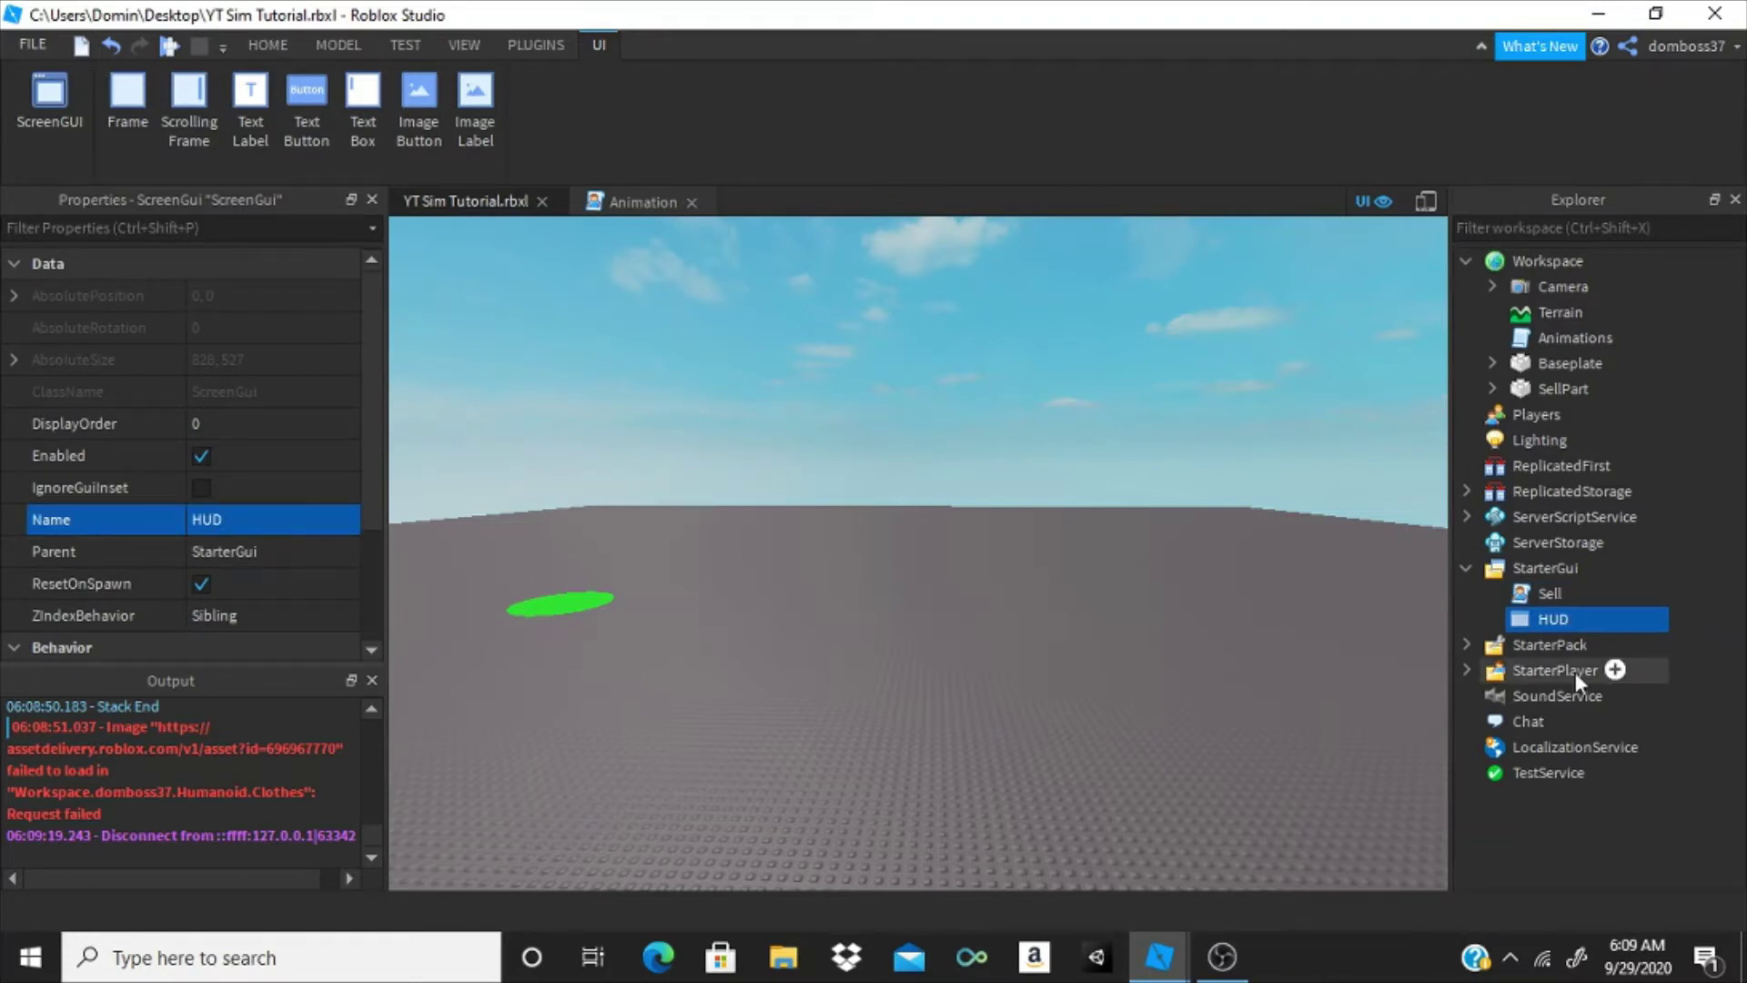
- Insert a TextLabel into HUD and place it at the viewport's left edge, at about {0.011, 0},{0.355, 0}
left_click(1593, 615)
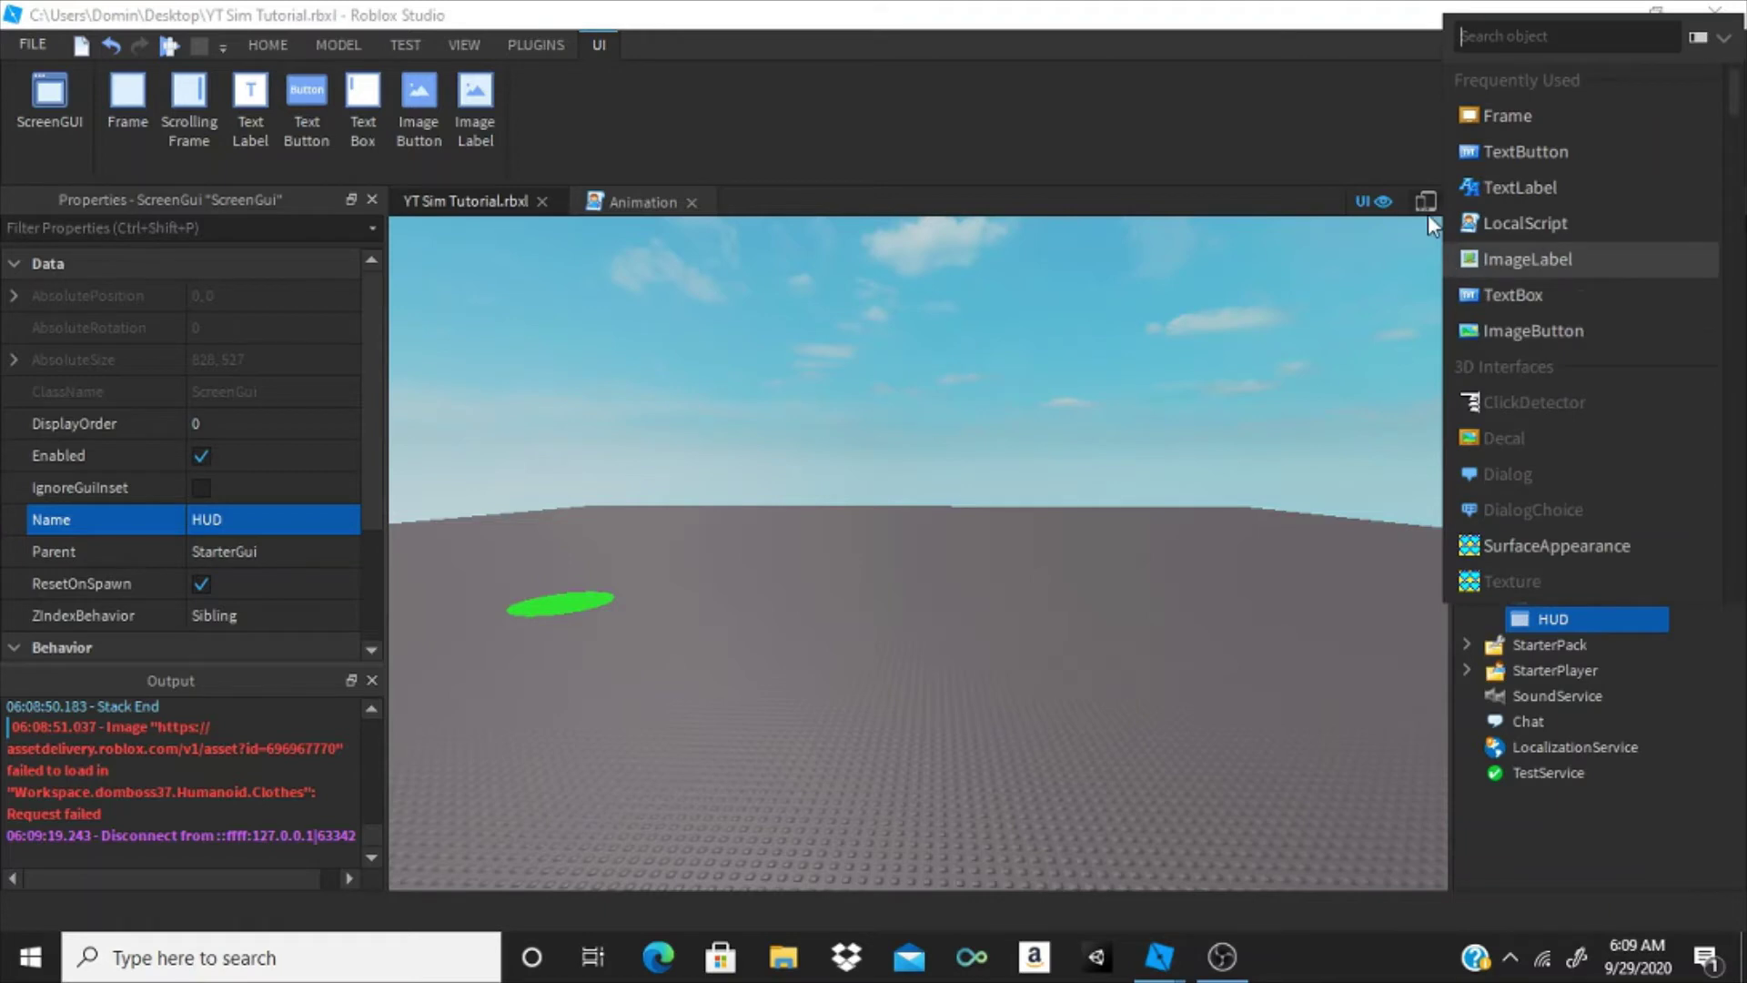
left_click(1518, 188)
left_click_drag(579, 254, 603, 489)
- Set the TextLabel's size to {0.1, 0},{0.1, 0} and widen it to about 143 pixels
scroll(119, 546, "down", 5)
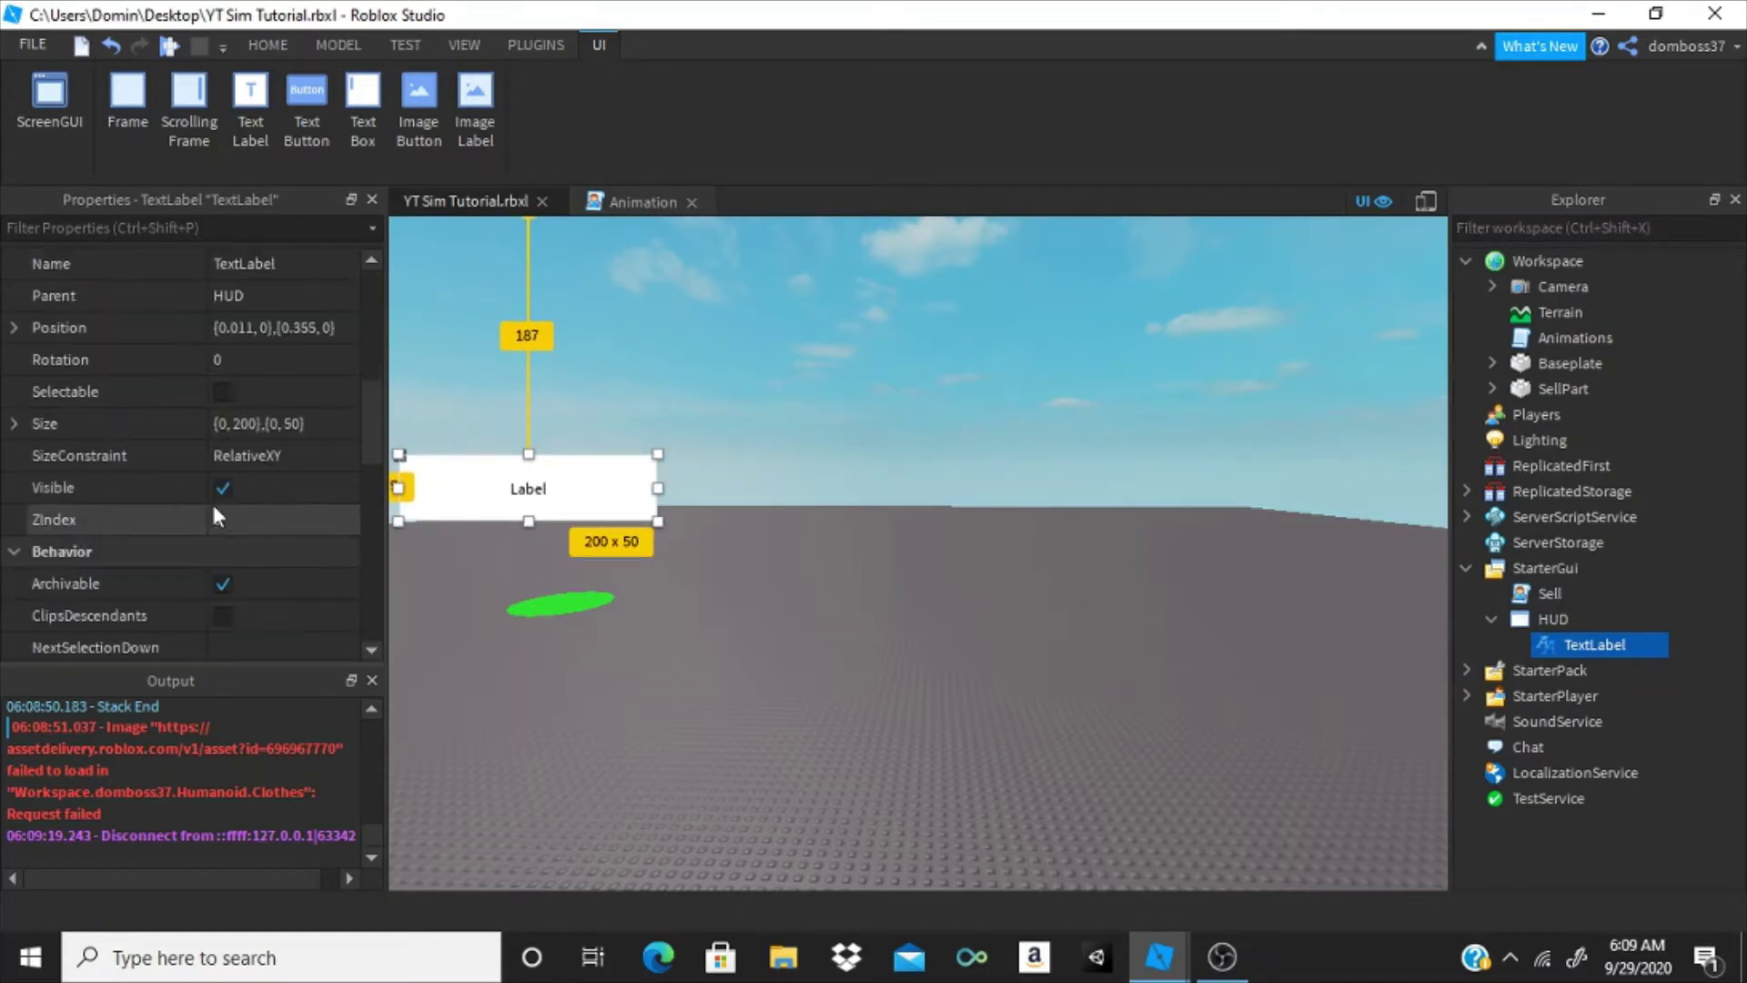
left_click(254, 415)
type("0.1,0,0.1,0")
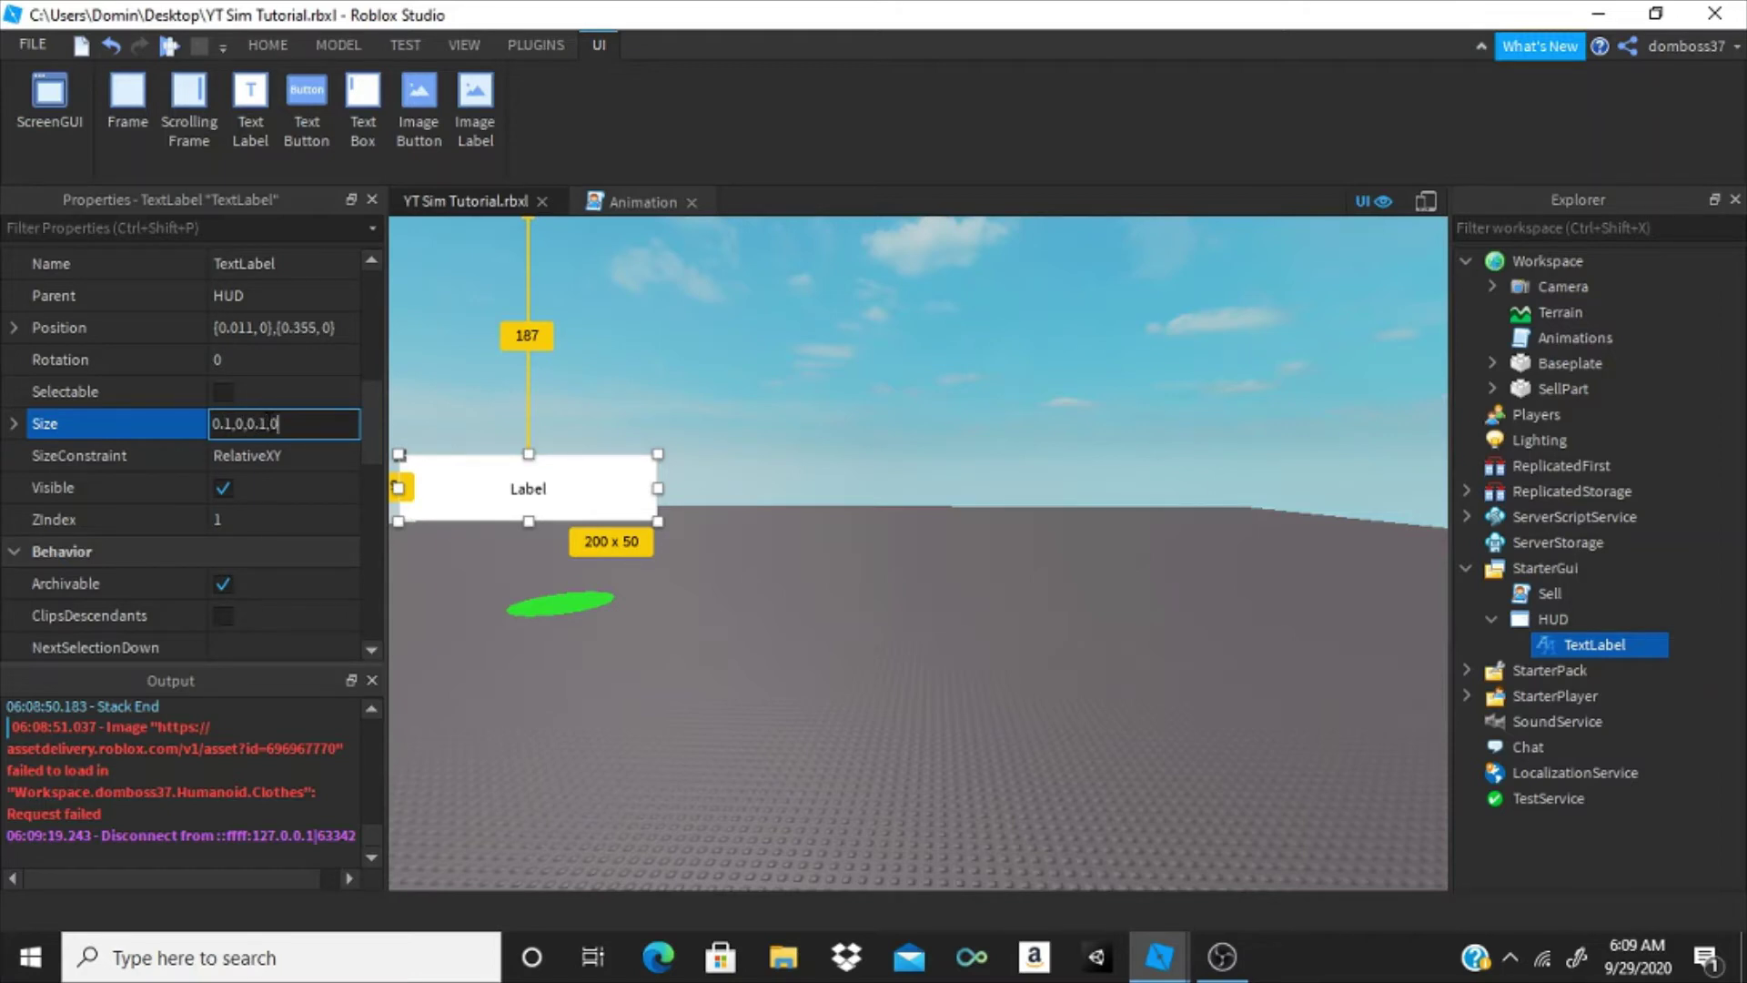
key("Return")
left_click_drag(510, 488, 586, 492)
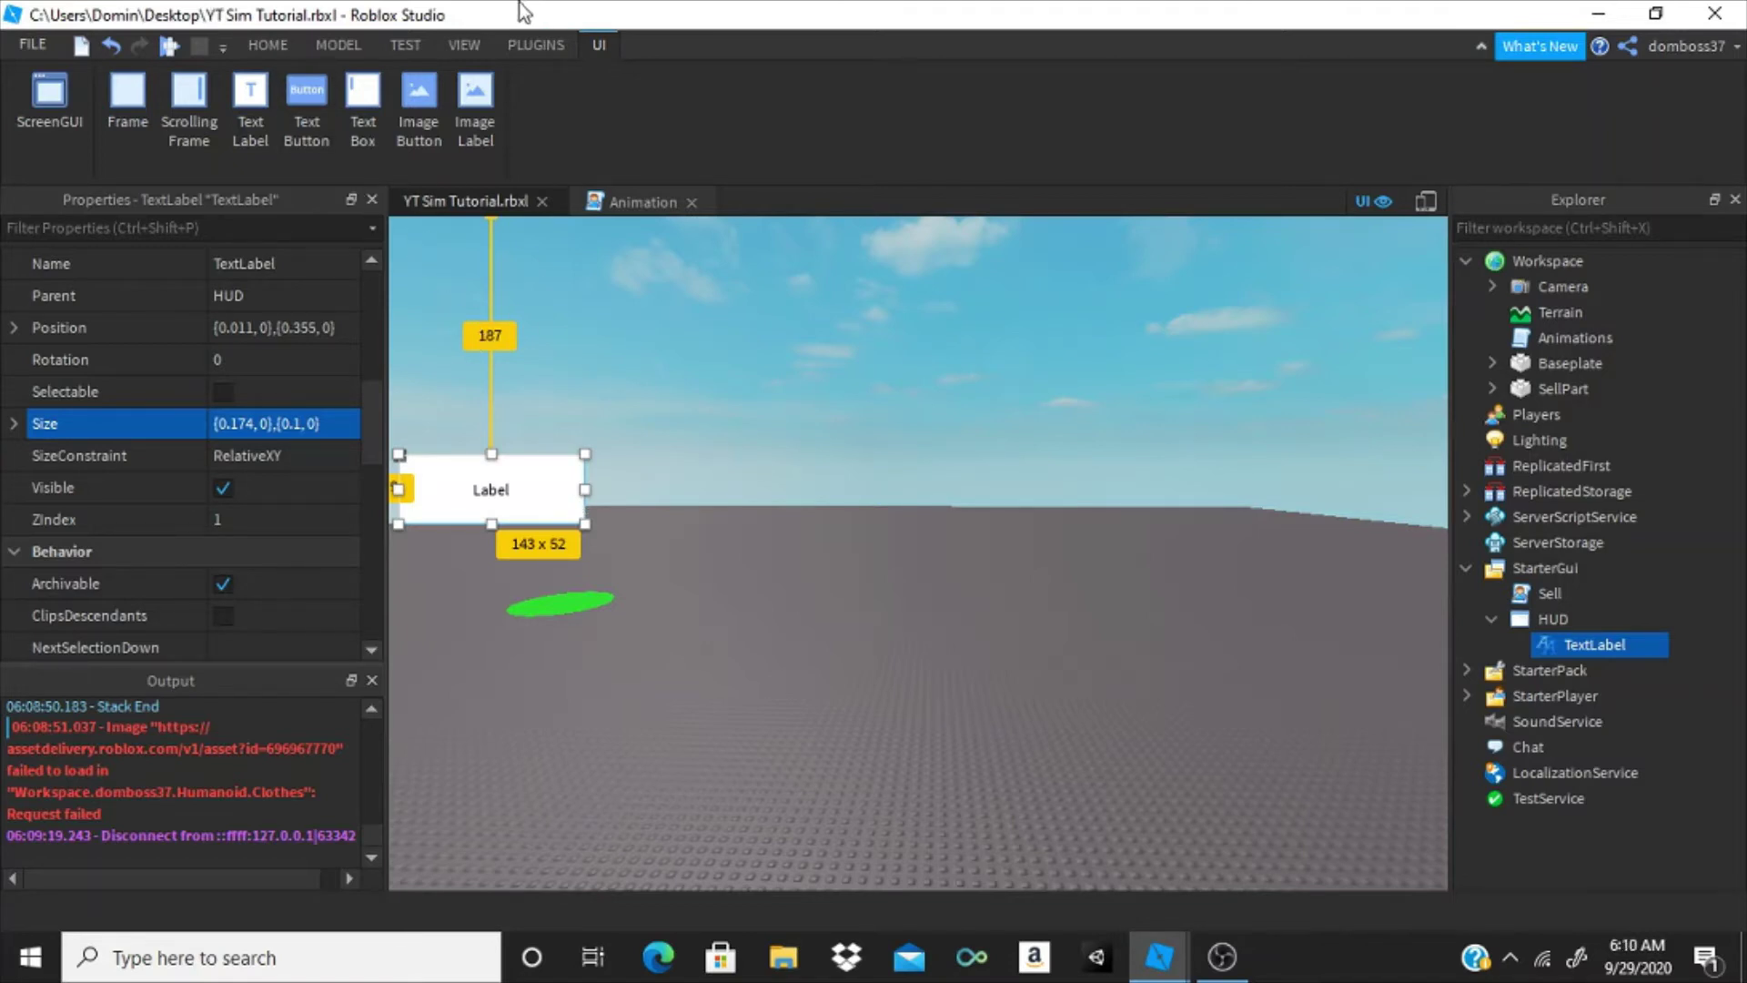
- Round the TextLabel's corners with the Roundify plugin at size 12 and close the plugin's settings
left_click(533, 45)
left_click(421, 102)
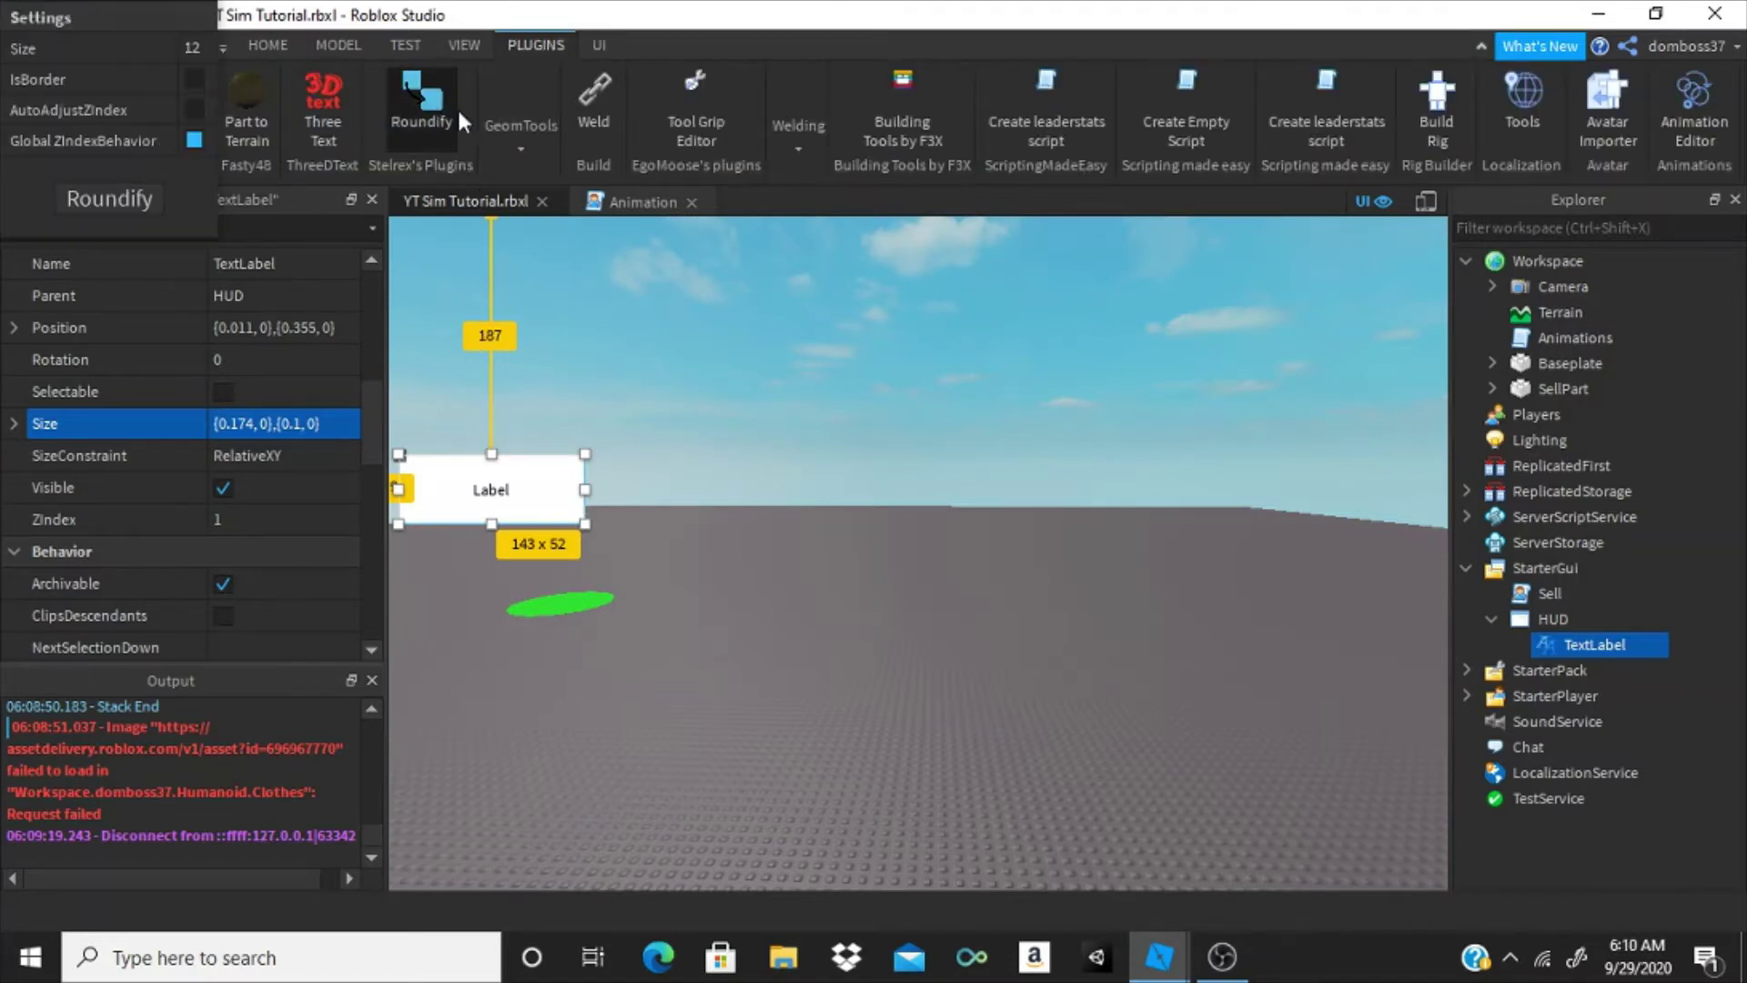
left_click(135, 209)
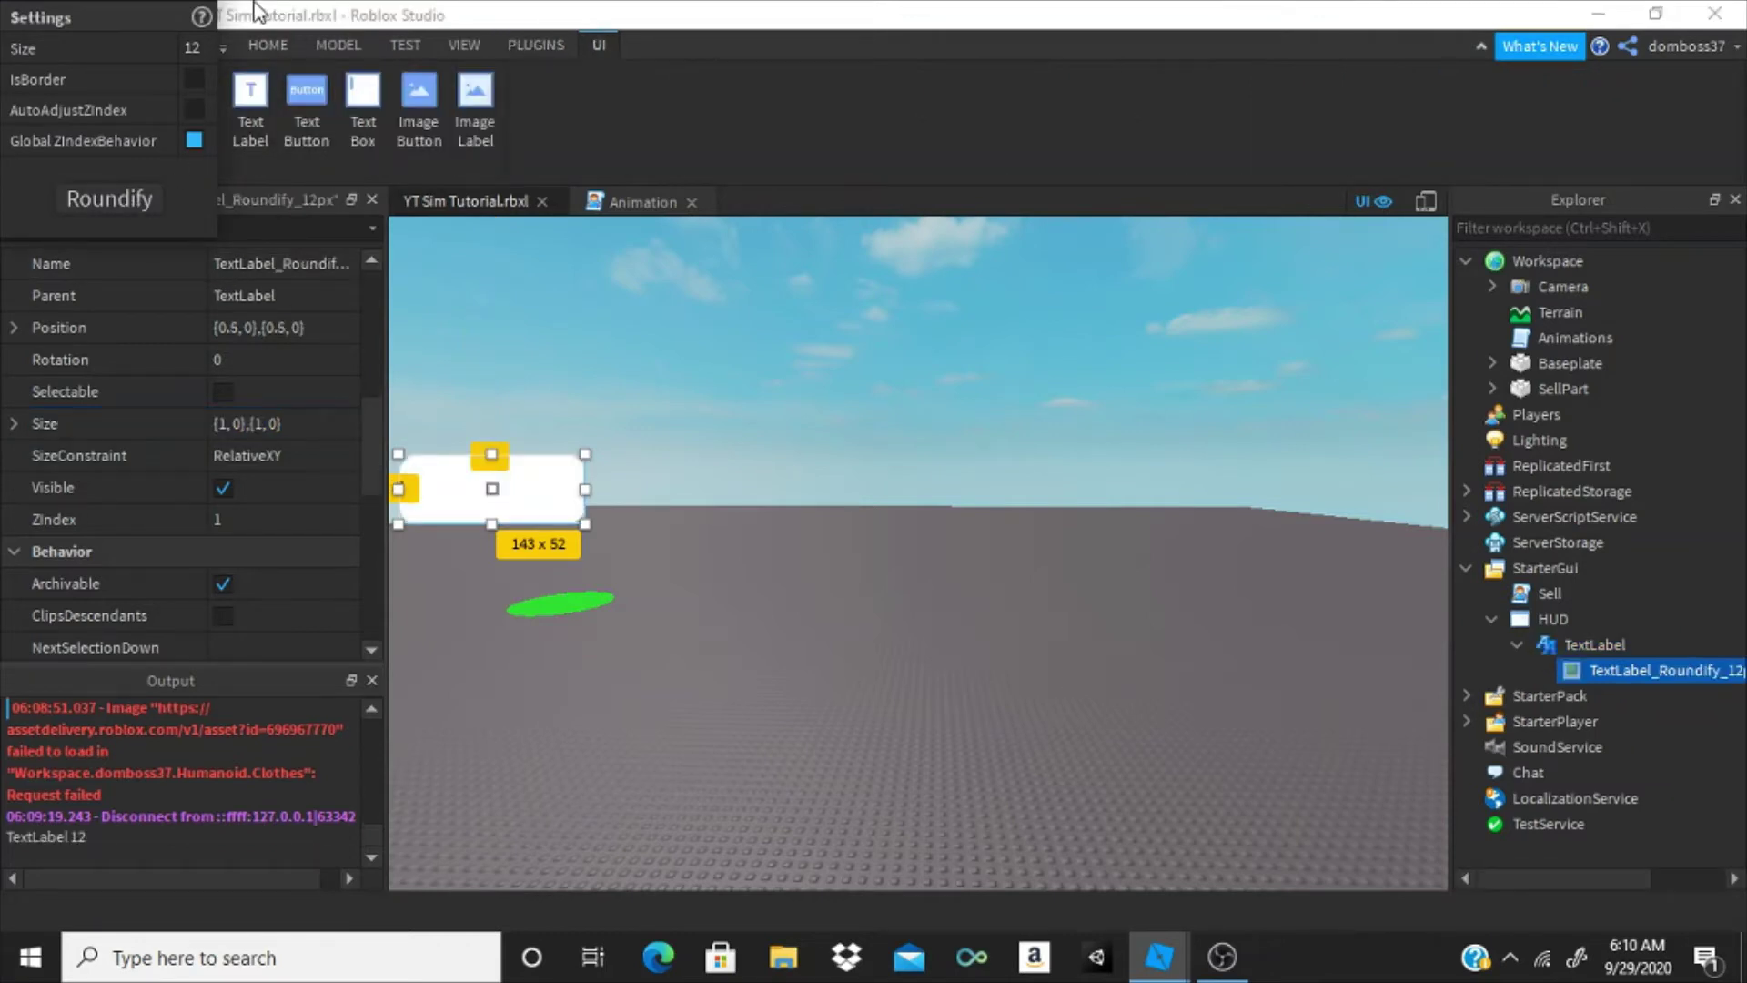
left_click(556, 48)
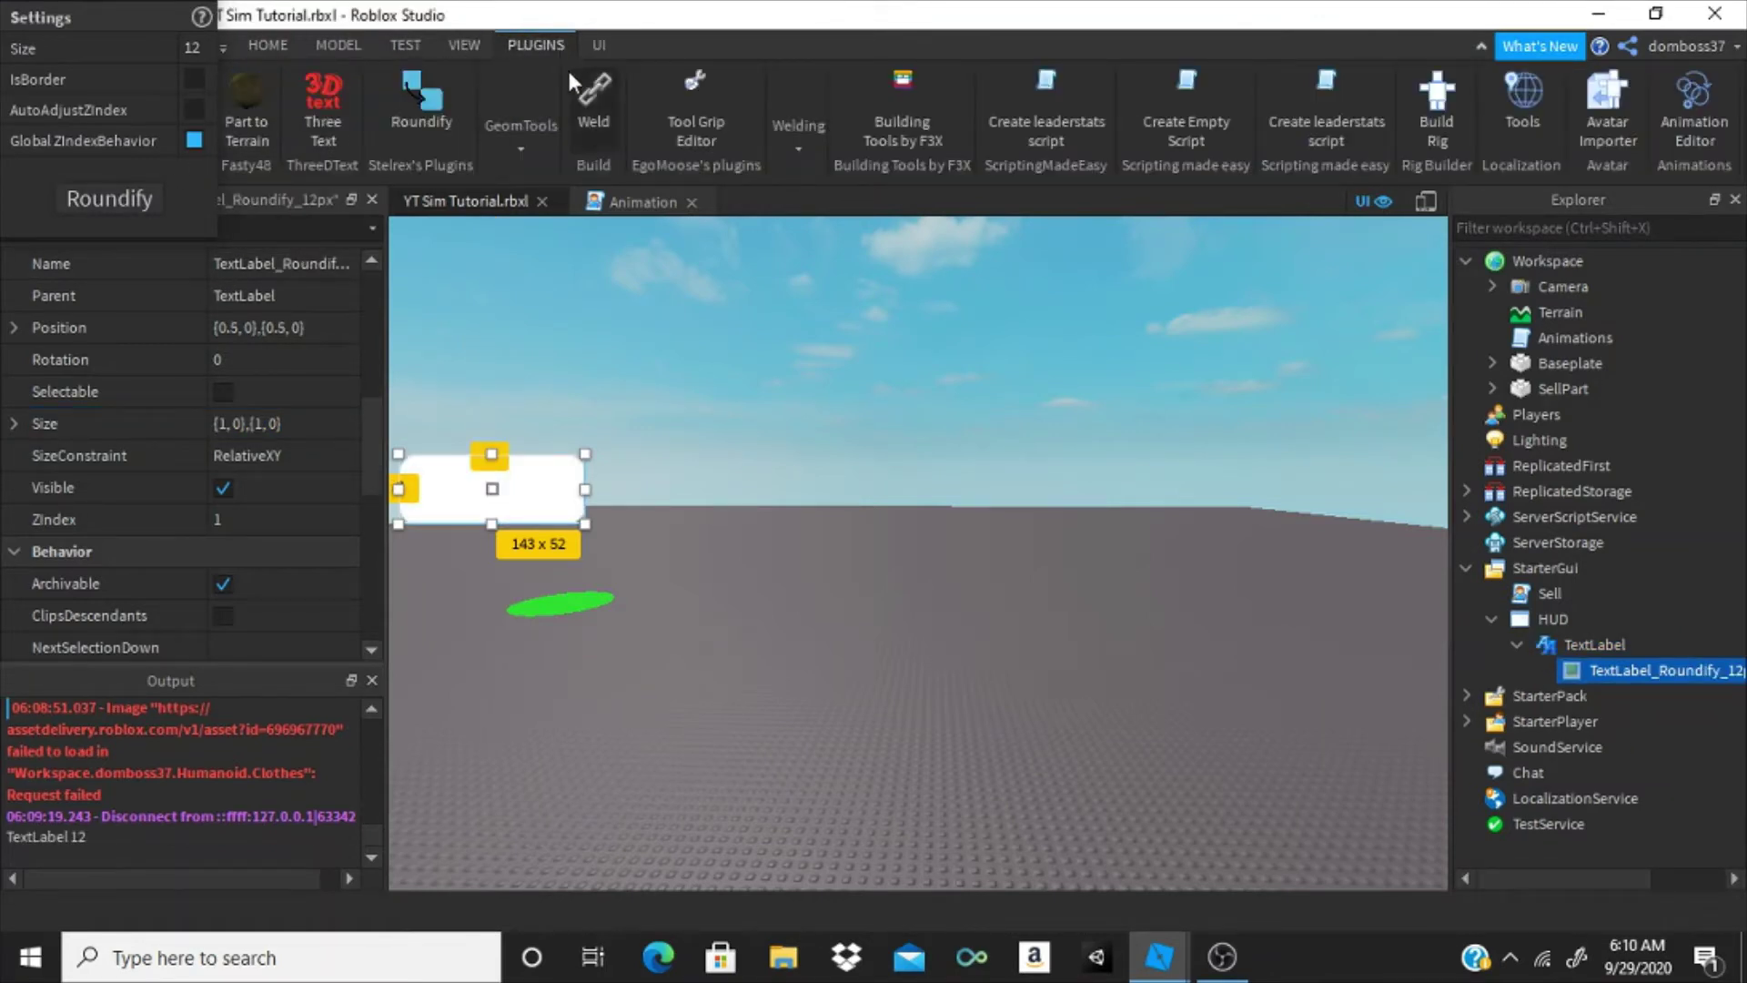
left_click(428, 114)
left_click(597, 45)
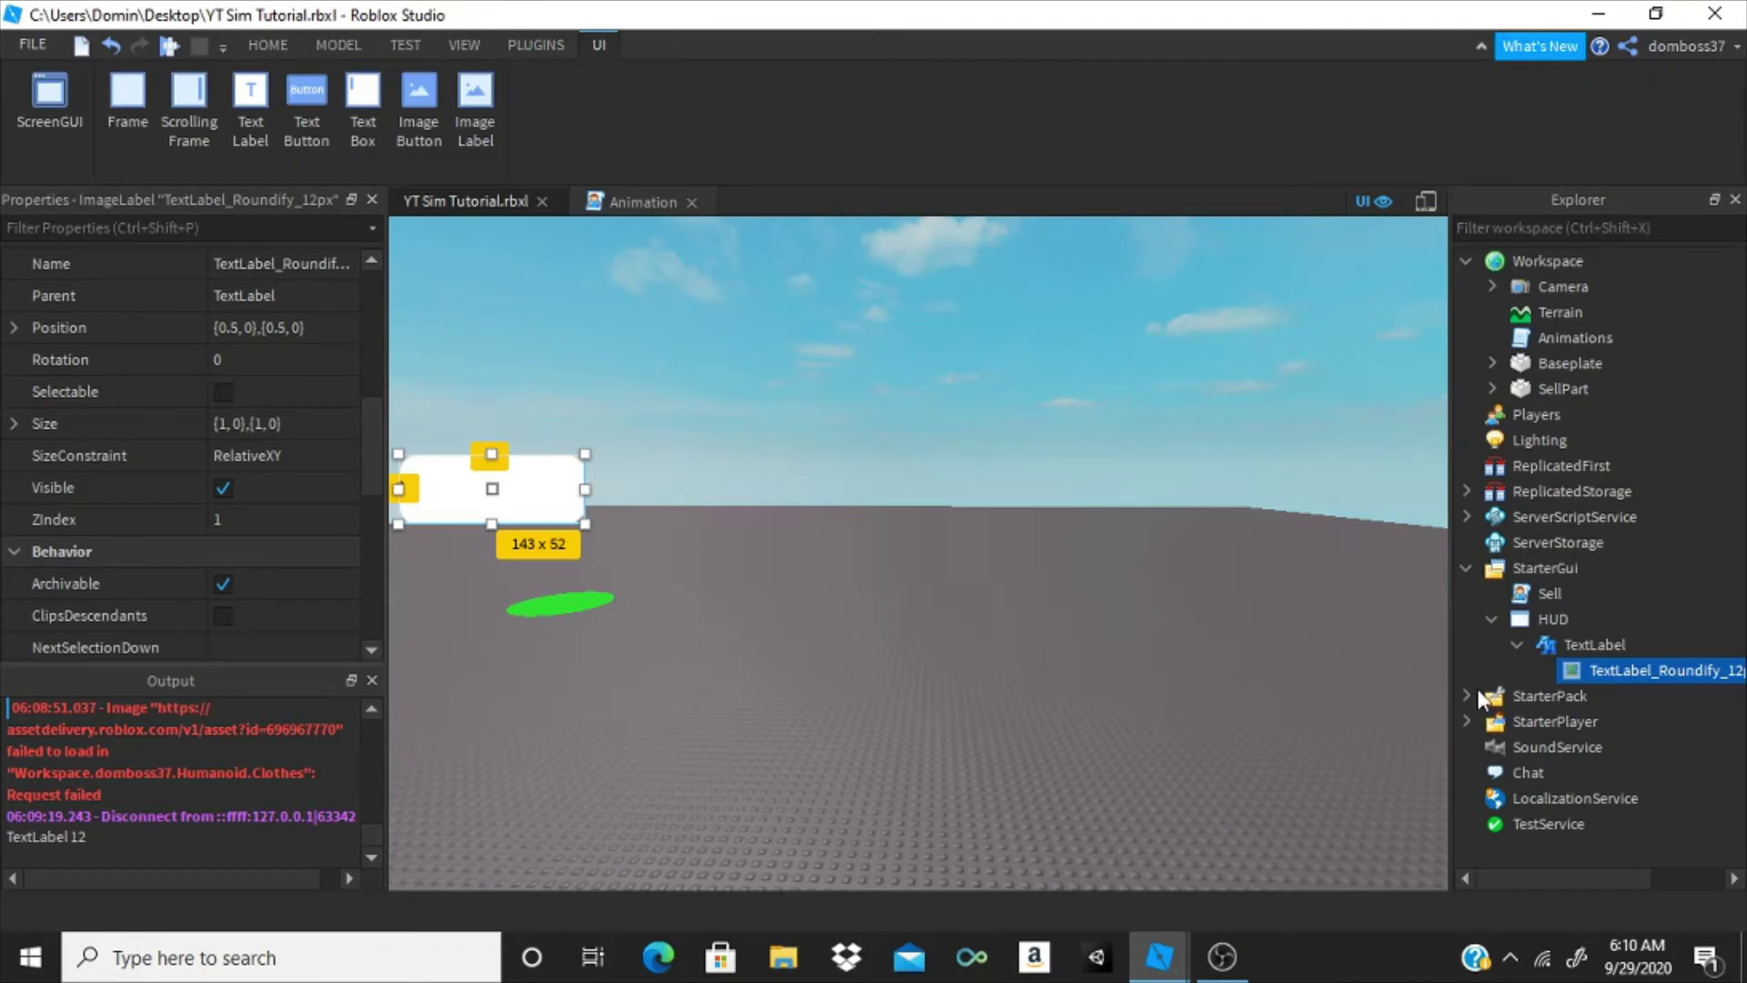
- Set the TextLabel's ZIndex to 3
left_click(1595, 645)
left_click(276, 521)
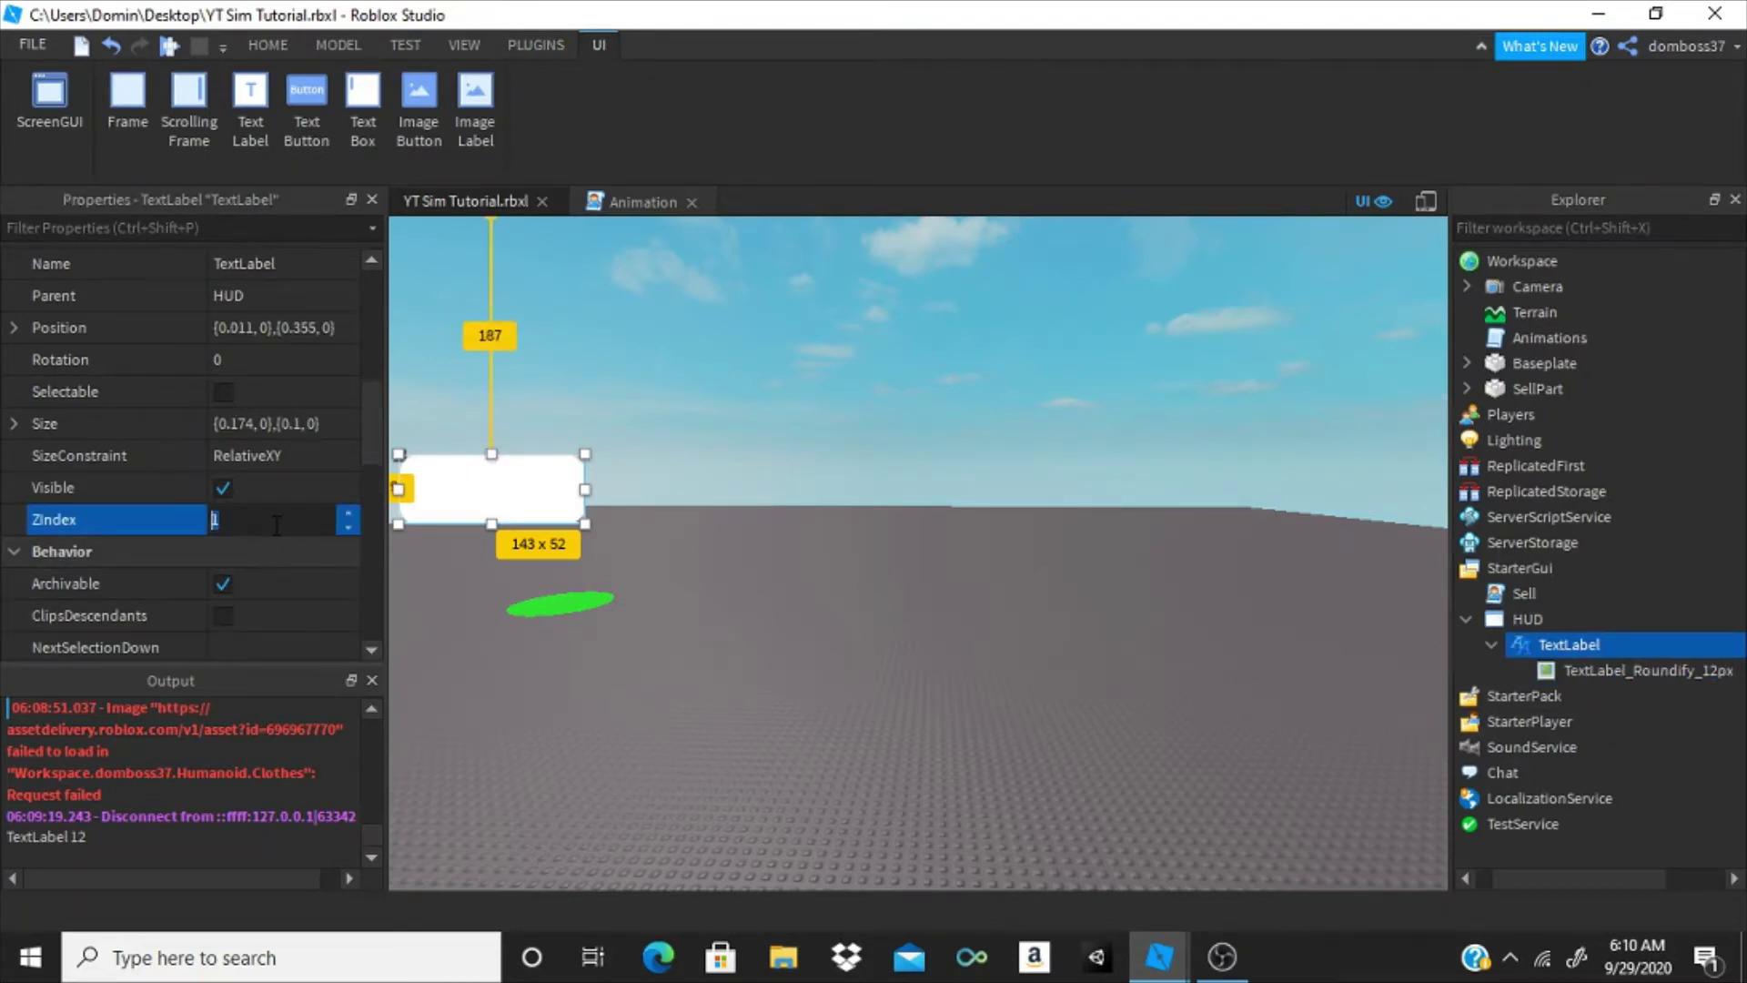
type("5")
key("Return")
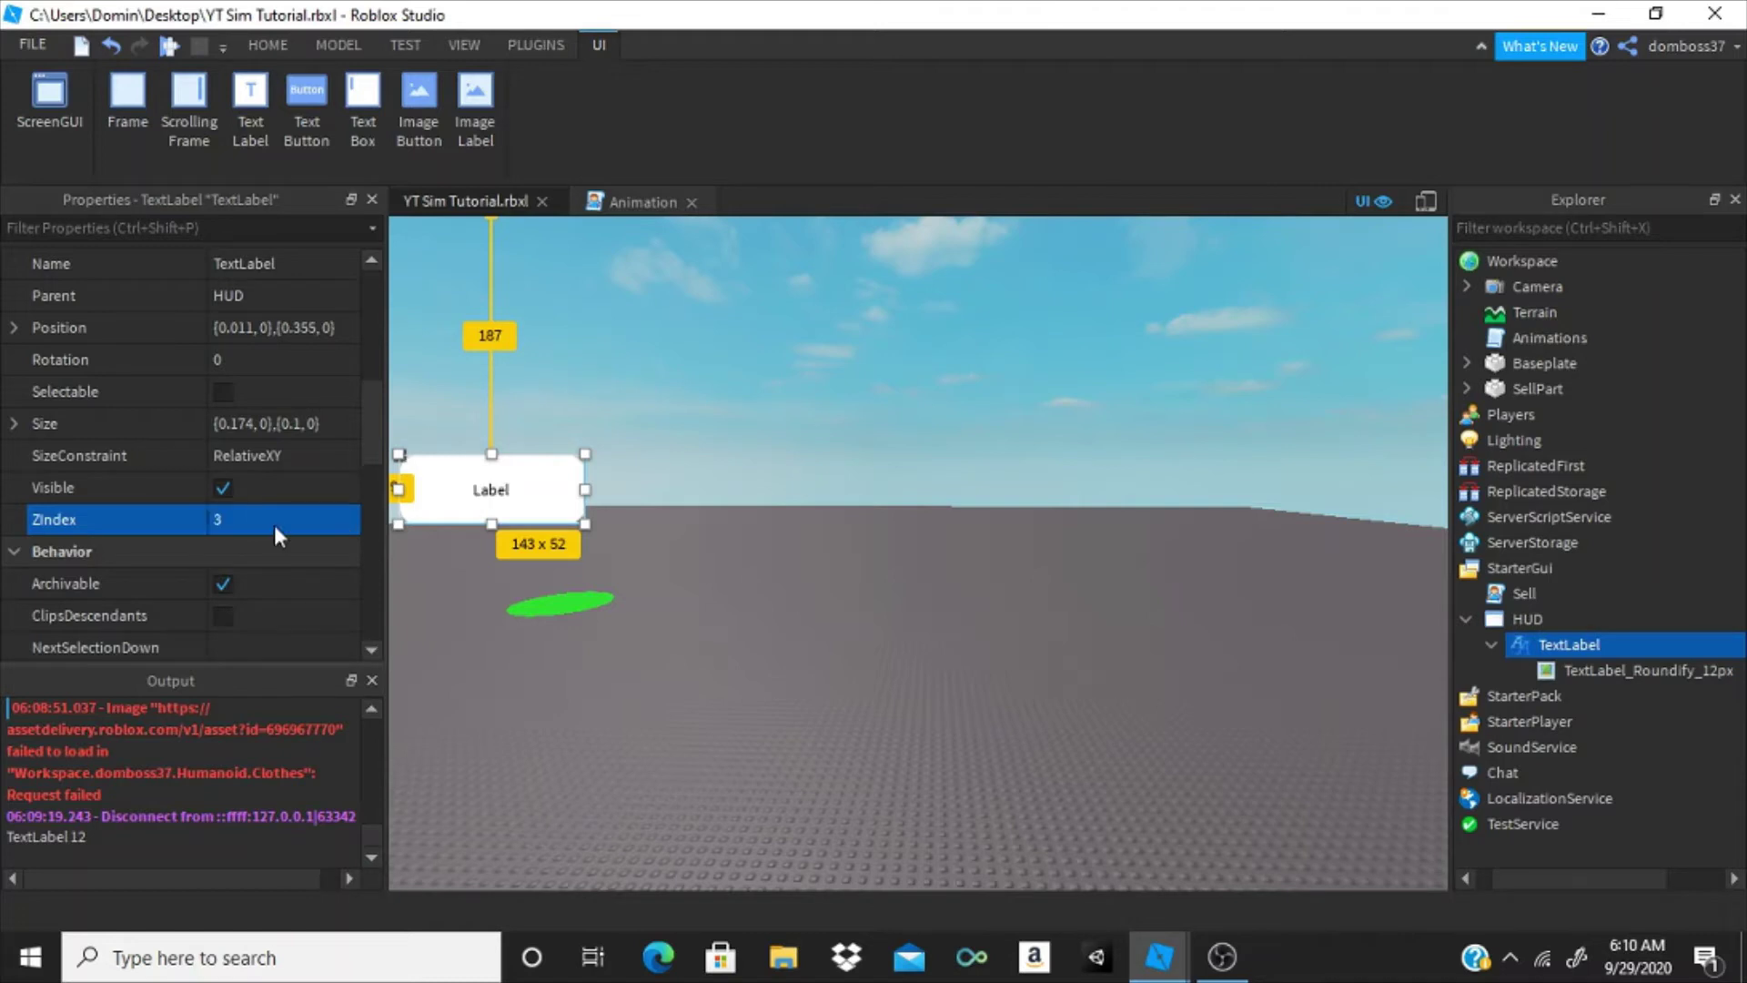
- Turn on TextScaled for the TextLabel and set its font to SourceSansBold
scroll(172, 299, "down", 3)
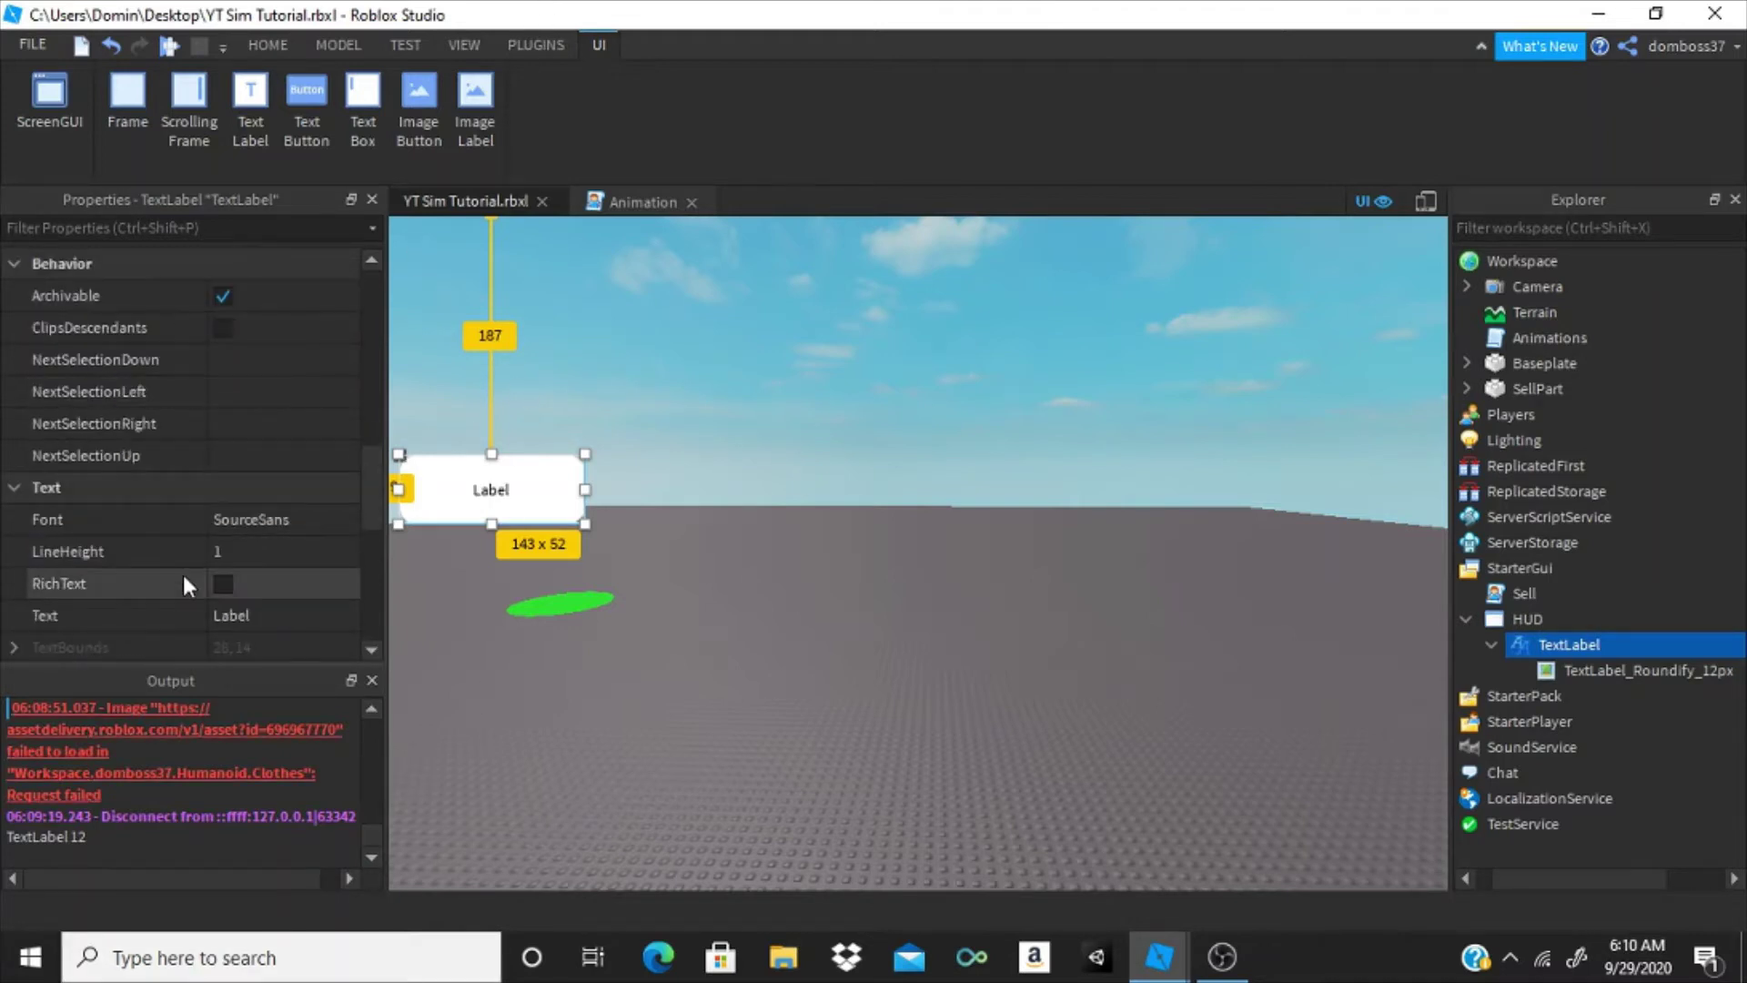
scroll(243, 546, "down", 3)
left_click(221, 455)
left_click(220, 452)
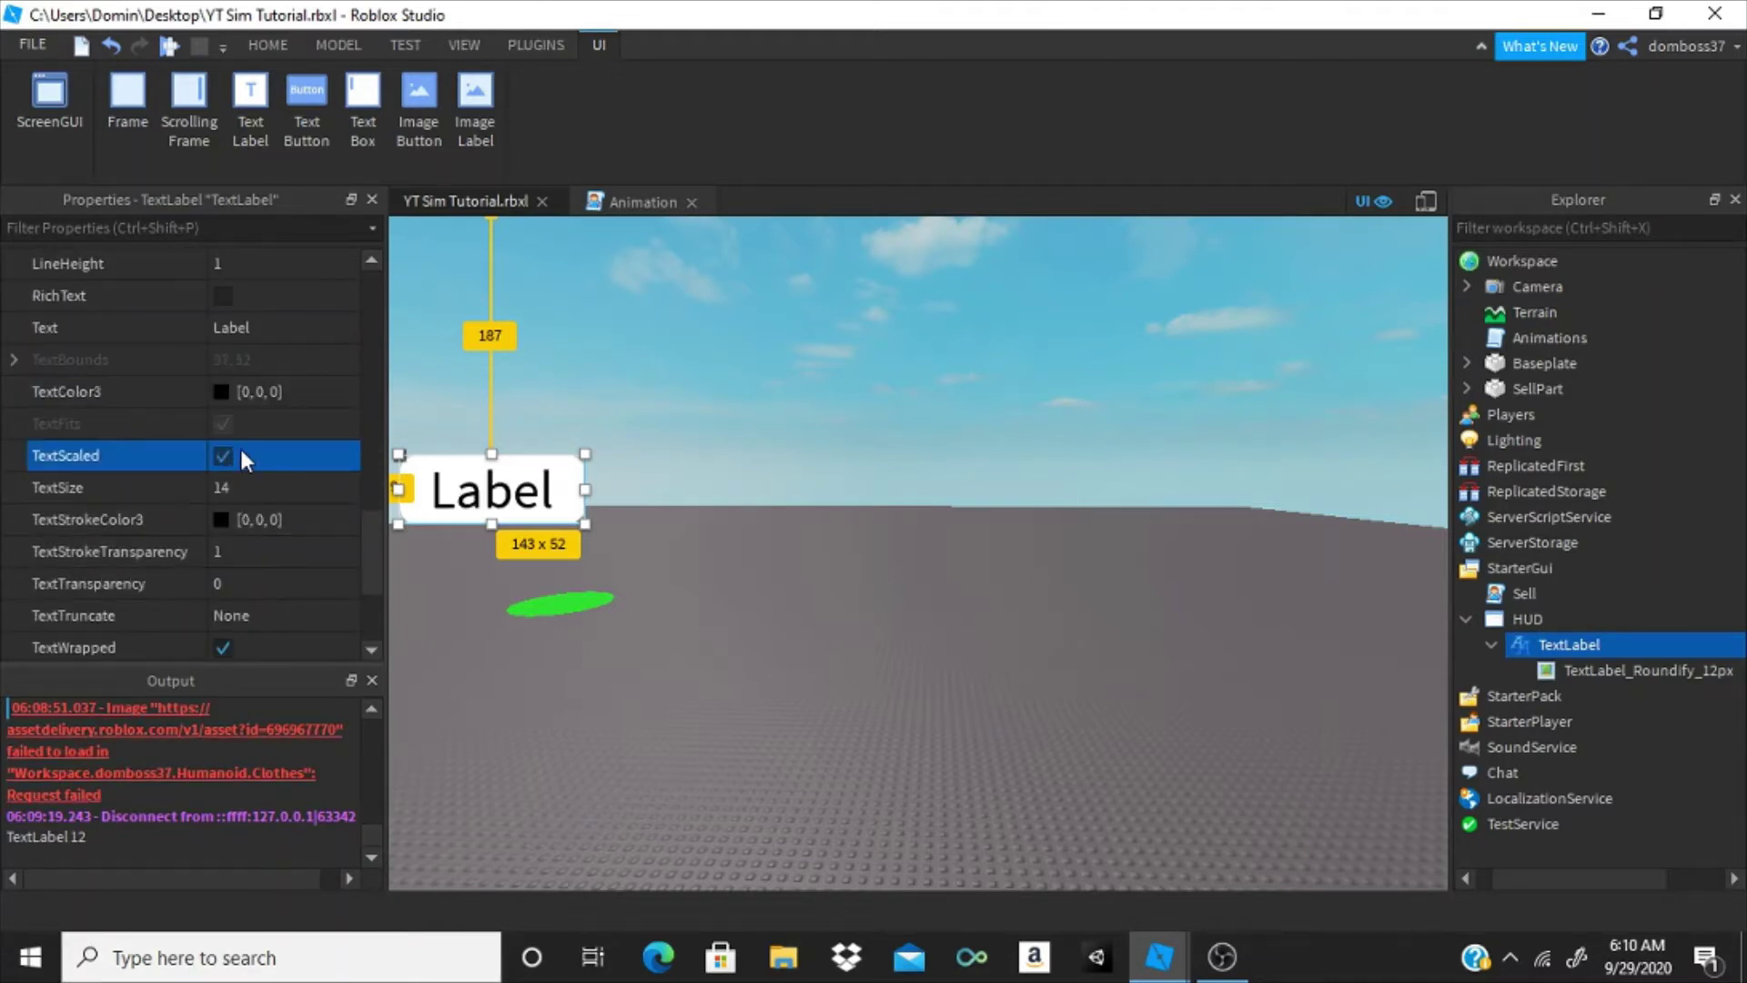
scroll(239, 442, "up", 2)
left_click(244, 426)
scroll(255, 546, "down", 2)
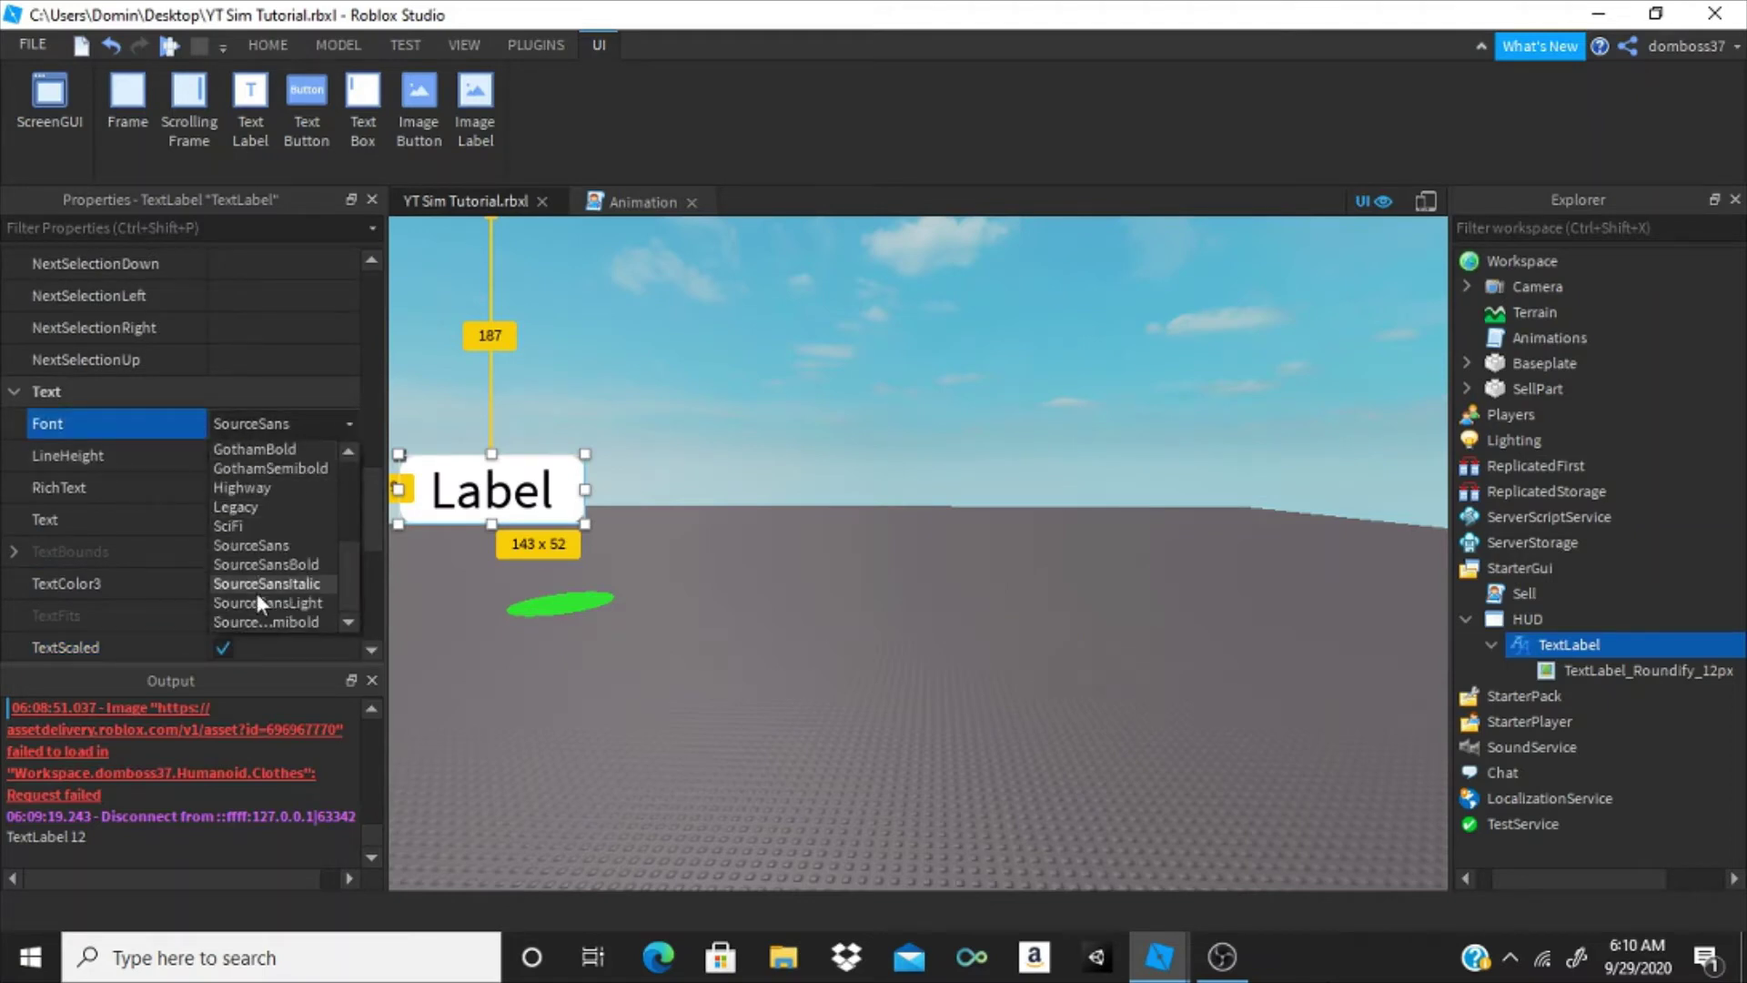
left_click(264, 567)
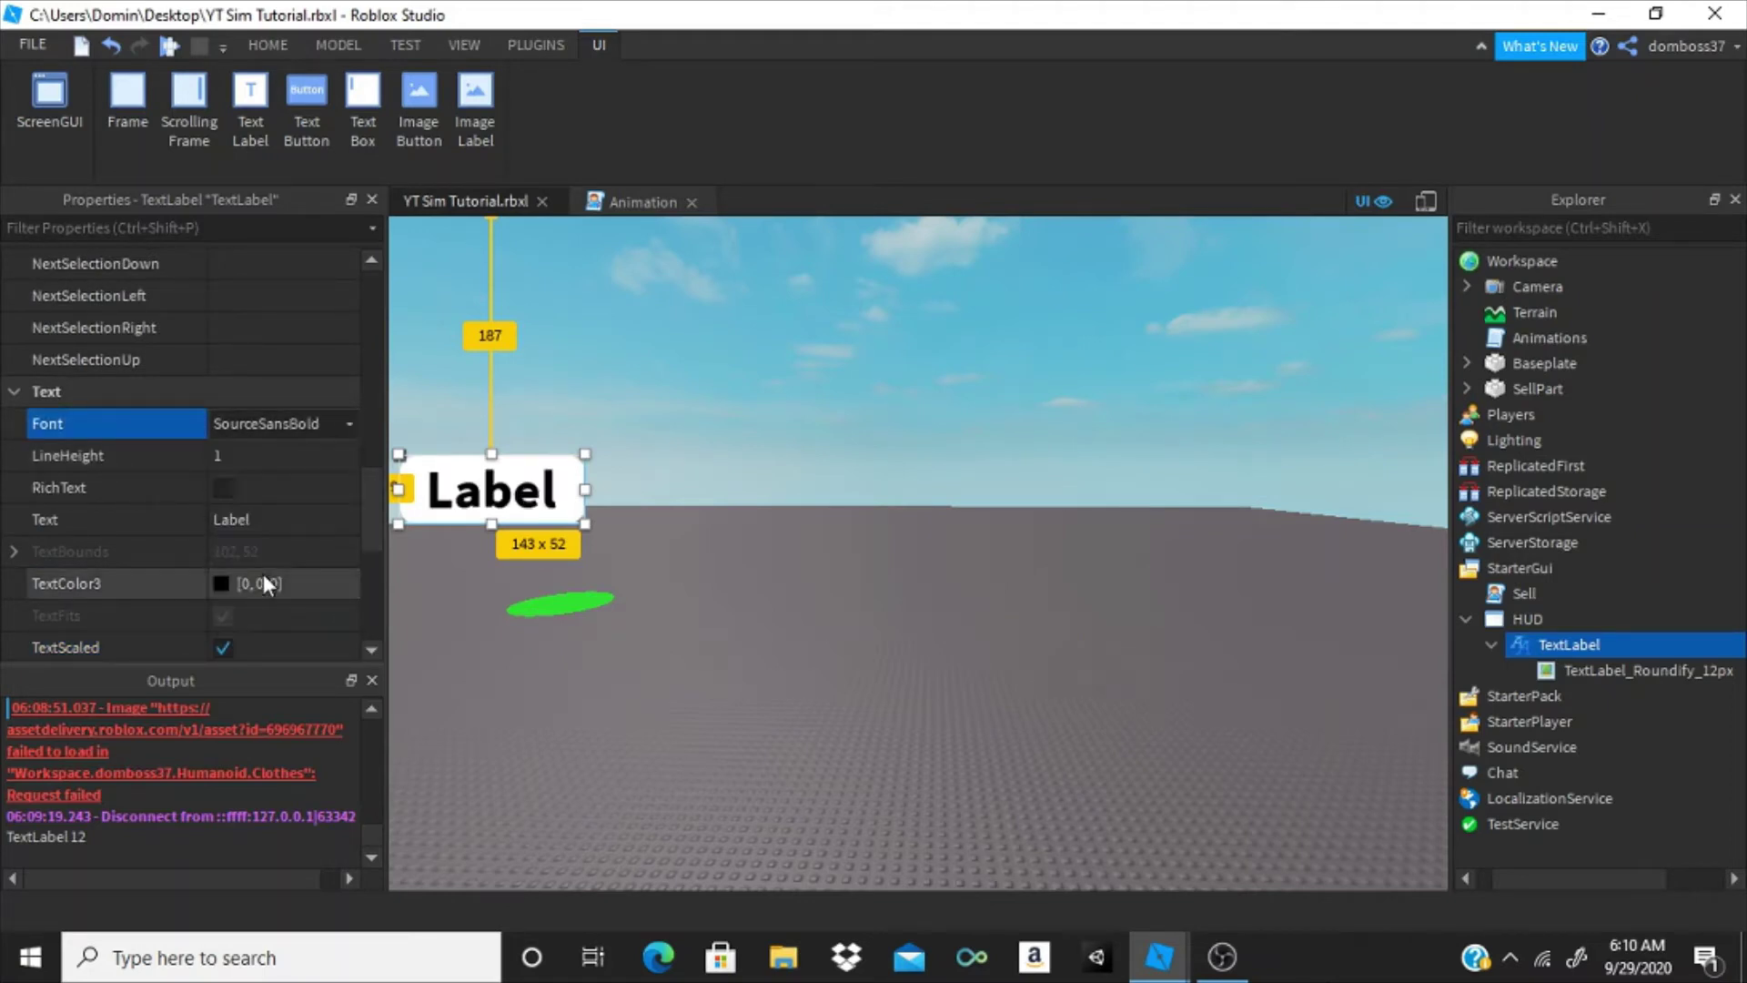
- Set the TextLabel's text to 0/0
left_click(251, 519)
type("0")
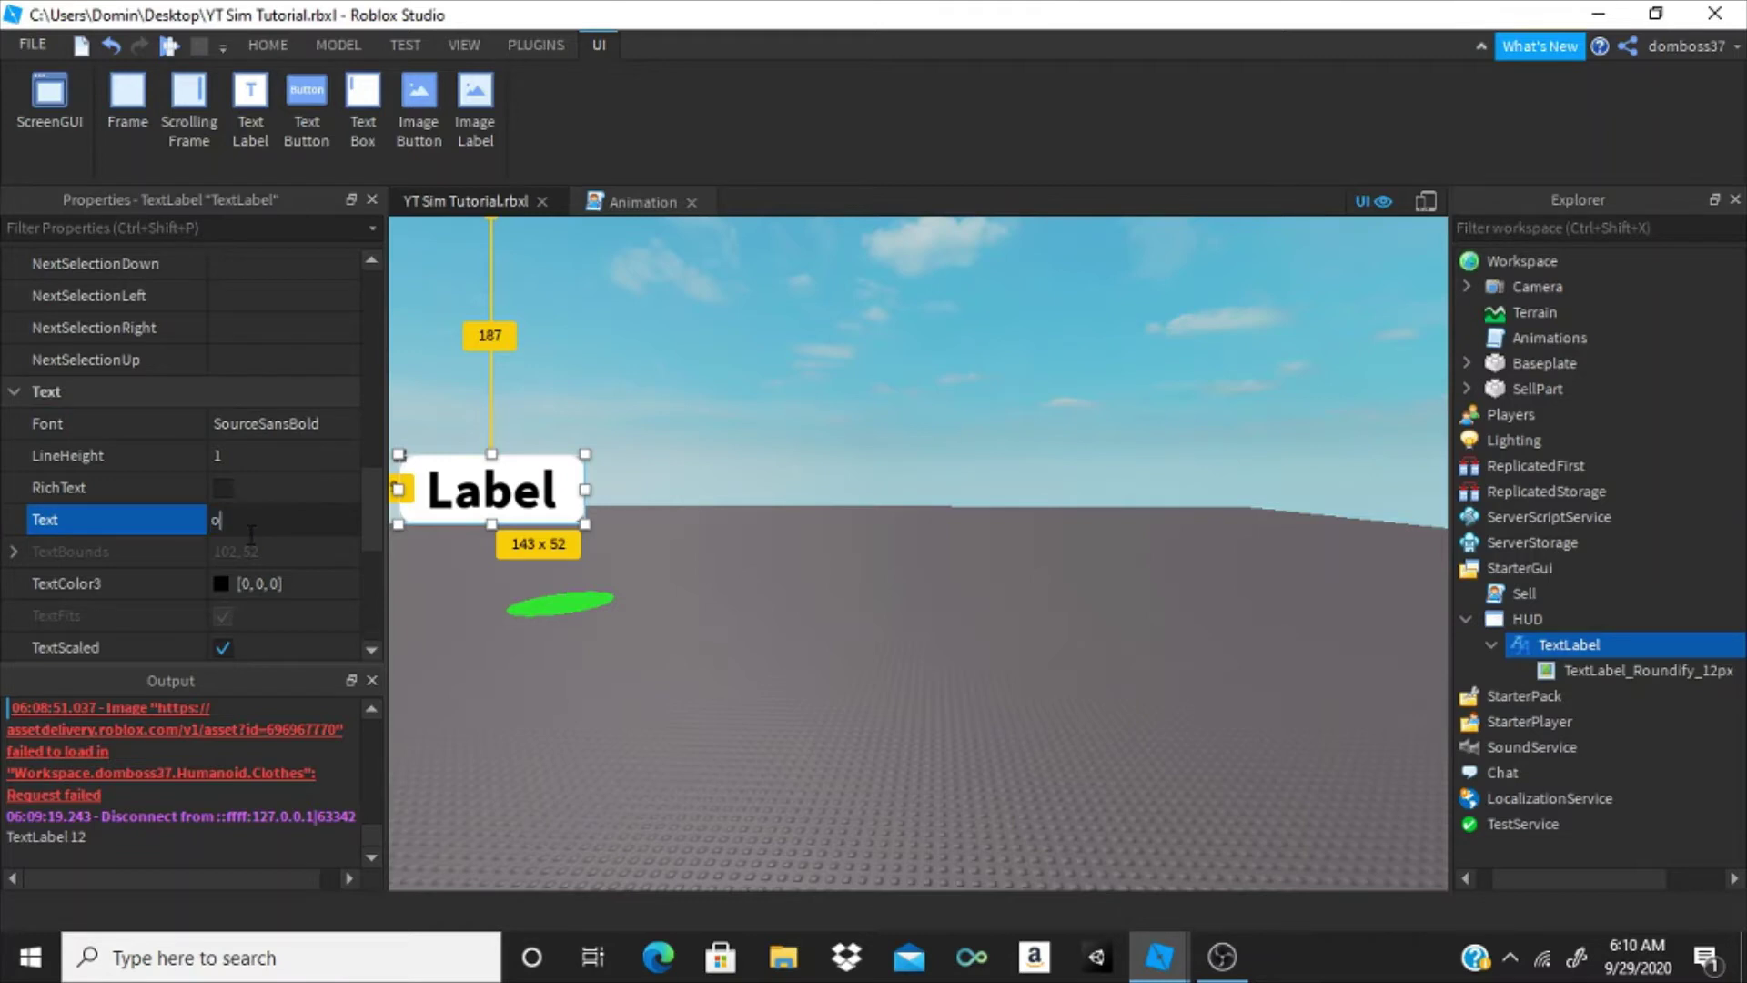
key("BackSpace")
key("BackSpace")
key("Return")
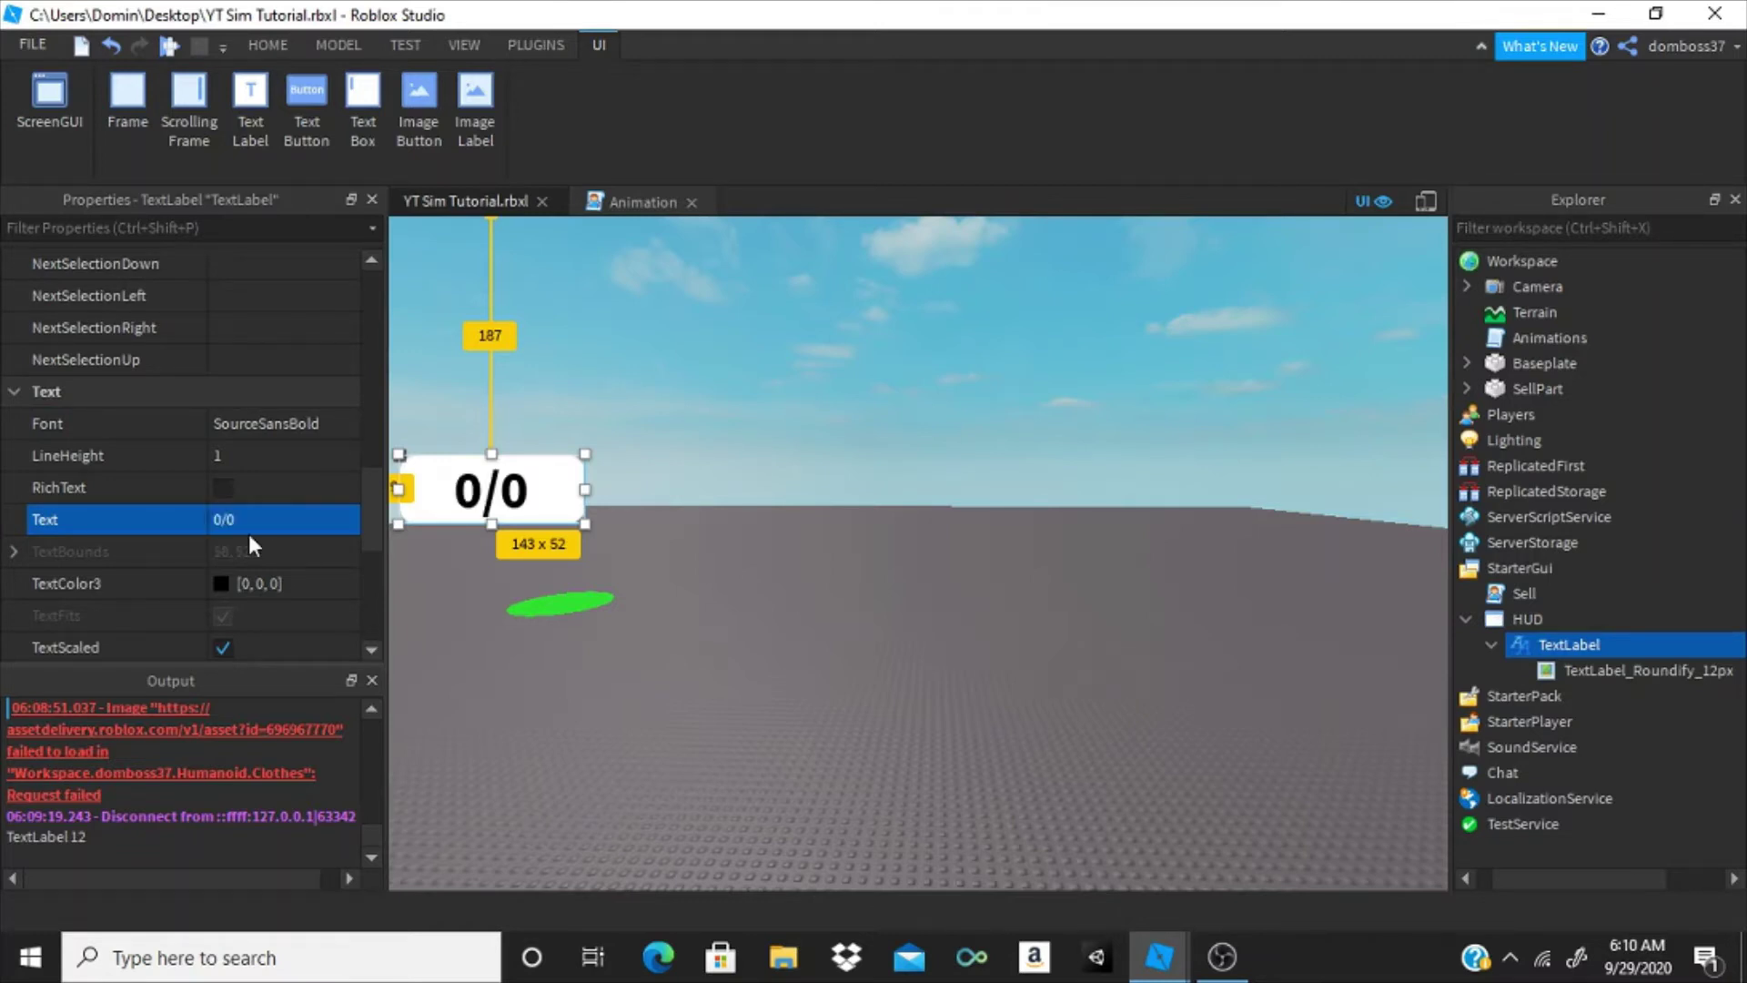
- Make the TextLabel's text white (255, 255, 255) and set its TextStrokeTransparency to 0
left_click(221, 583)
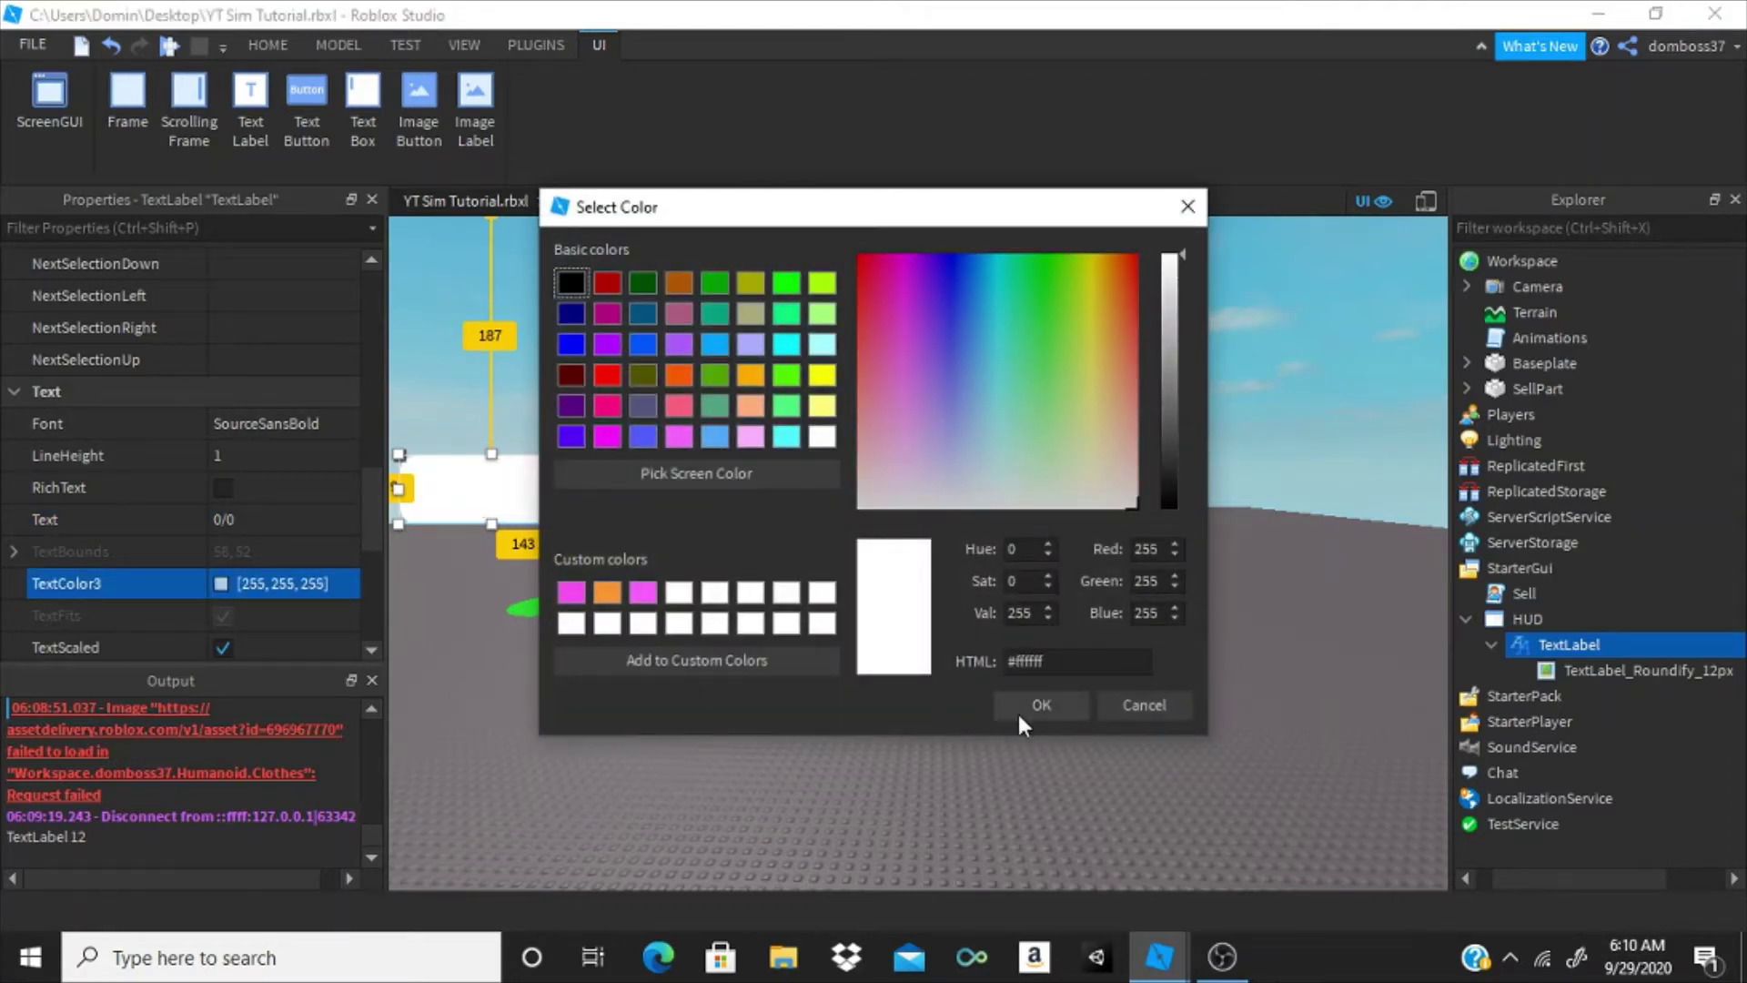
left_click(1018, 714)
scroll(167, 531, "down", 2)
left_click(260, 546)
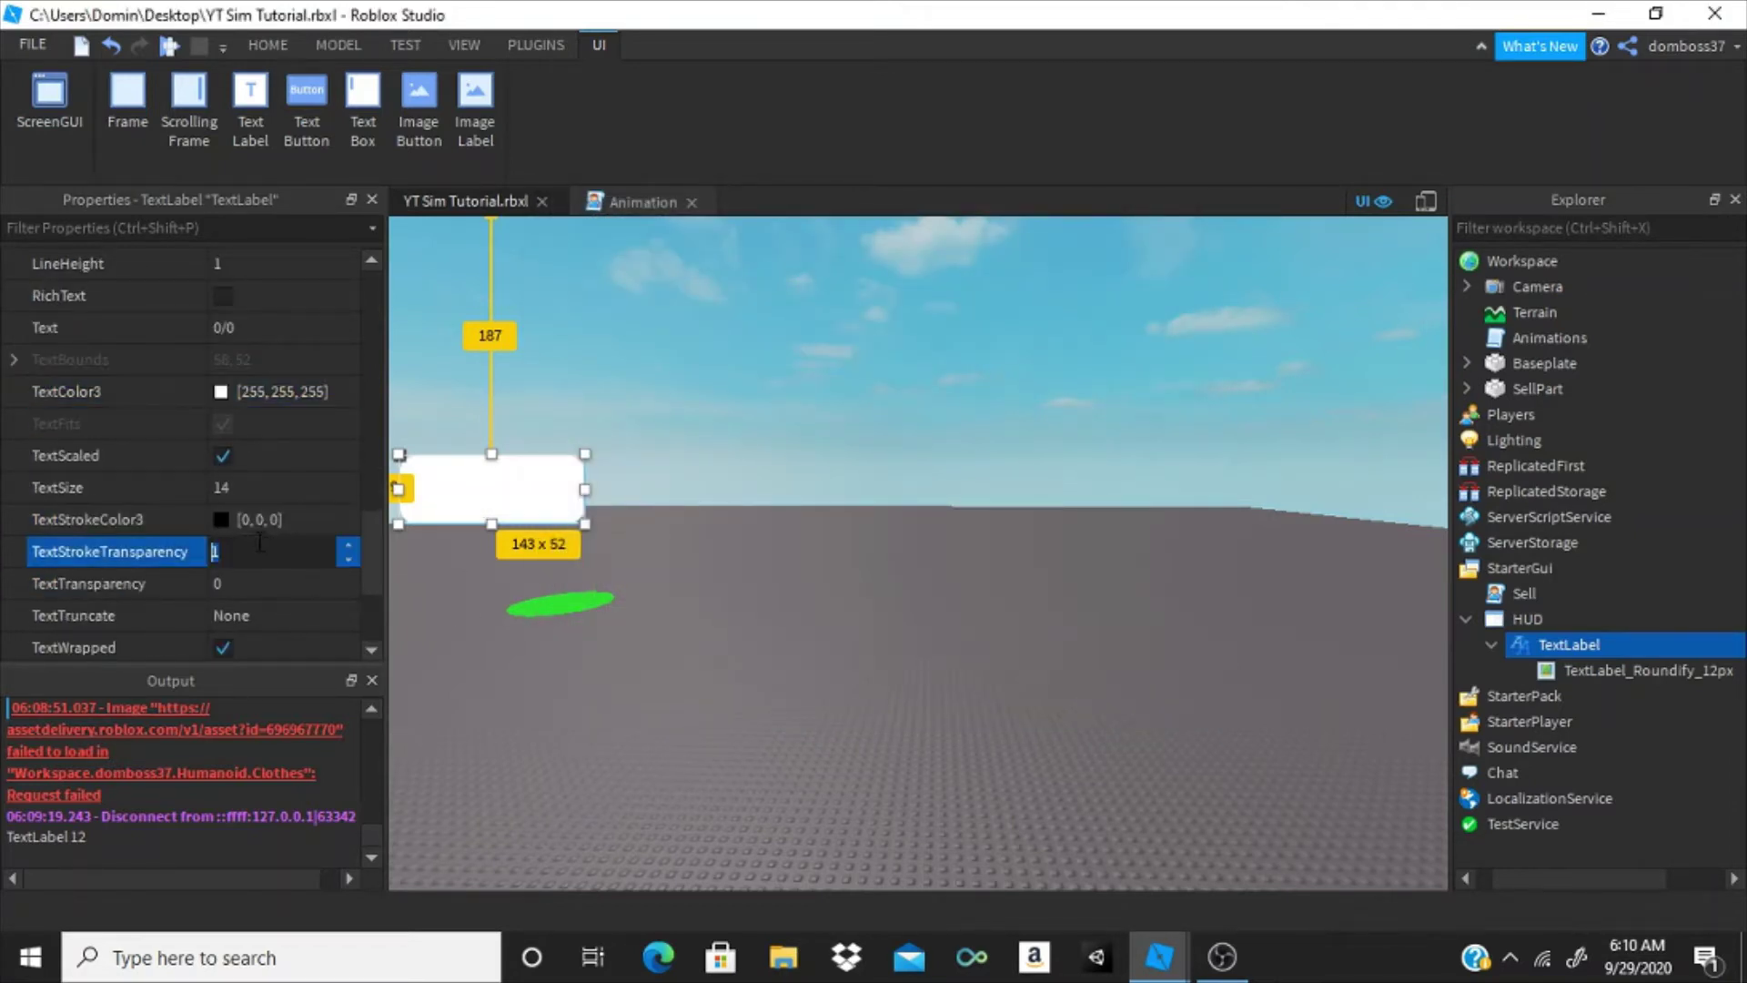
type("0")
key("Return")
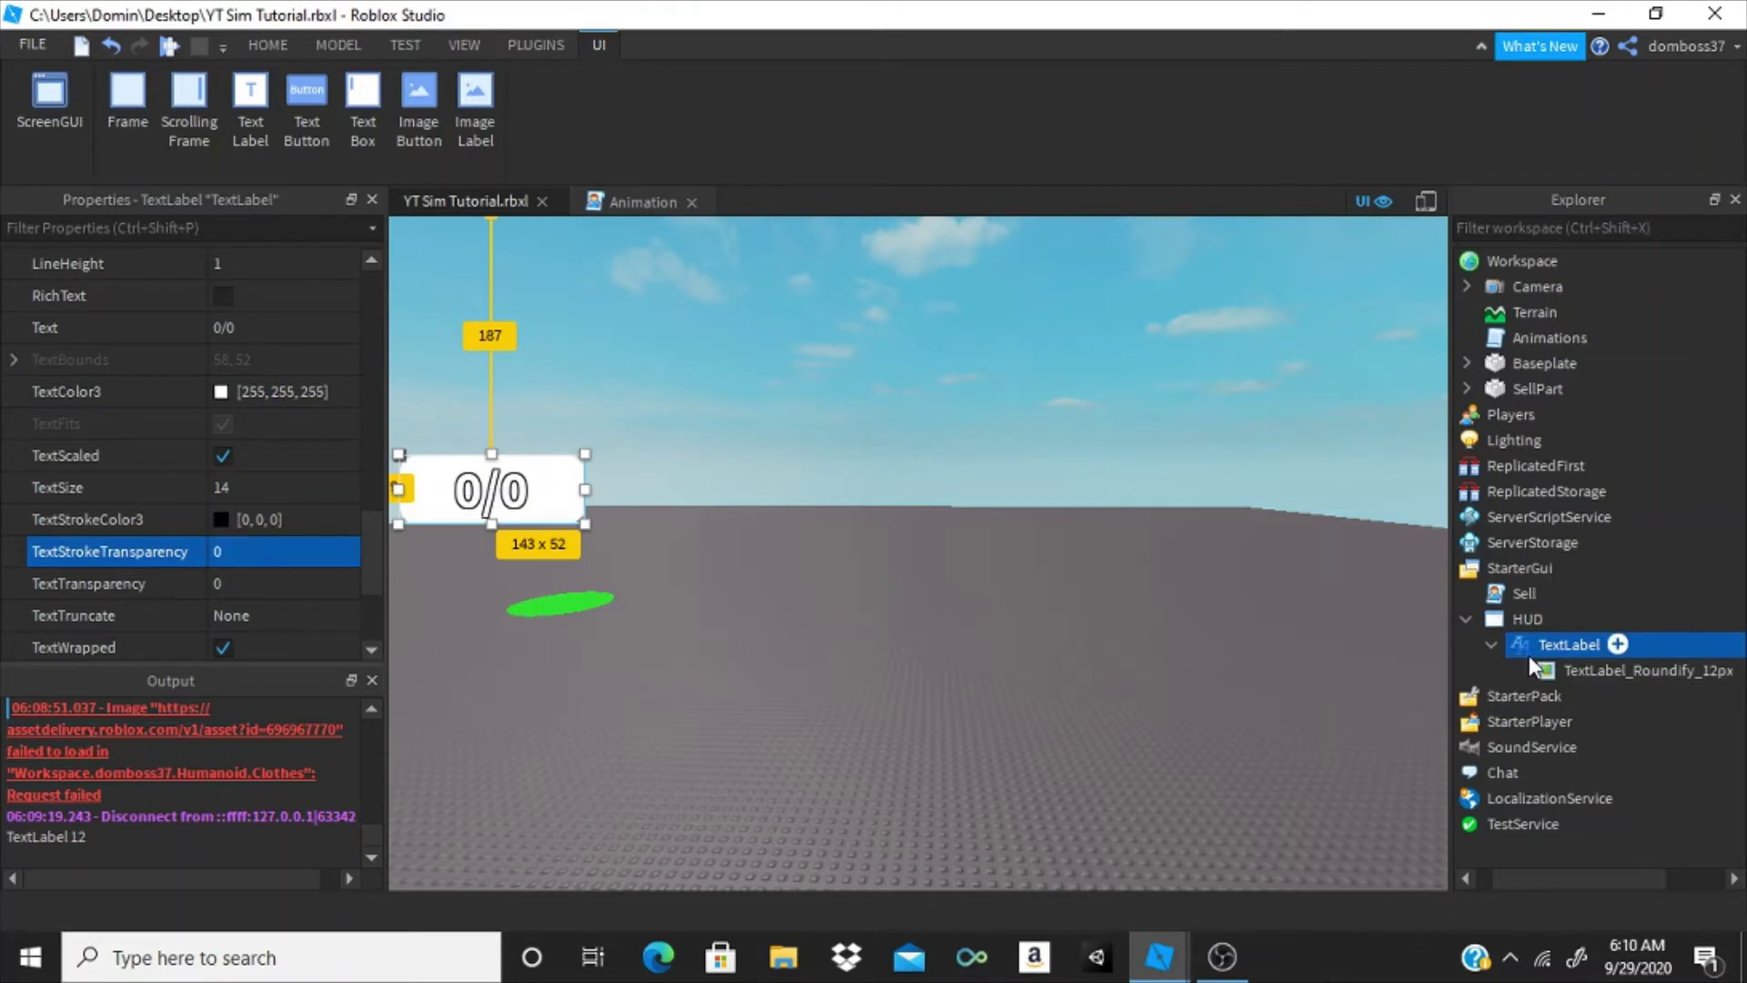
- Set the ImageColor3 of the TextLabel's Roundify image to light blue, about 52, 167, 255, and deselect it
left_click(1606, 671)
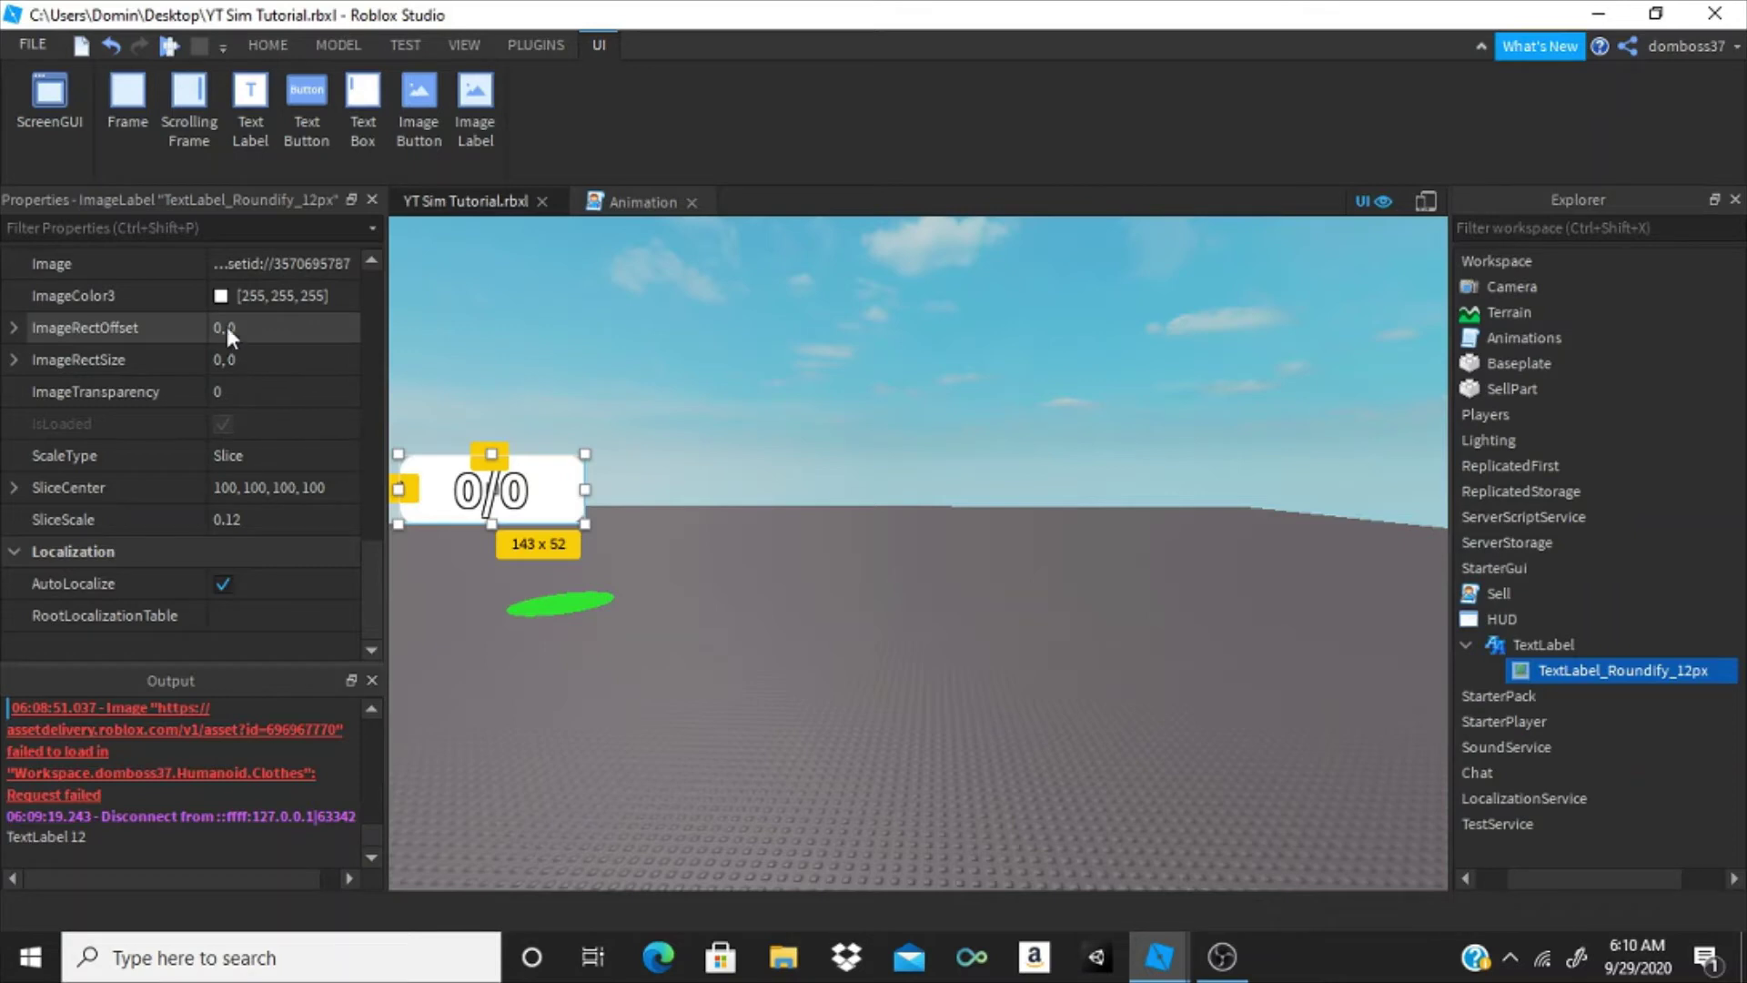
left_click(222, 297)
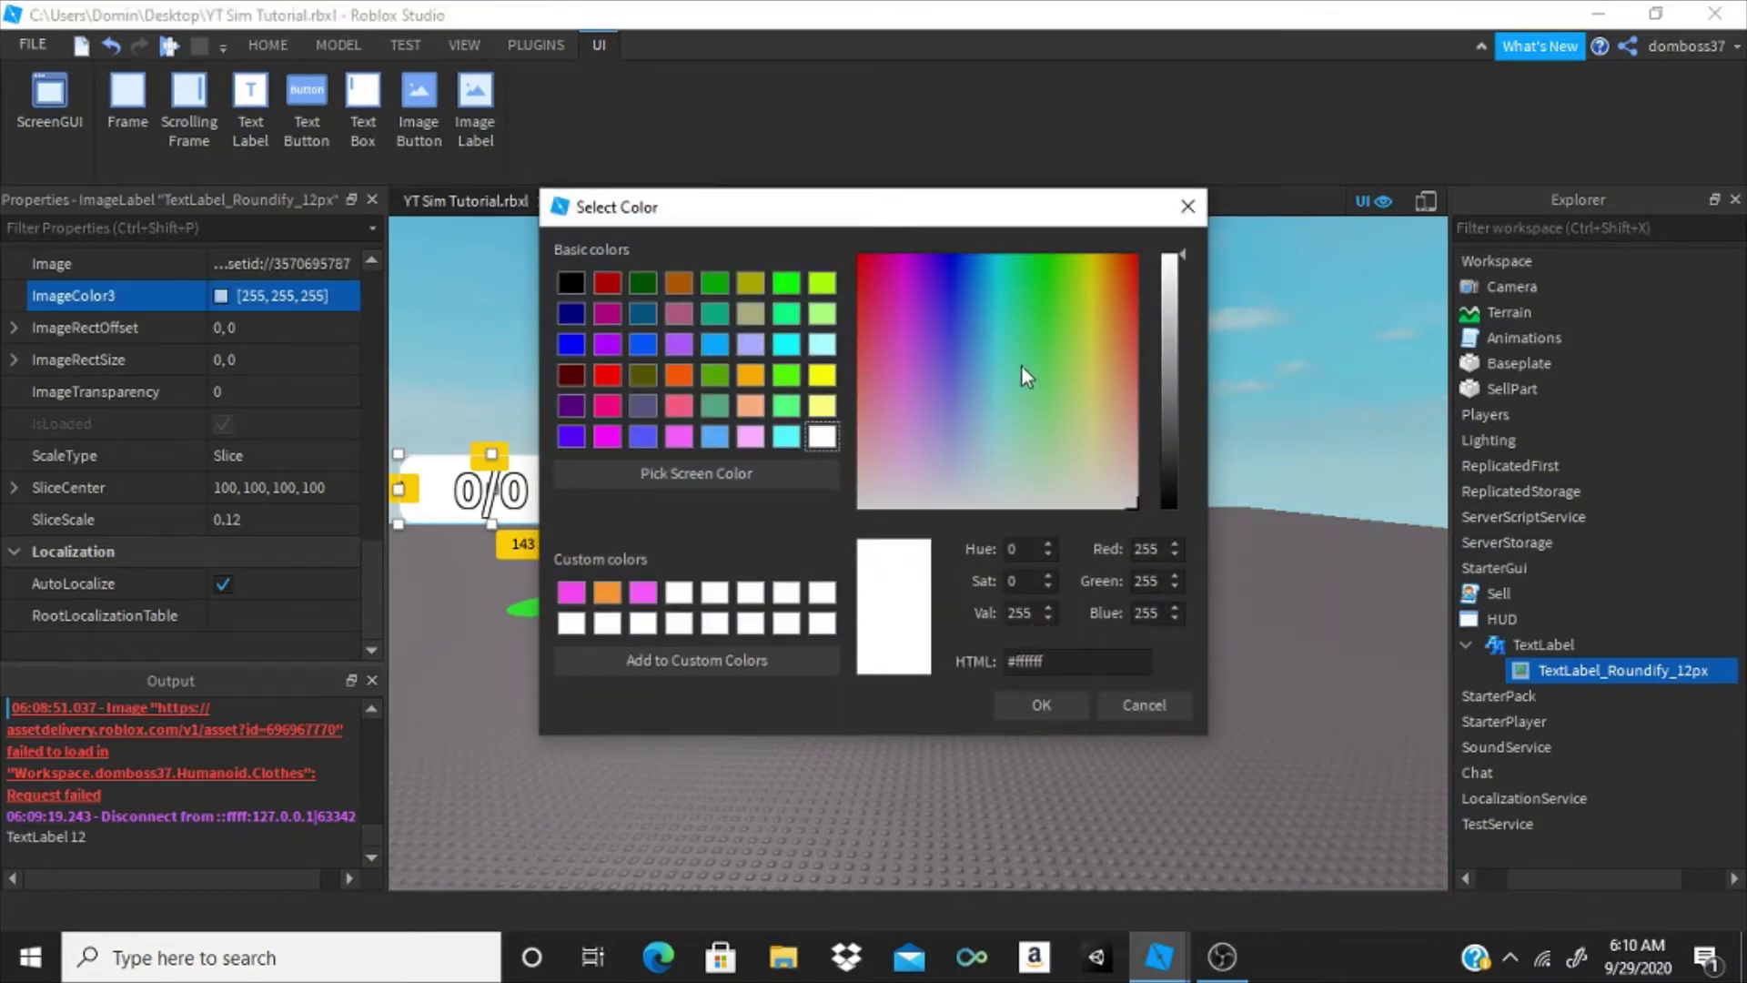
left_click(999, 318)
left_click(1003, 303)
left_click_drag(981, 290, 977, 306)
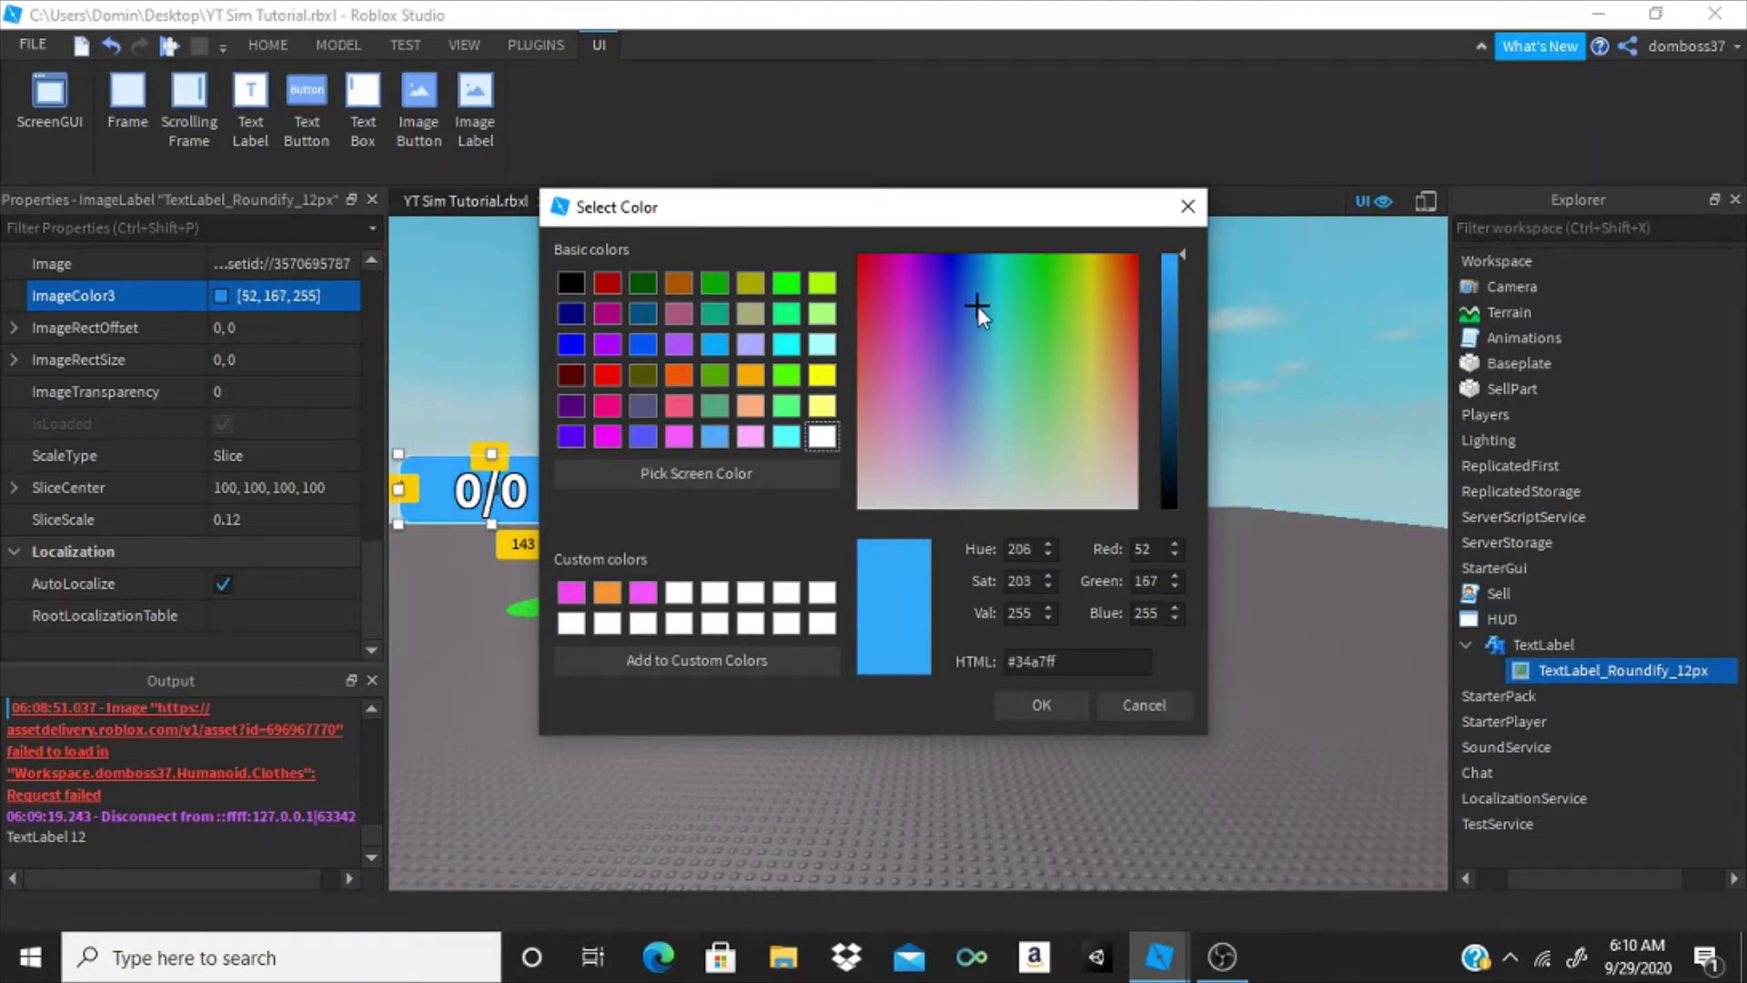
left_click(1041, 704)
left_click(1017, 625)
mouse_move(1018, 625)
right_mouse_down()
mouse_move(941, 607)
mouse_move(1046, 618)
right_mouse_up()
- Select the TextLabel inside HUD
left_click(1520, 646)
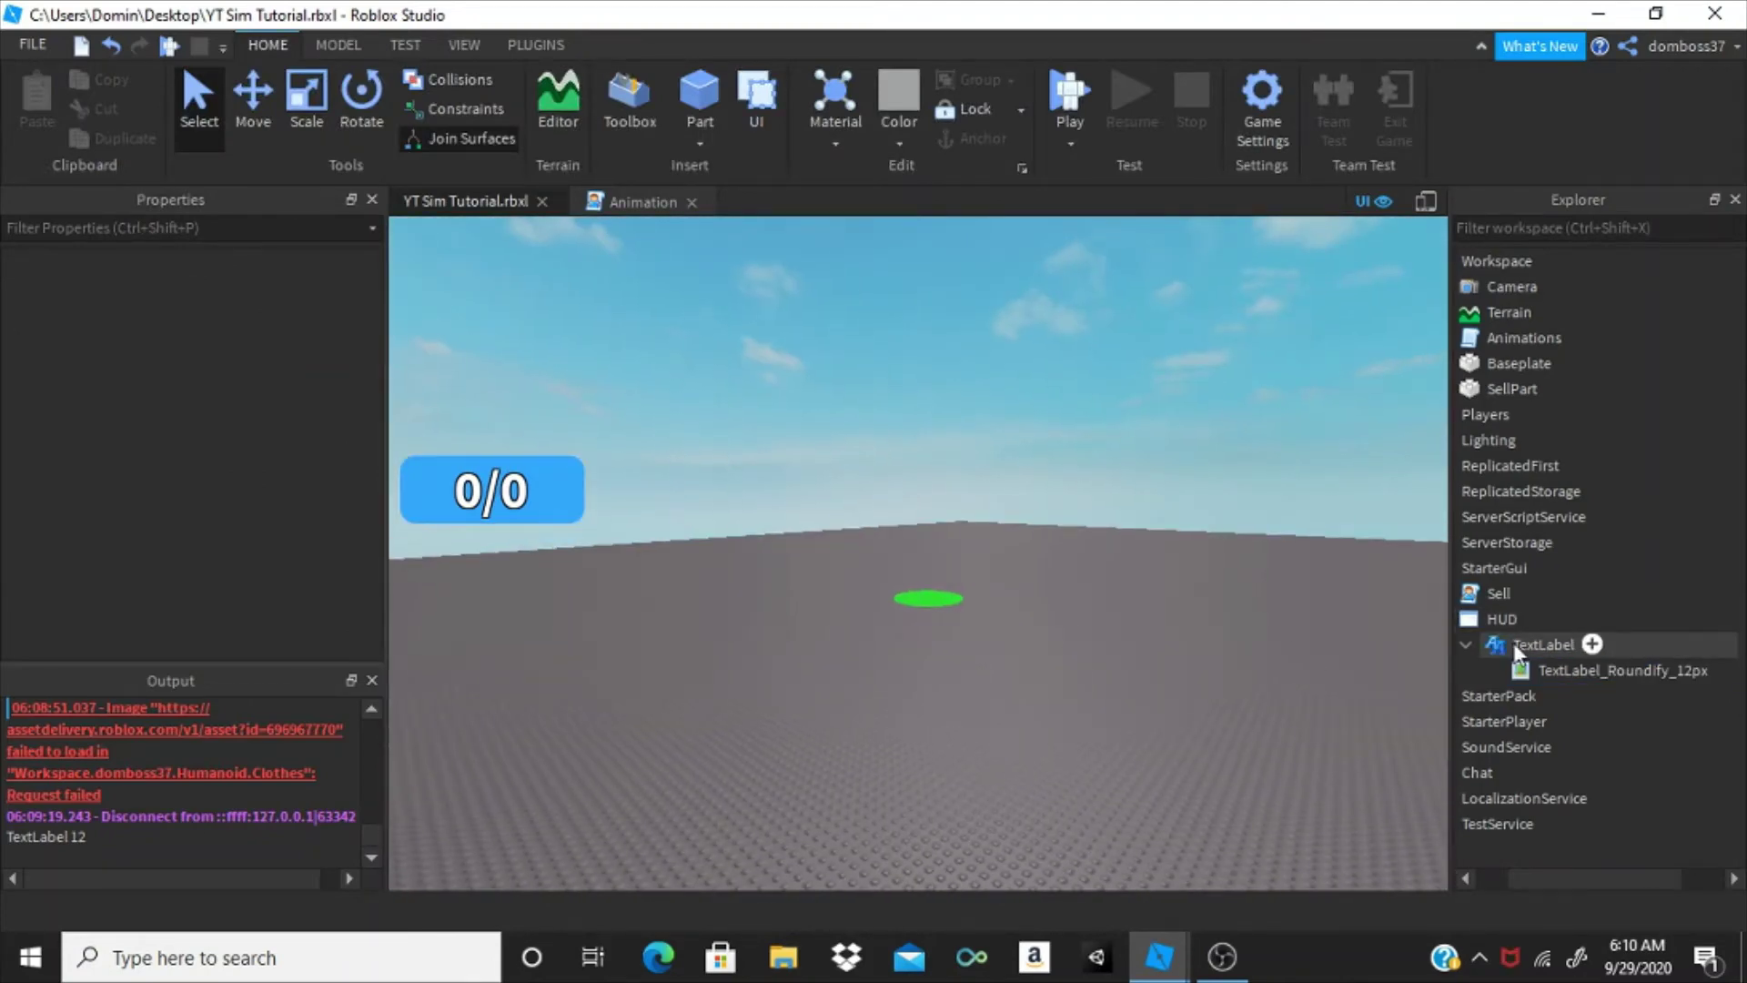